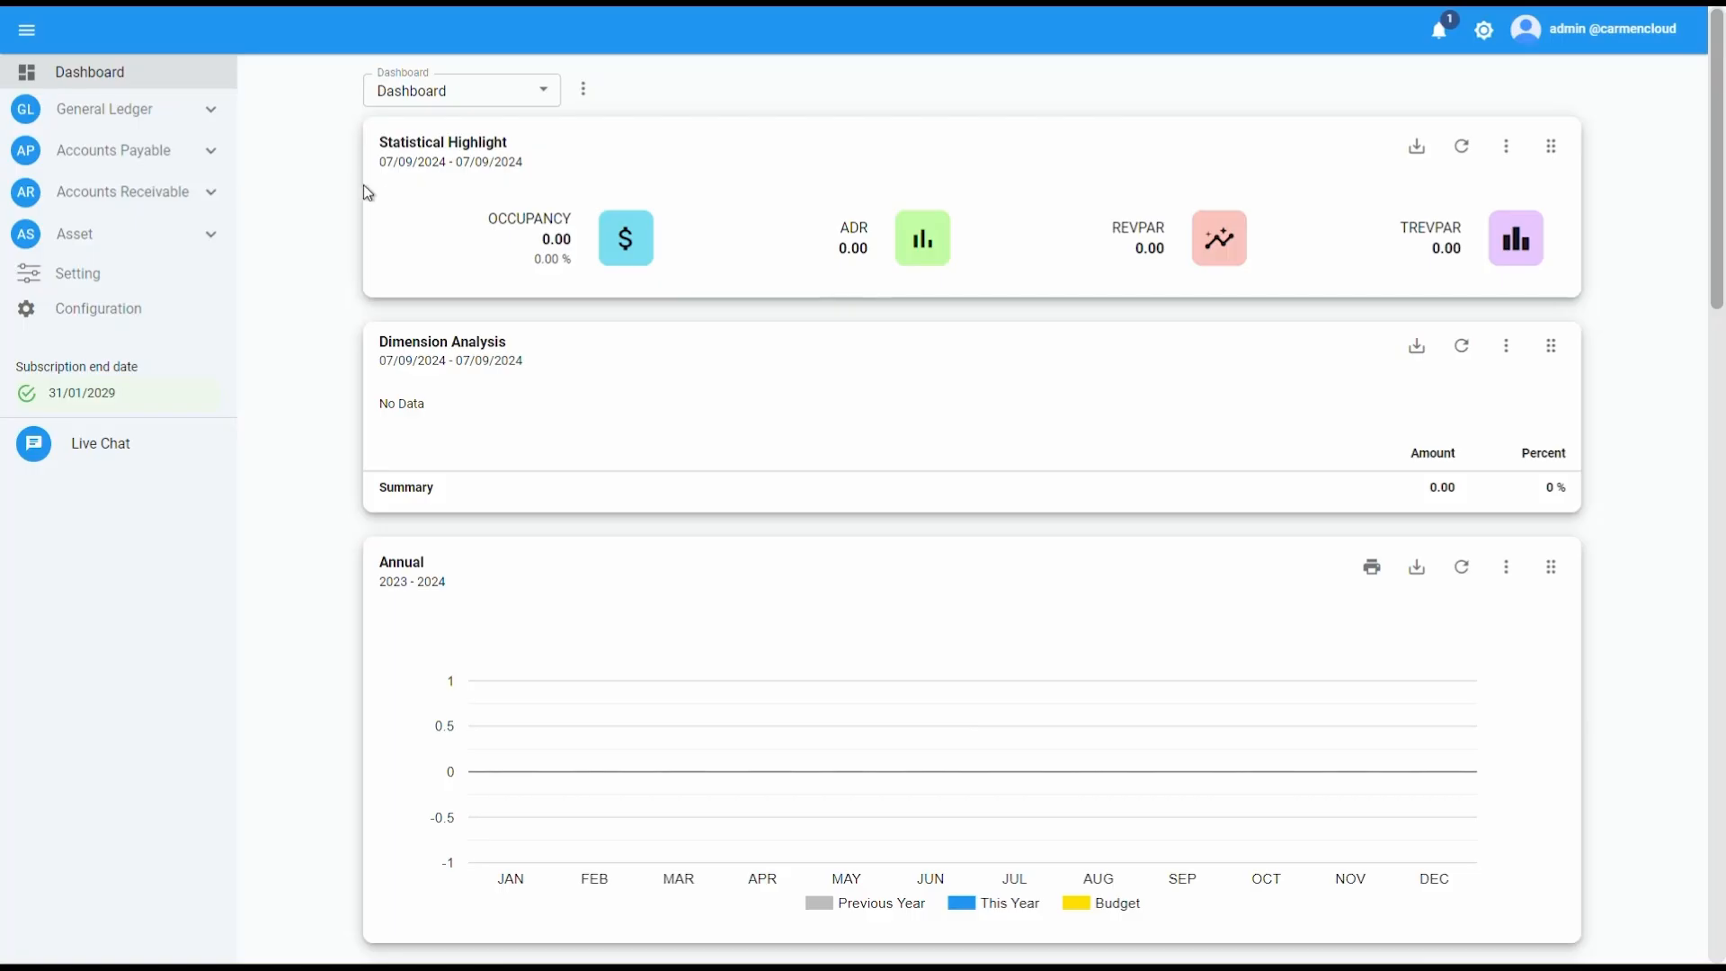
Step: Start a new Allocation Voucher in the General Ledger
{"action": "left_click", "coordinate": [212, 114]}
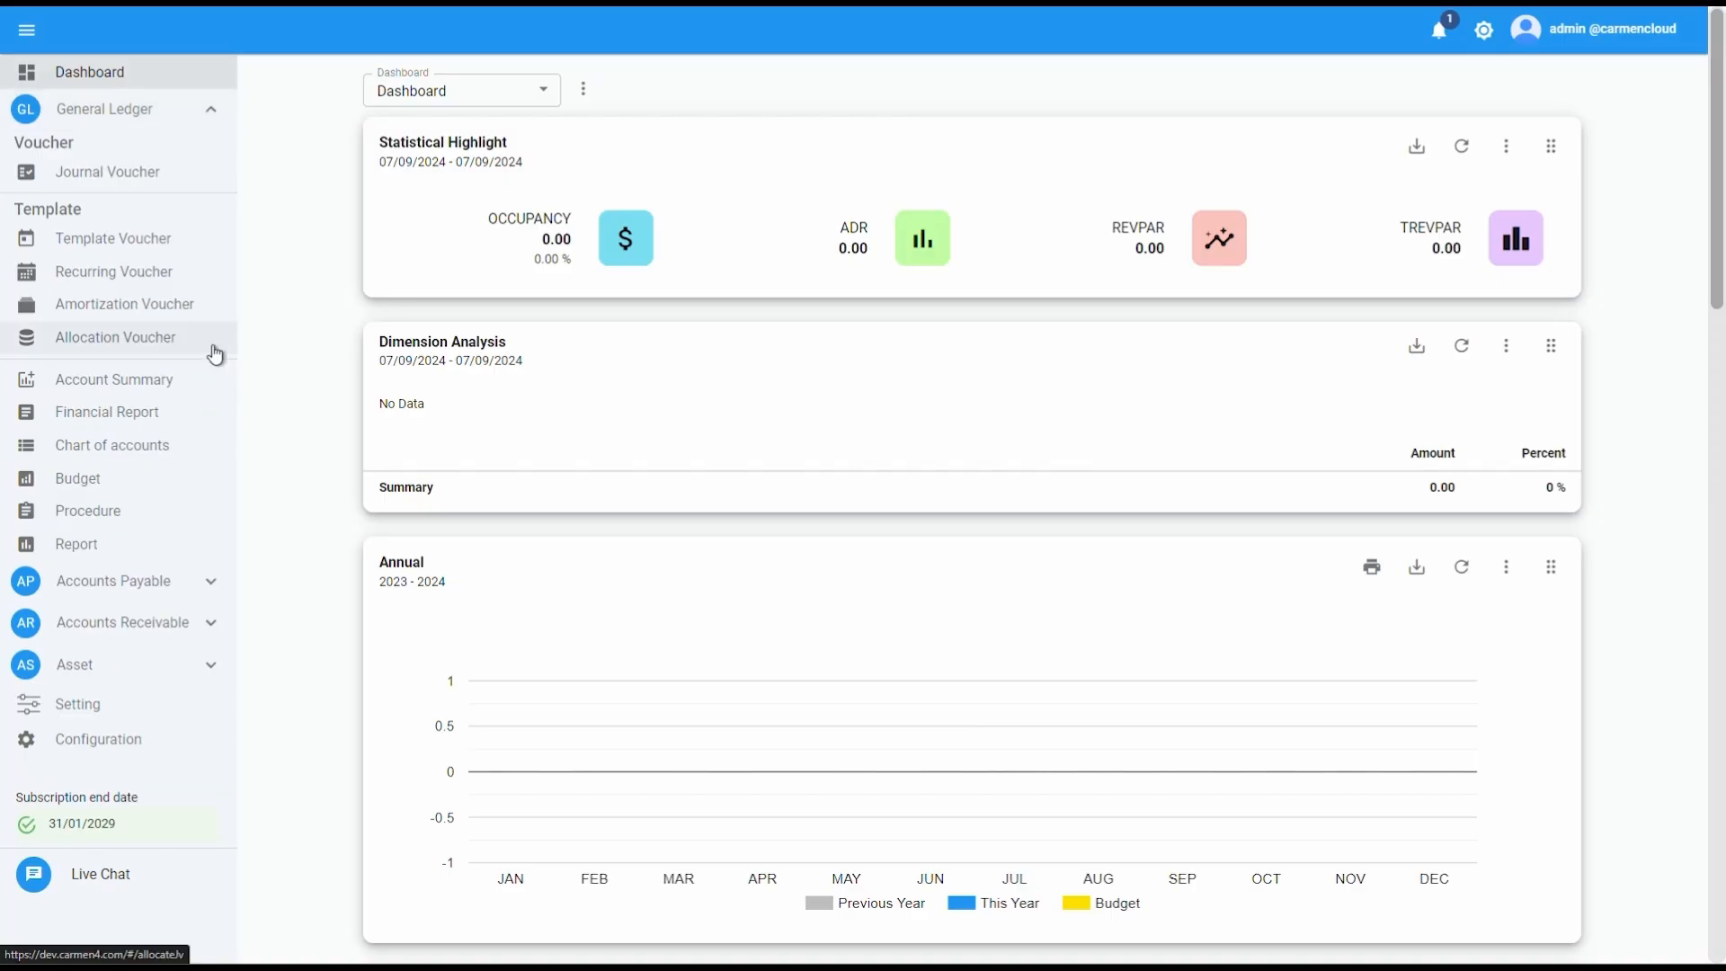
{"action": "left_click", "coordinate": [216, 352]}
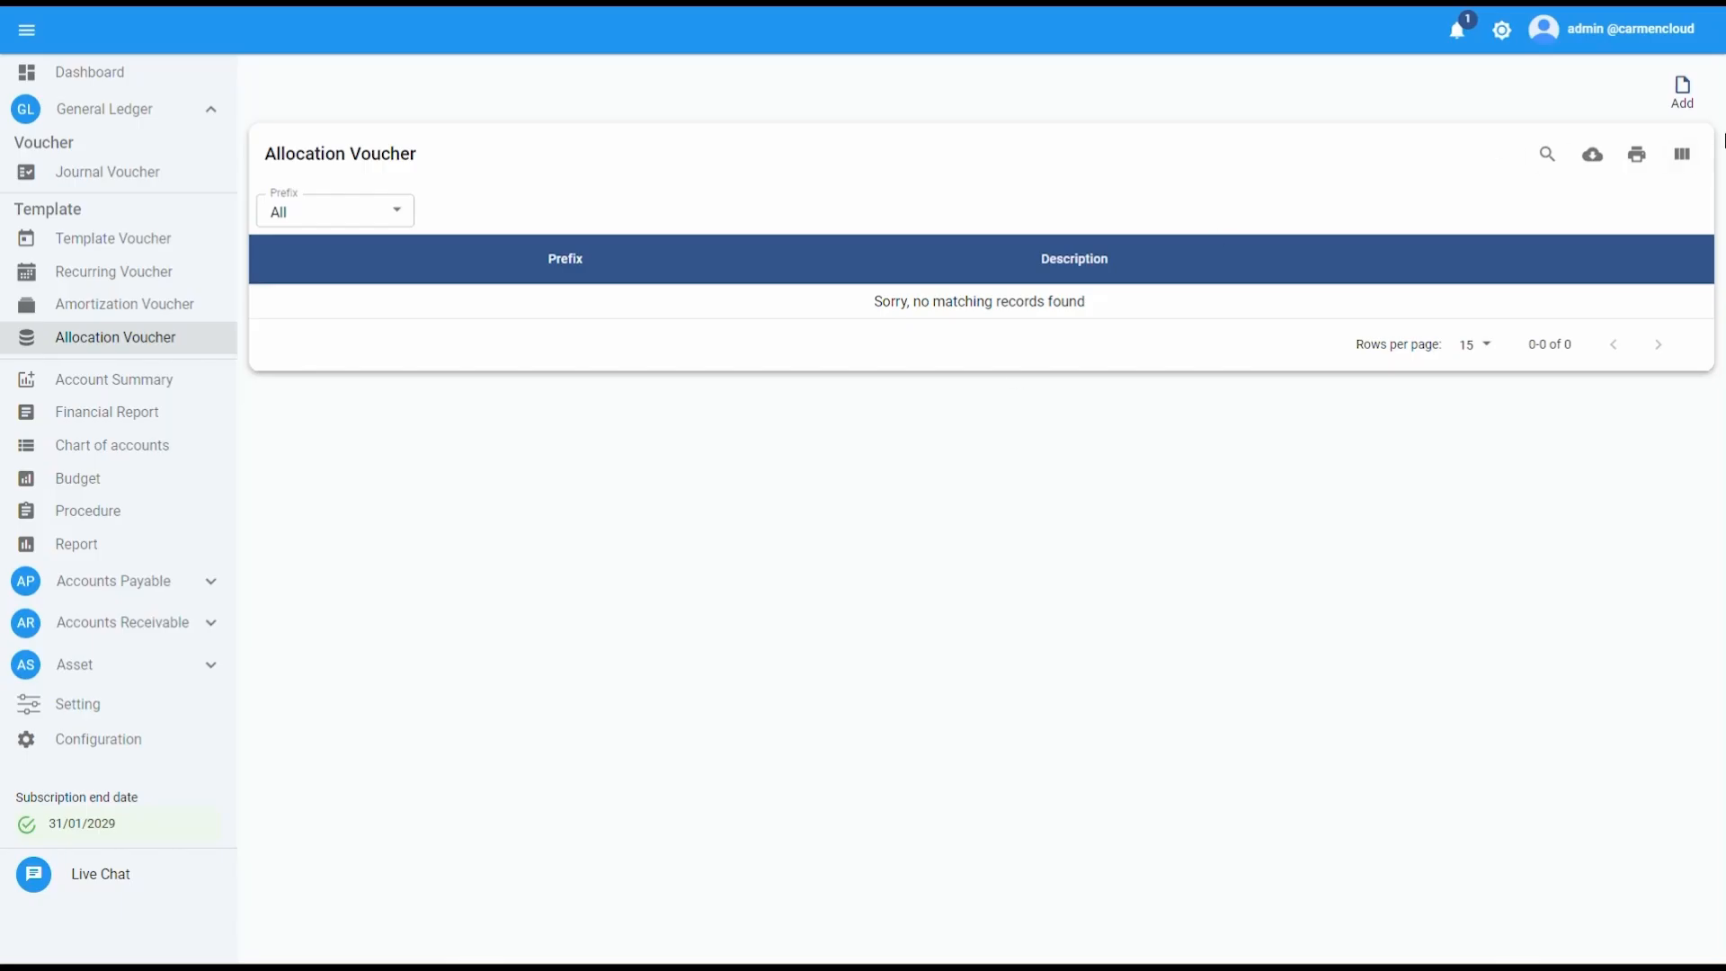
{"action": "left_click", "coordinate": [1683, 94]}
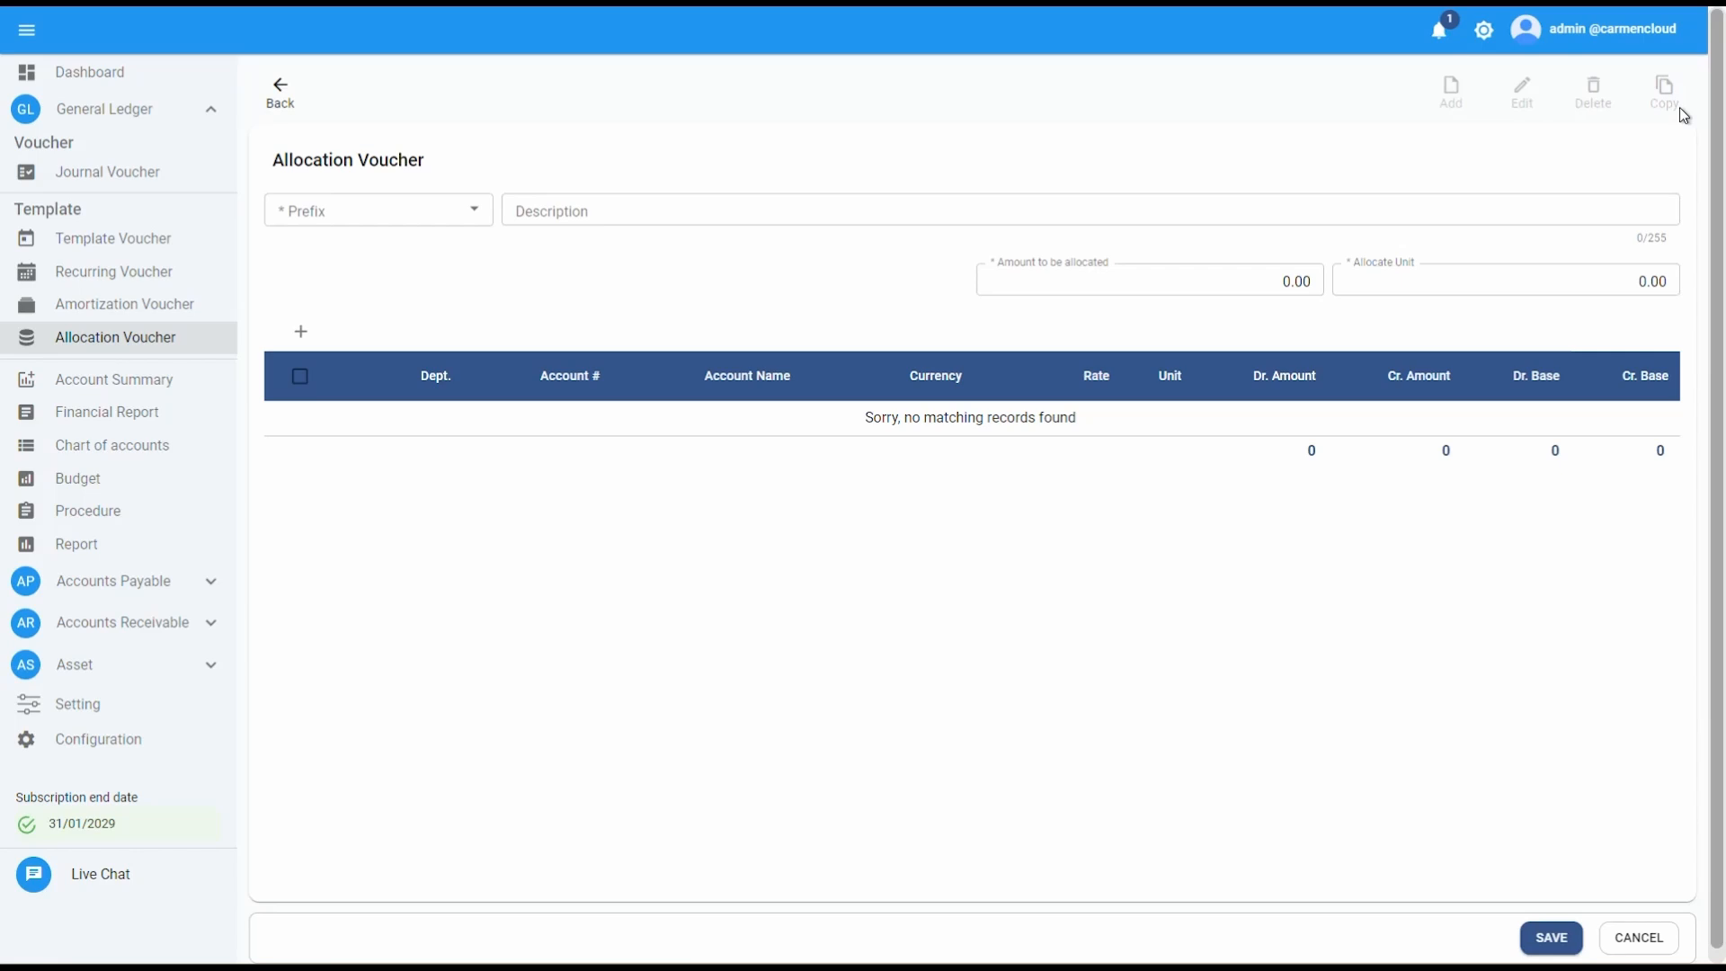
Step: Set the voucher's prefix to CA : Cost Allocation and its description to "Staff Canteen Allocation"
{"action": "left_click", "coordinate": [551, 211]}
{"action": "left_click", "coordinate": [388, 209]}
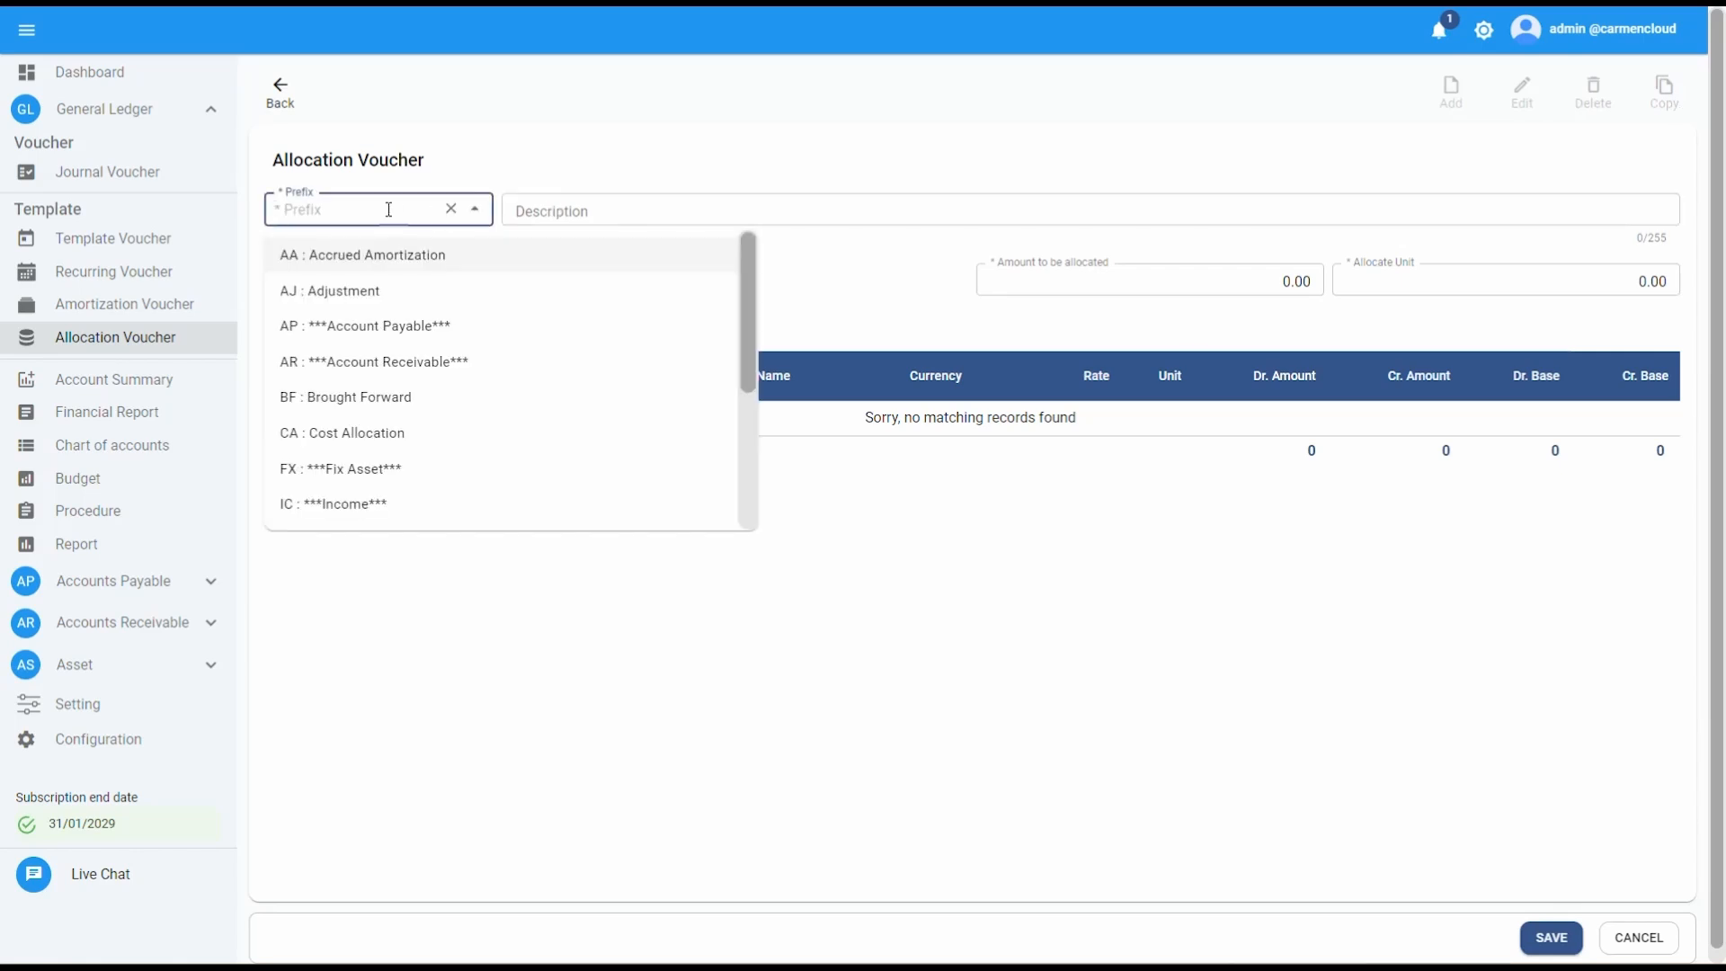
{"action": "left_click", "coordinate": [409, 435]}
{"action": "left_click", "coordinate": [652, 210]}
{"action": "type", "text": "Sta"}
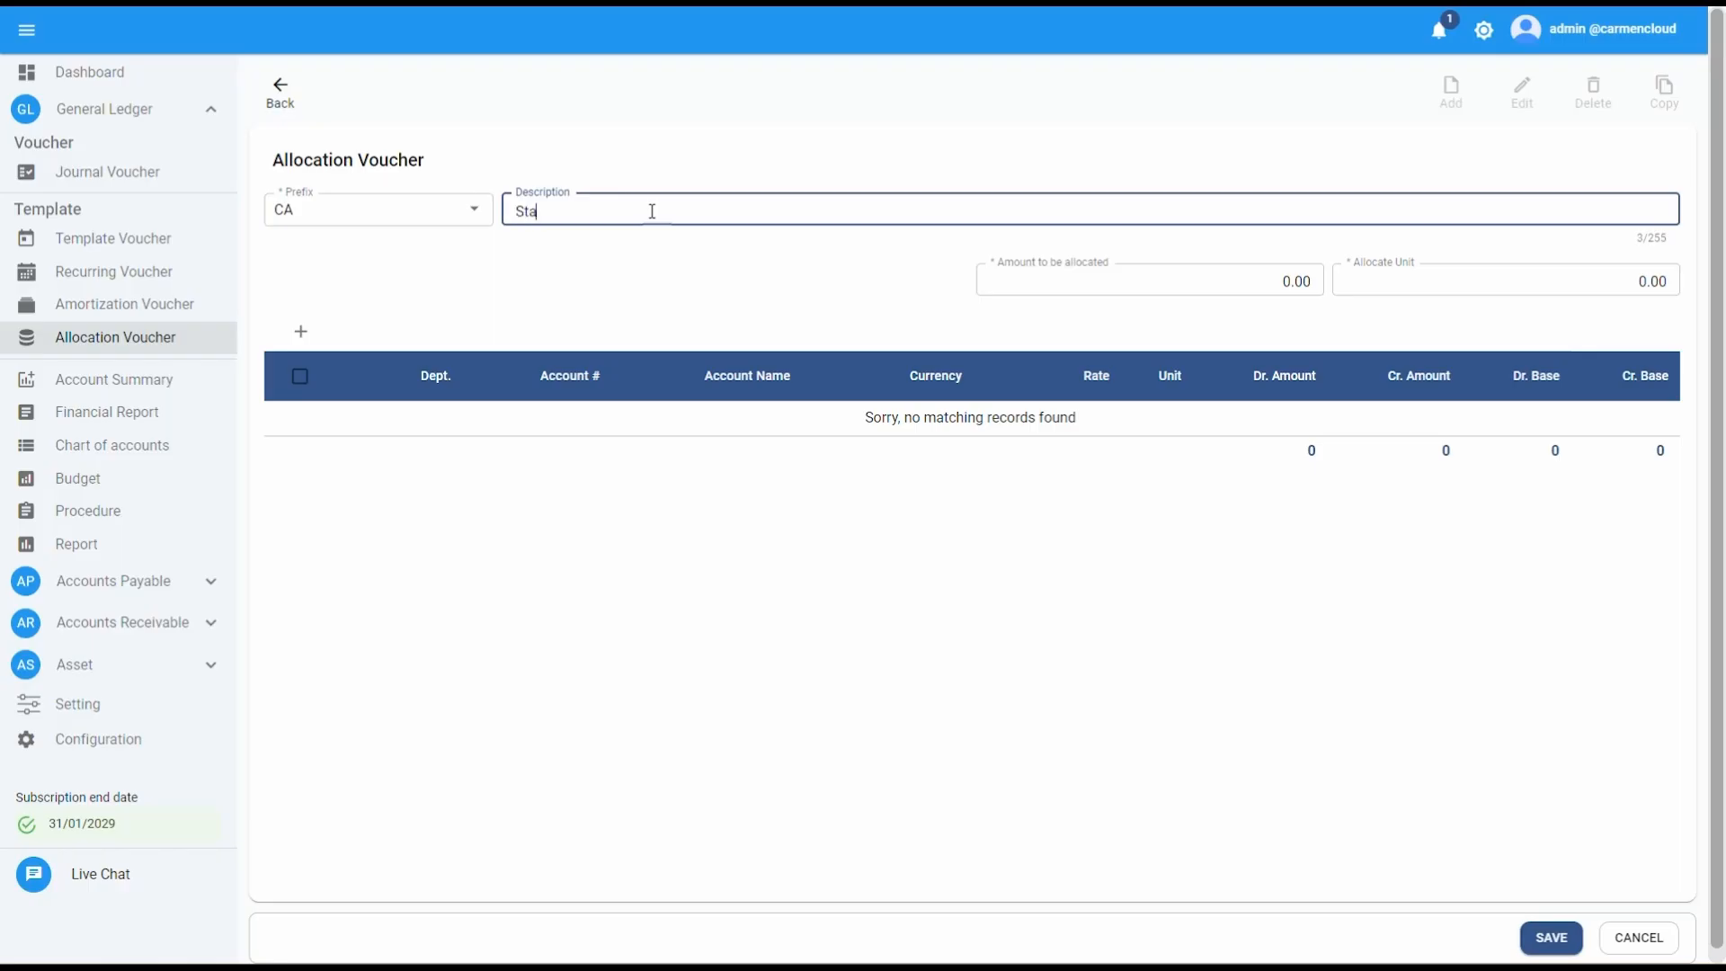
{"action": "type", "text": "ff Canteen Allocation"}
Step: Set the amount to be allocated to 240,000 and the allocate unit to 120
{"action": "left_click", "coordinate": [1193, 281]}
{"action": "type", "text": "240,0"}
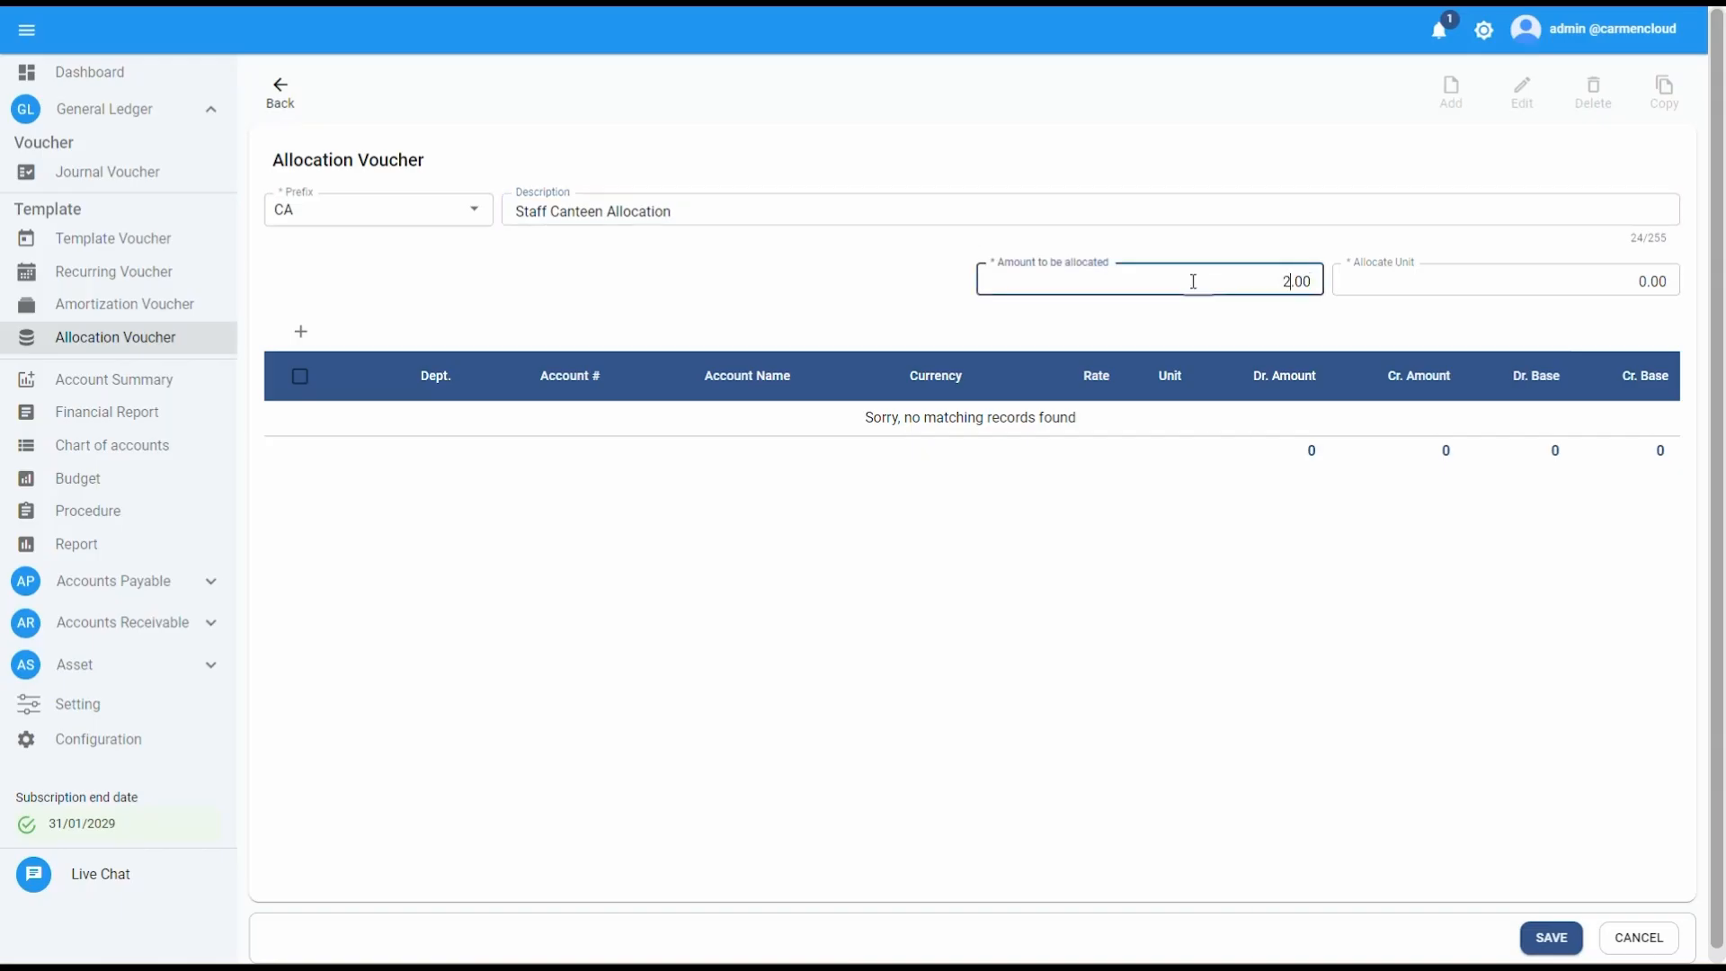
{"action": "type", "text": "00"}
{"action": "left_click", "coordinate": [1598, 276]}
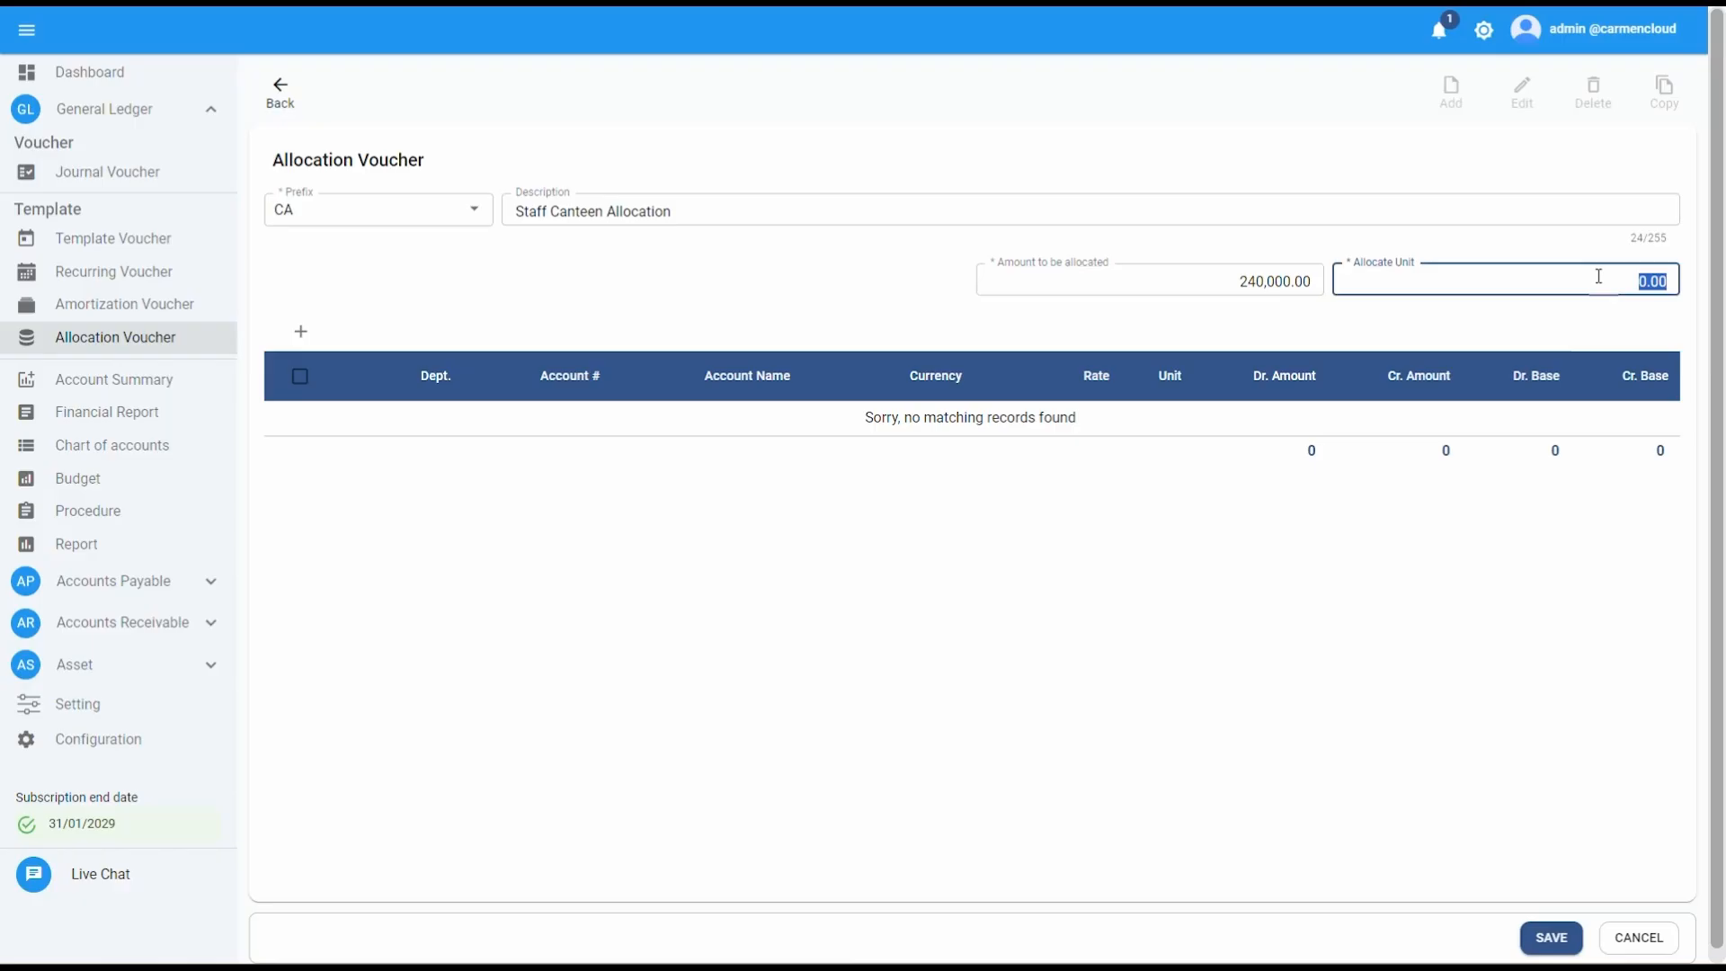
{"action": "type", "text": "120"}
Step: Start a new voucher line for department 103 Front Office with the Staff Meals account
{"action": "left_click", "coordinate": [301, 331]}
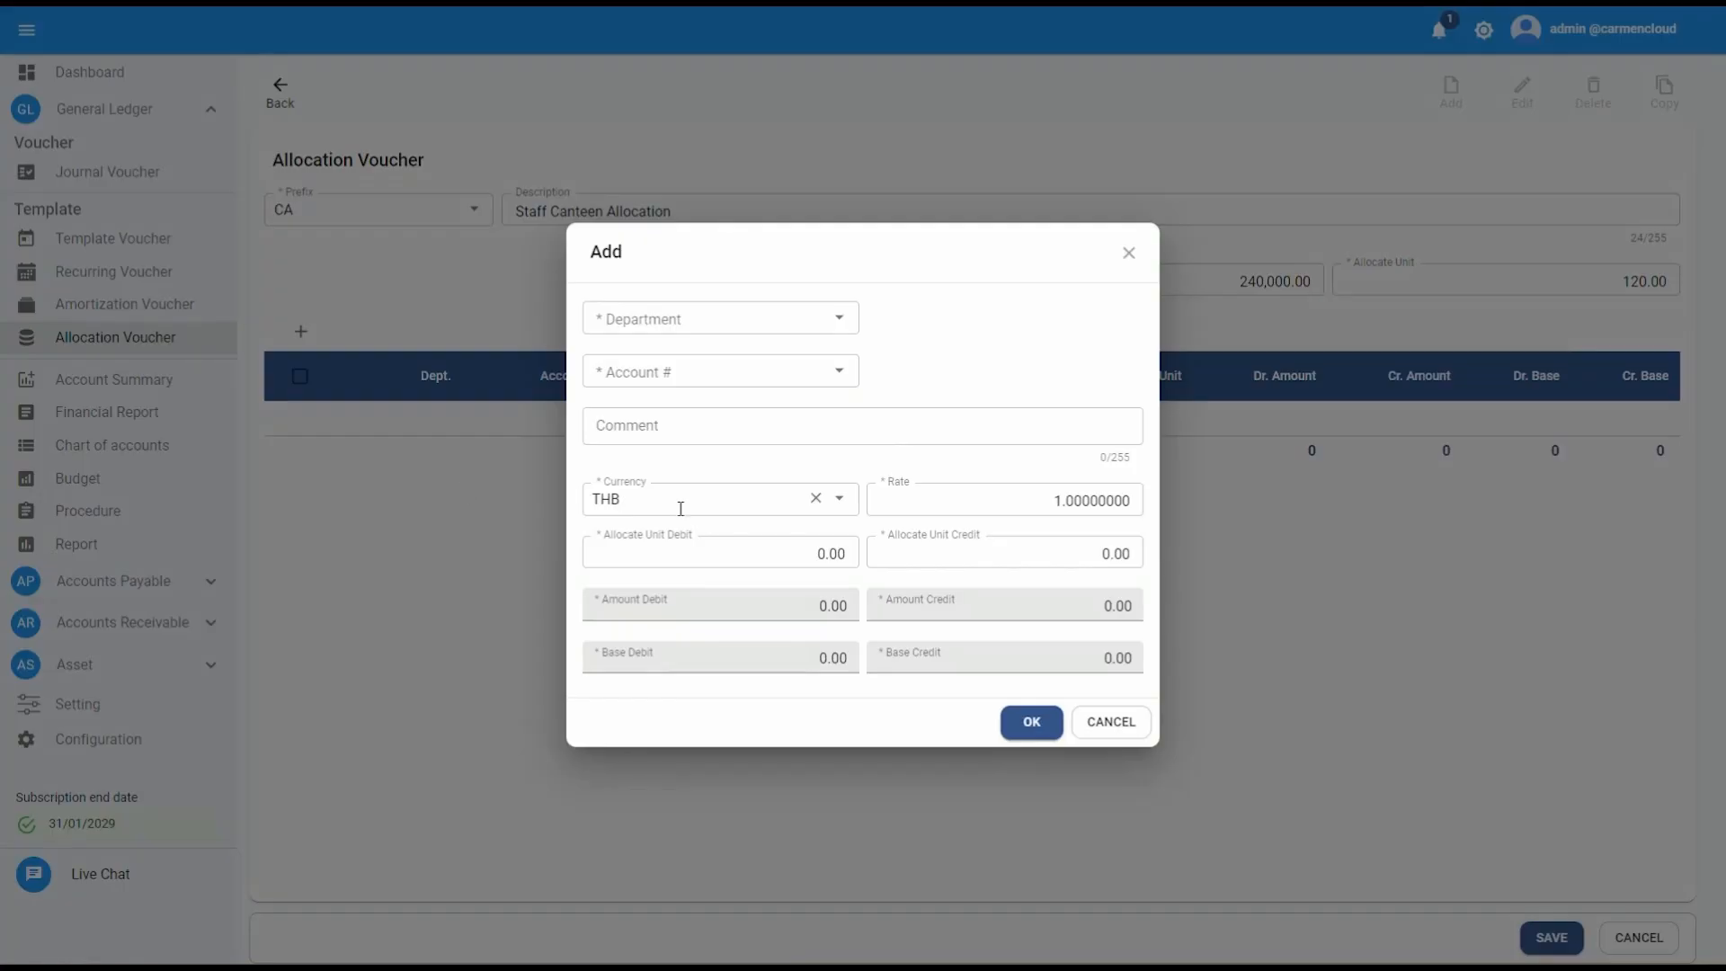
{"action": "left_click", "coordinate": [711, 315]}
{"action": "left_click", "coordinate": [697, 398]}
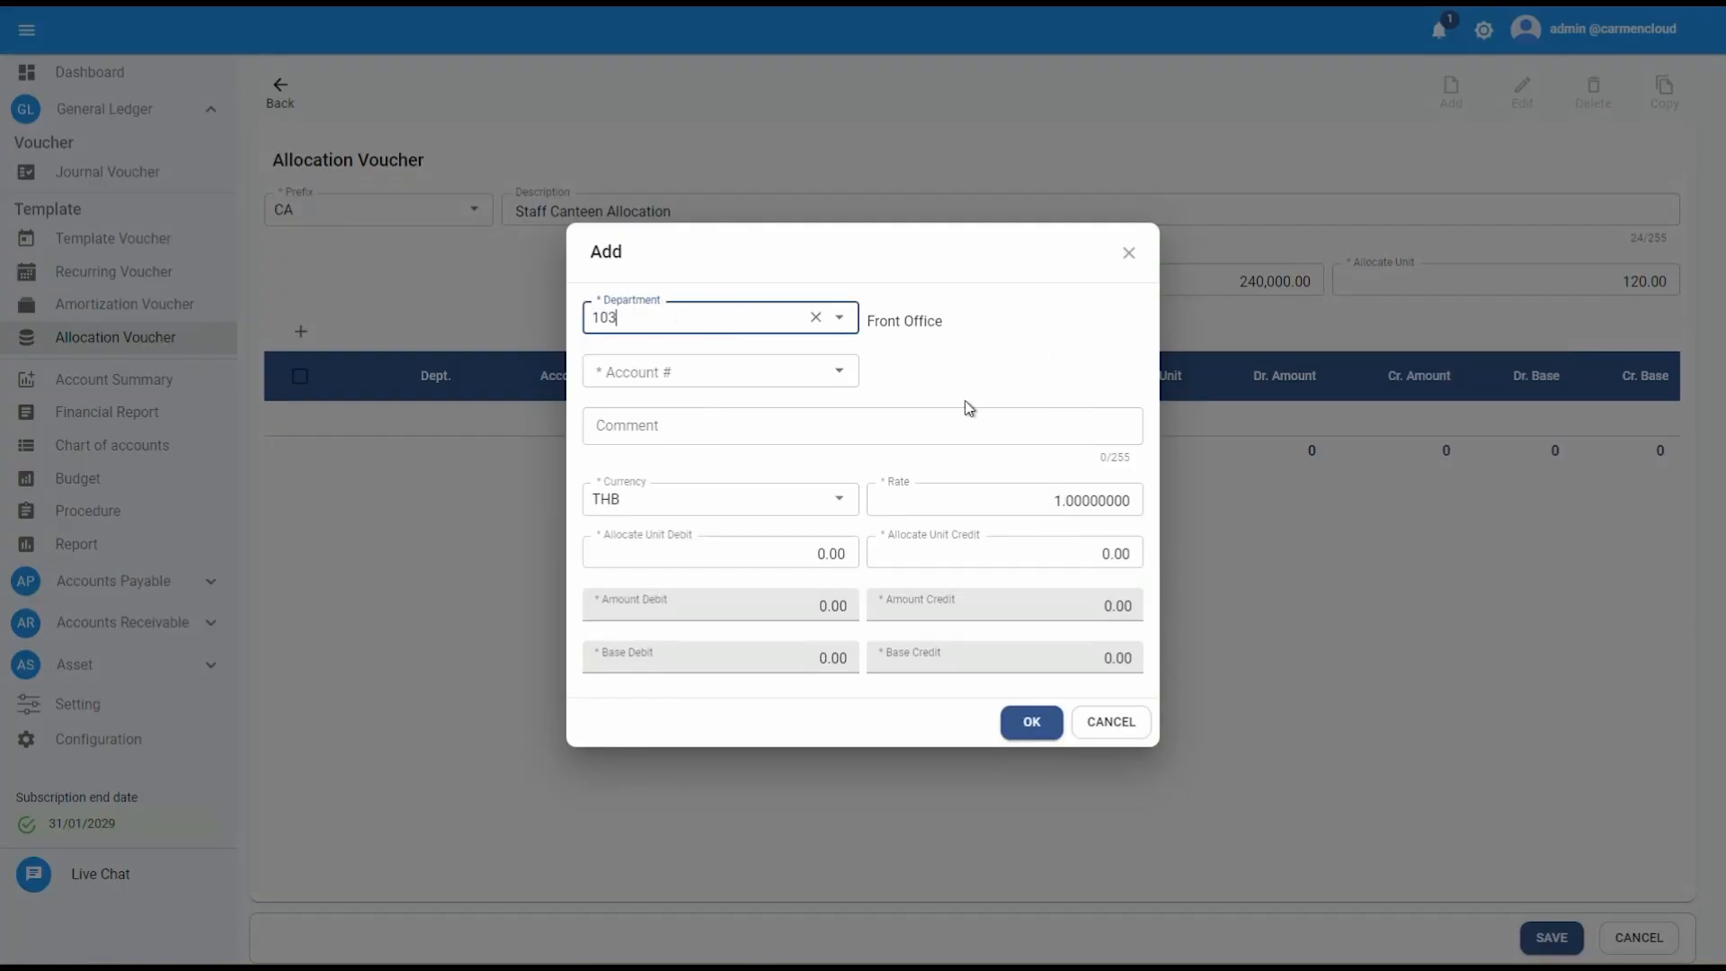
{"action": "left_click", "coordinate": [710, 371]}
{"action": "type", "text": "meal"}
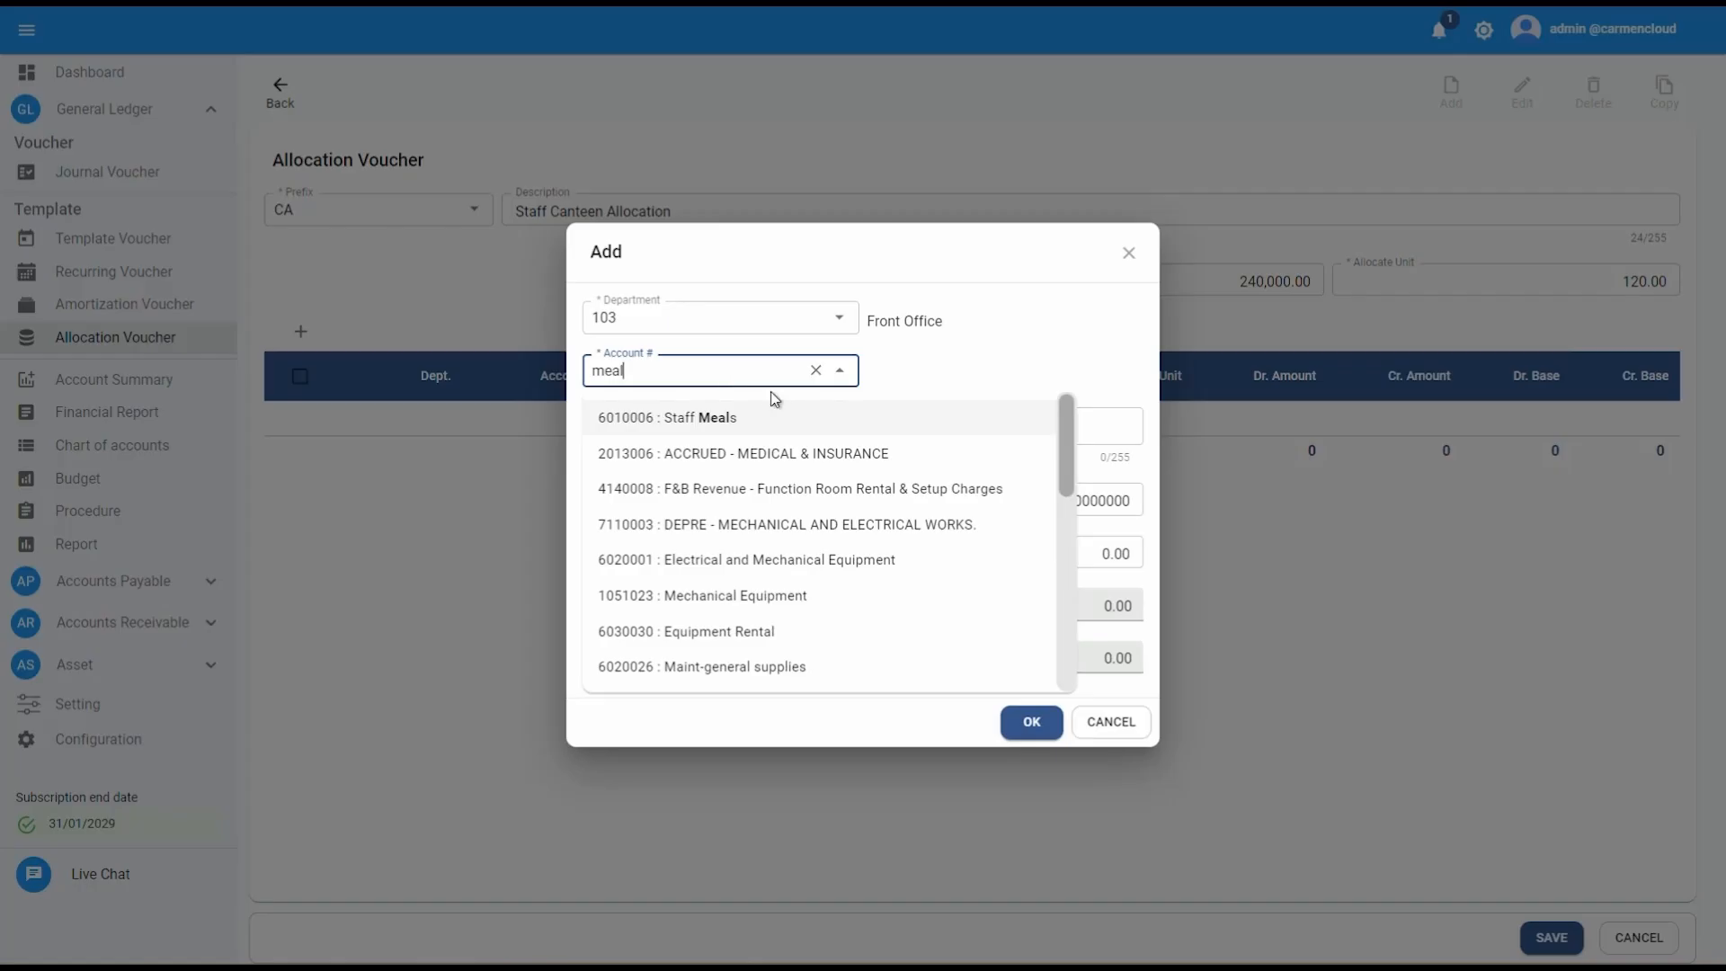
{"action": "left_click", "coordinate": [838, 421]}
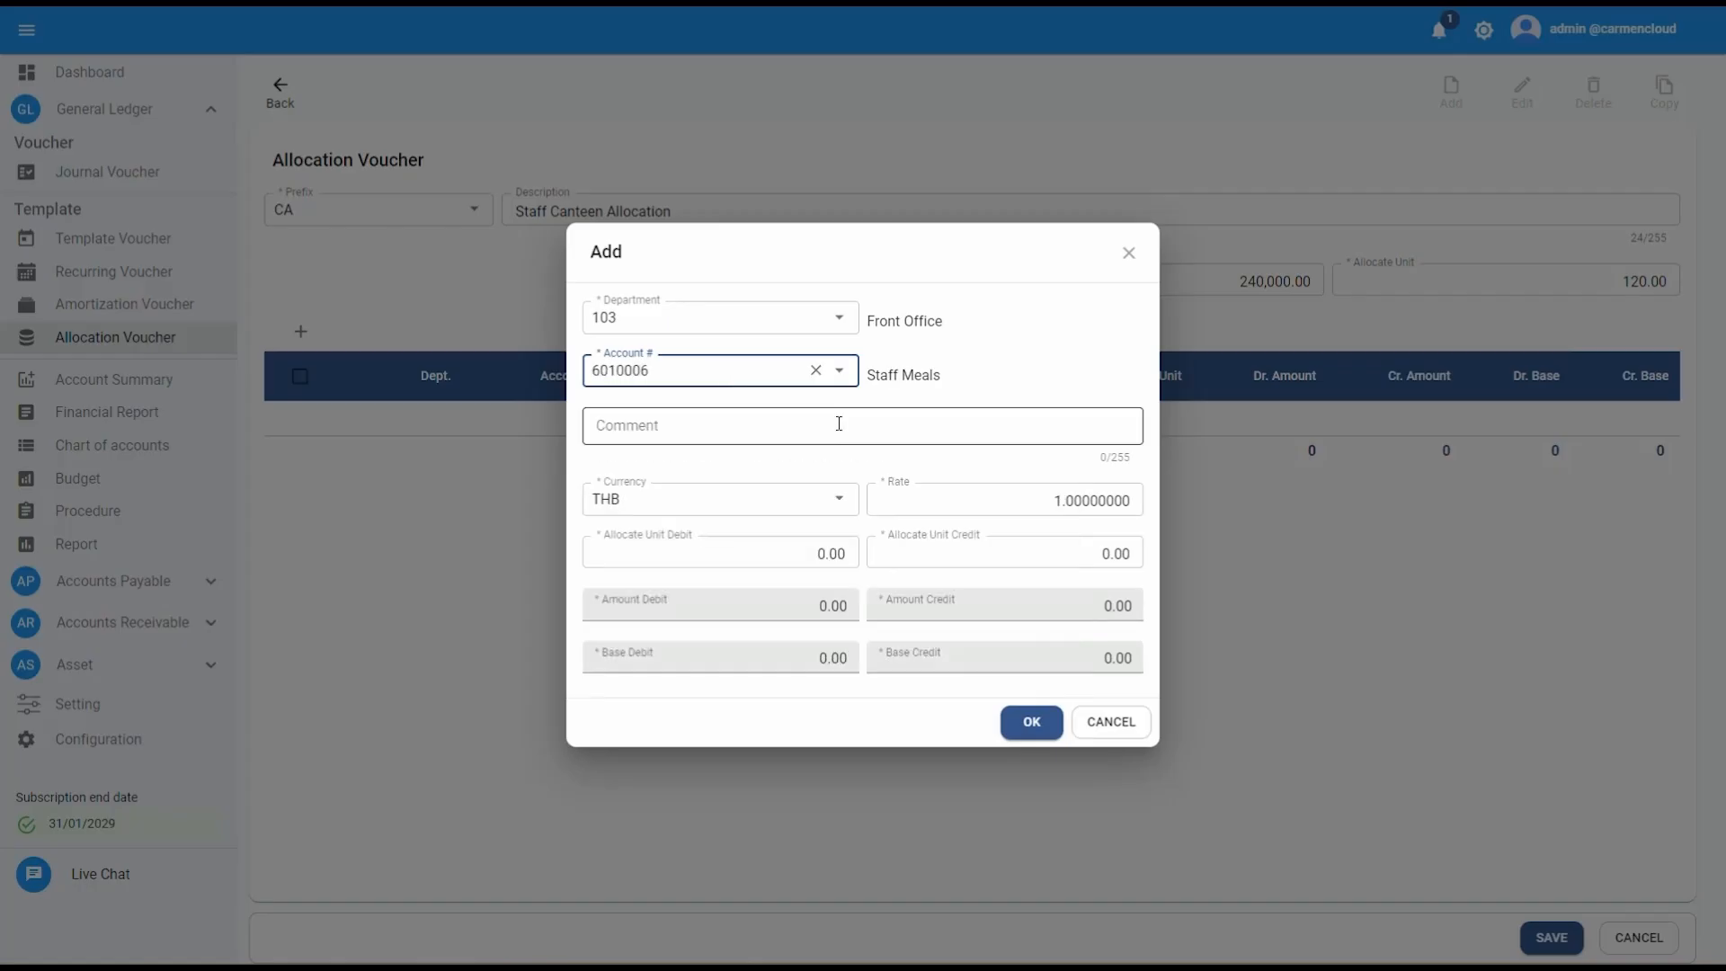
Step: Enter and copy the comment "Staff Canteen Allocation", set the Front Office line's allocate unit debit to 20, and confirm the line
{"action": "left_click", "coordinate": [746, 424]}
{"action": "type", "text": "Sta"}
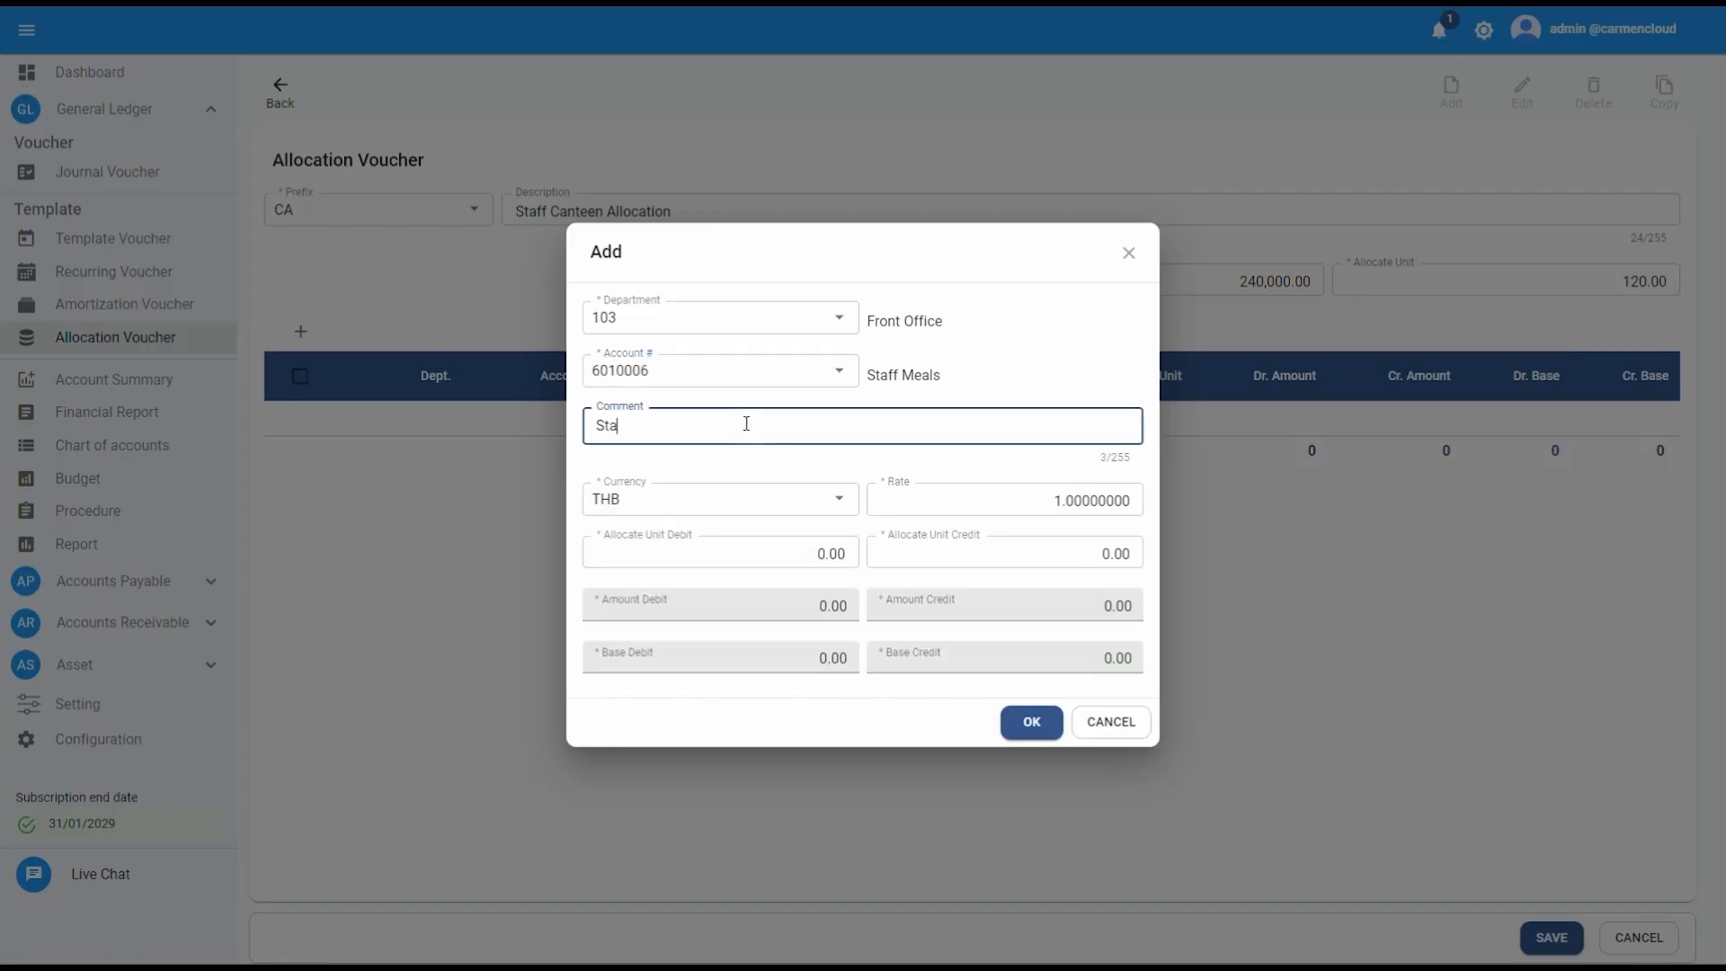
{"action": "type", "text": "ff Canteen Allocation"}
{"action": "left_click_drag", "start_coordinate": [764, 425], "coordinate": [584, 418]}
{"action": "key", "text": "ctrl+c"}
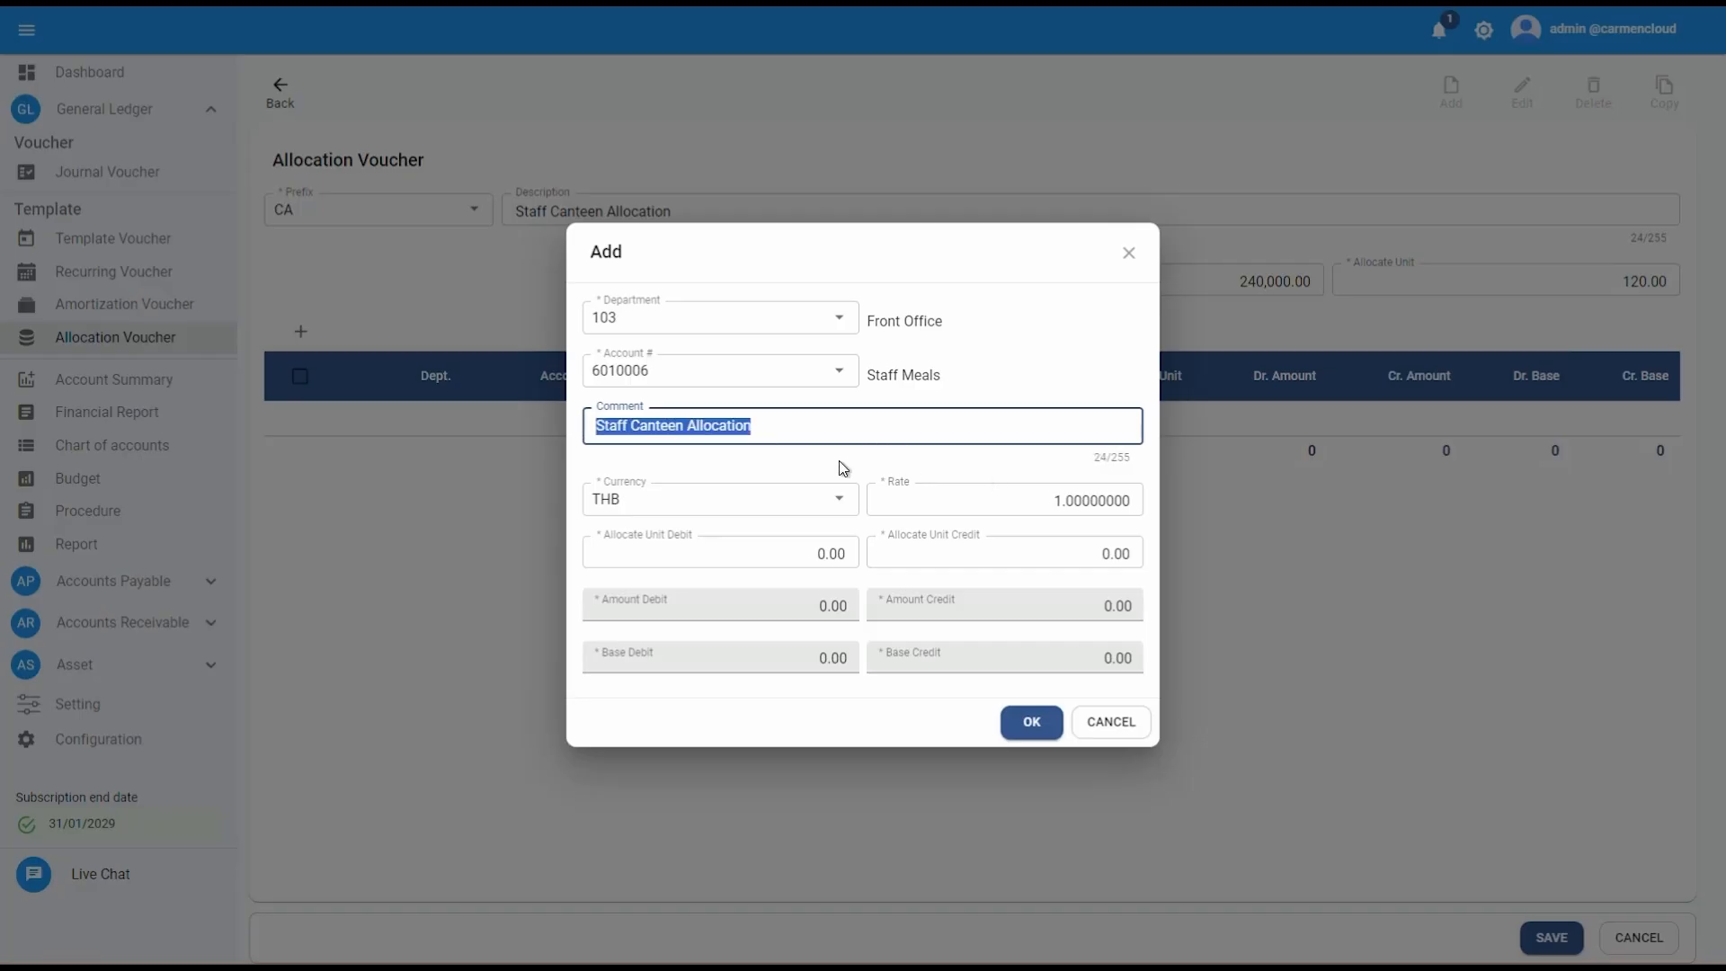
{"action": "left_click", "coordinate": [723, 547]}
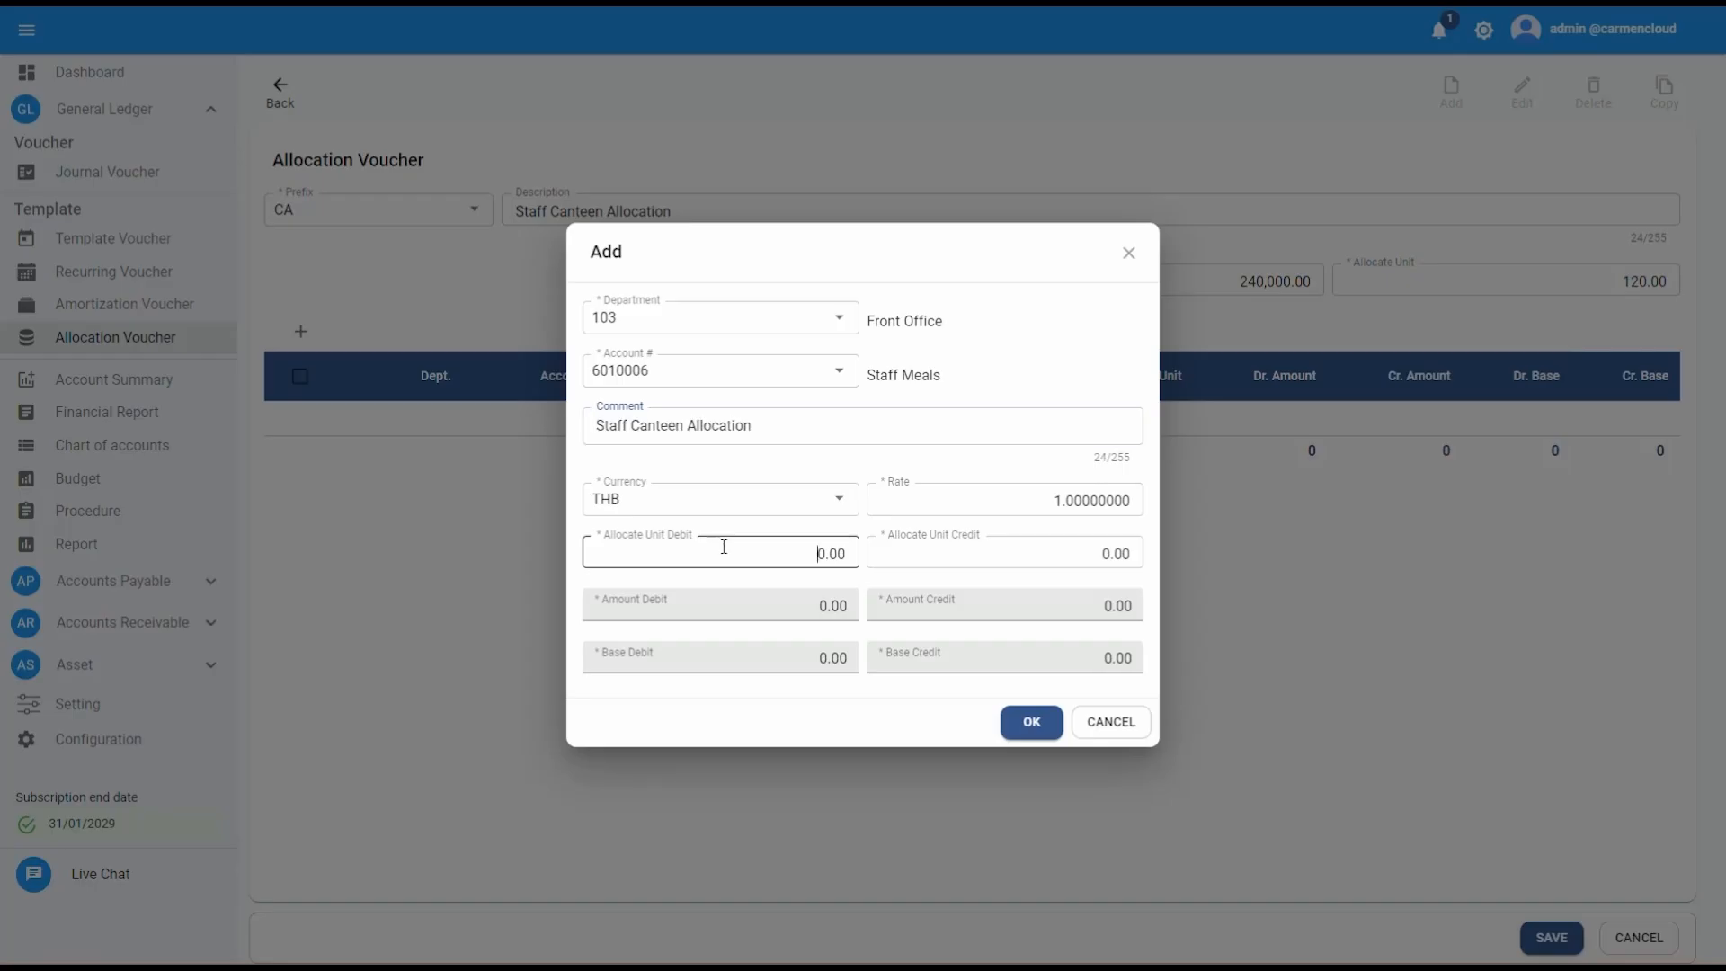
{"action": "type", "text": "20"}
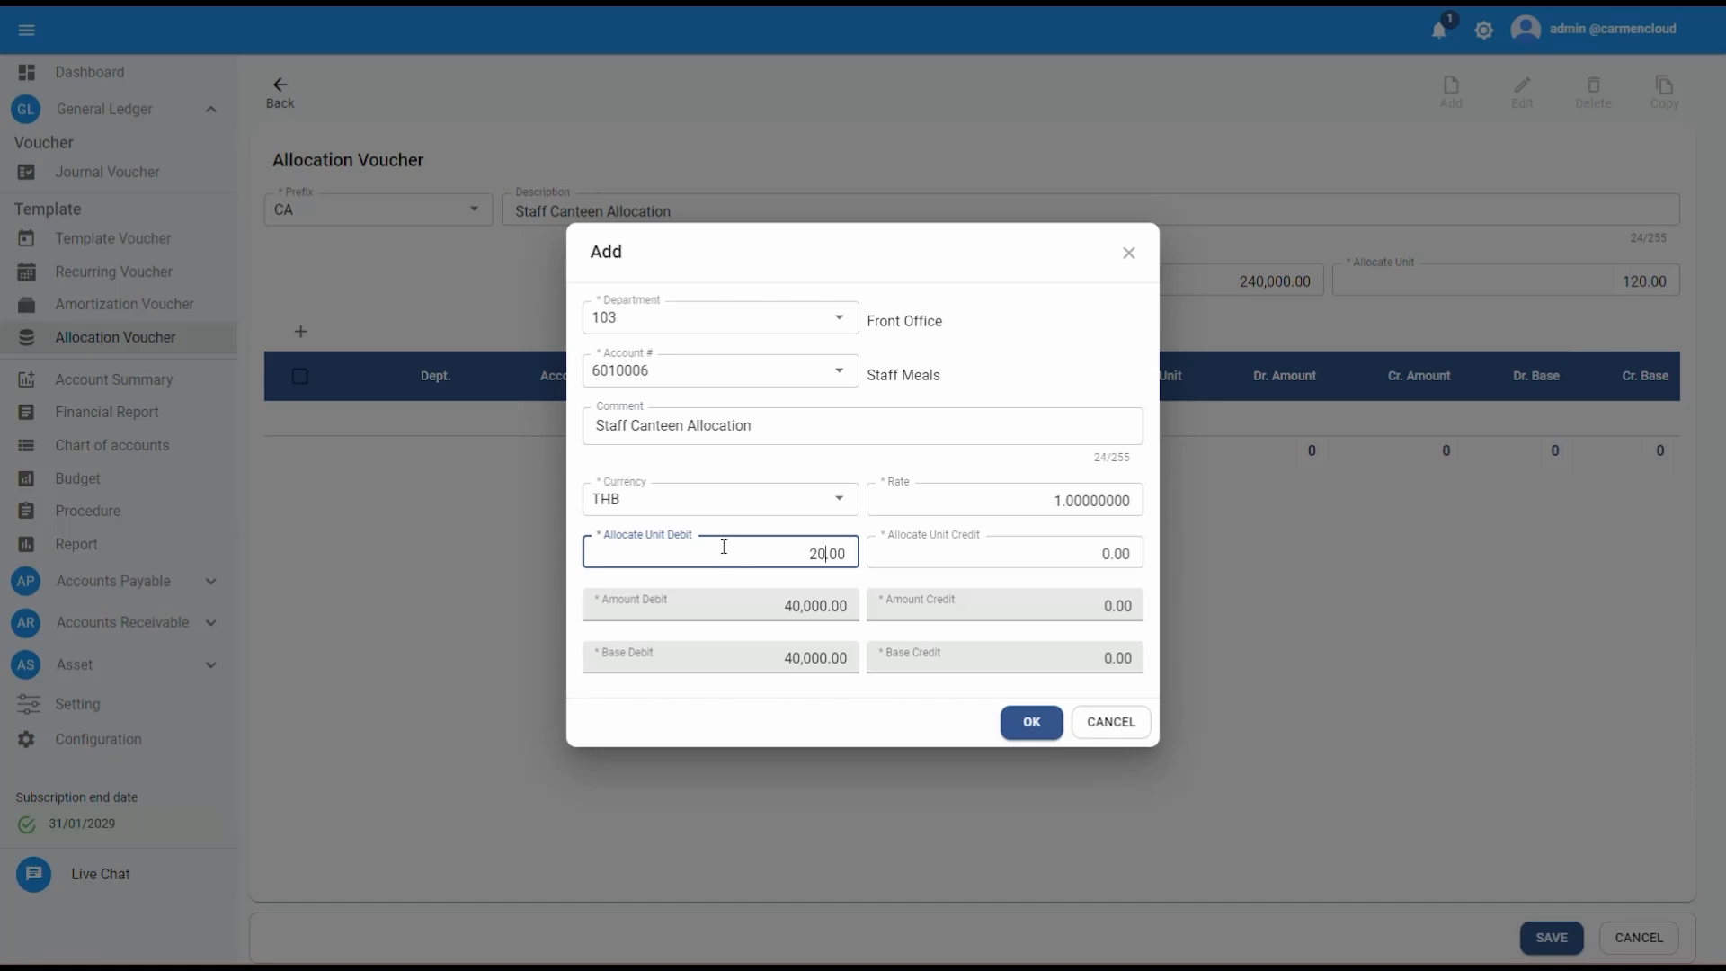
{"action": "left_click", "coordinate": [1048, 738]}
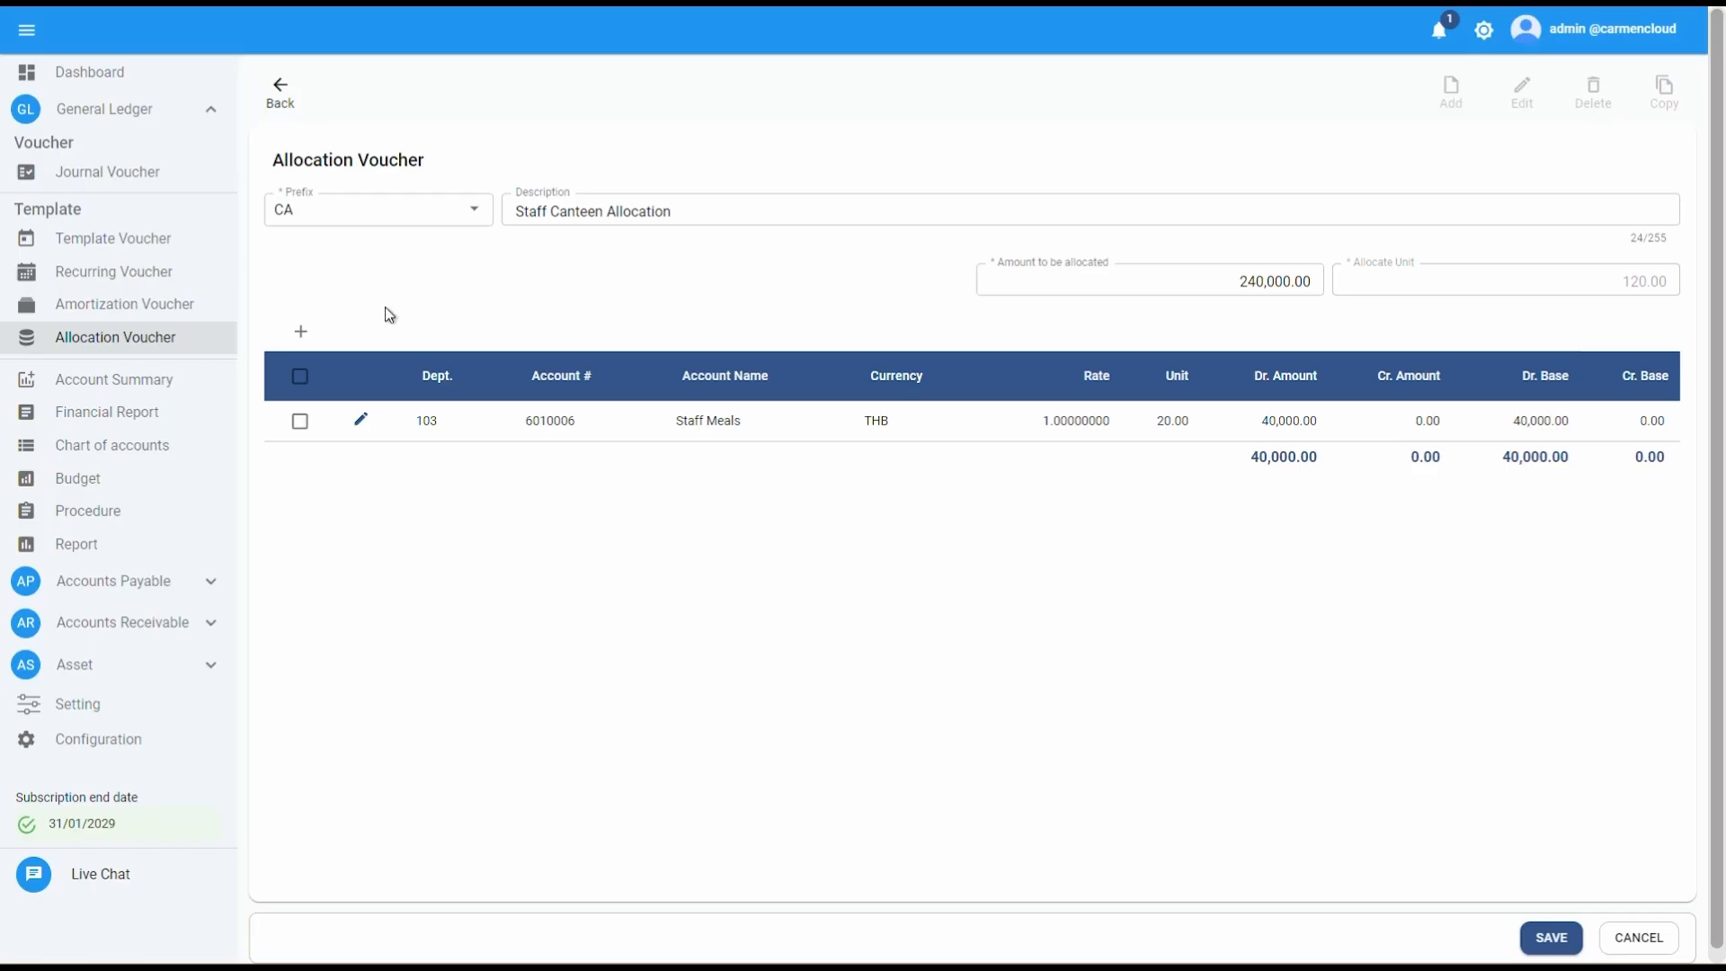
Step: Add a line for department 104 Housekeeping, Staff Meals account, comment "Staff Canteen Allocation", with an allocate unit debit of 15
{"action": "left_click", "coordinate": [301, 330]}
{"action": "left_click", "coordinate": [719, 326]}
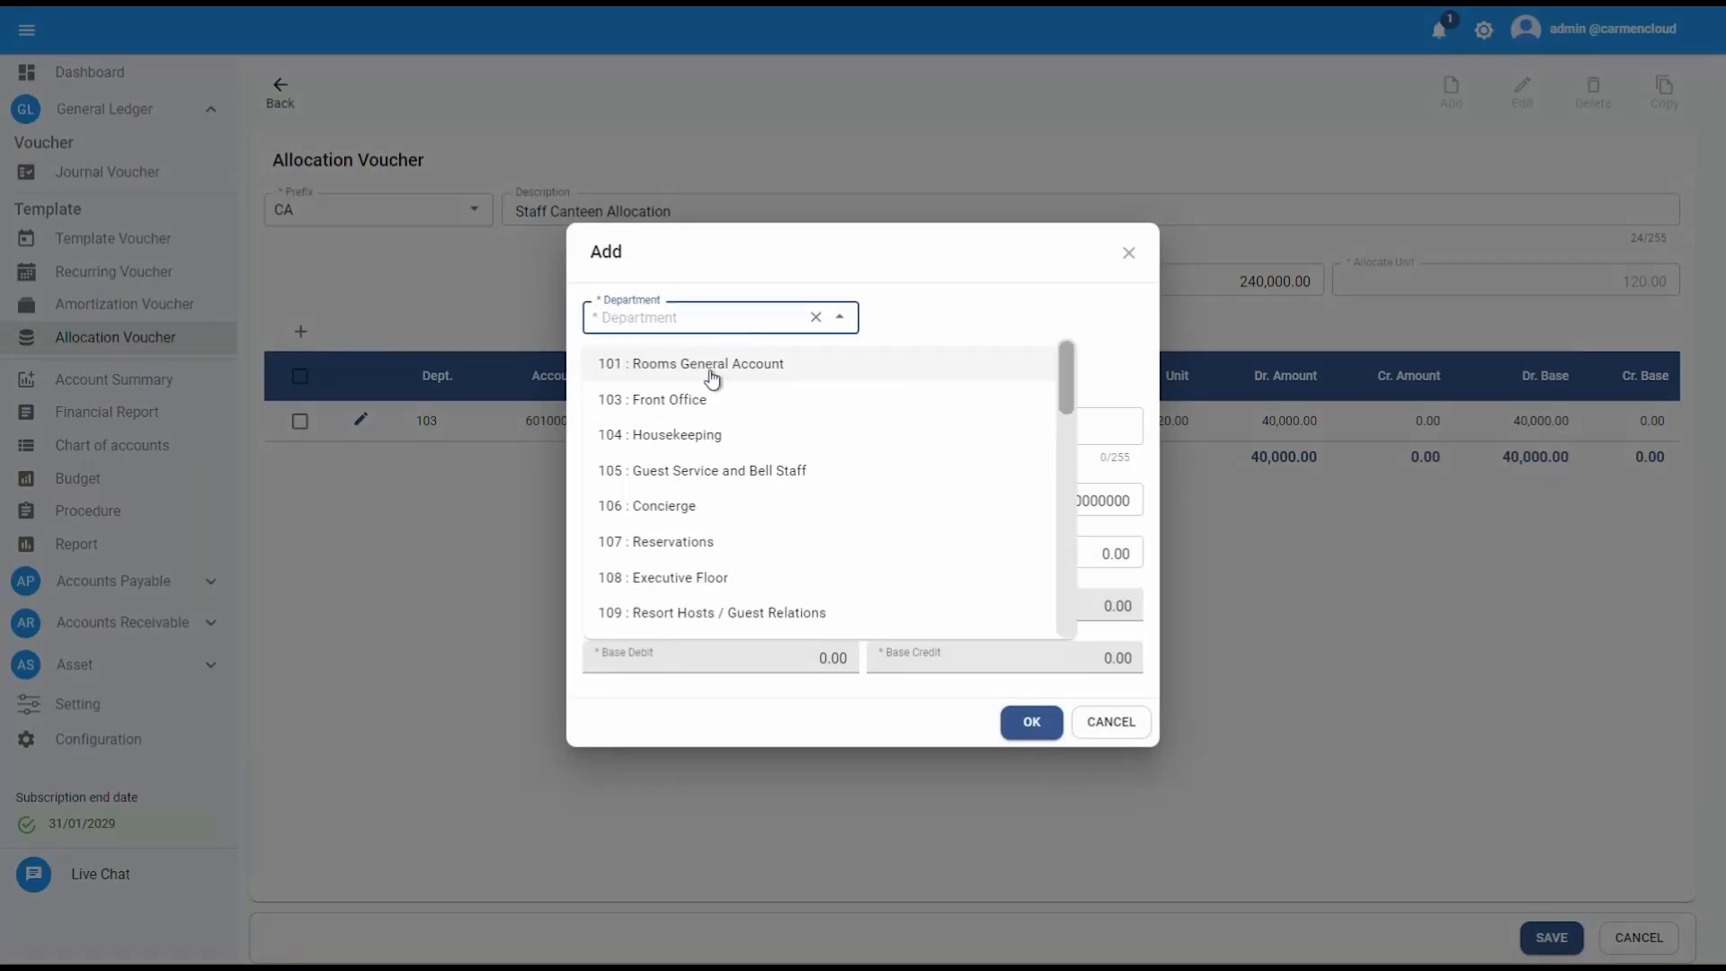
{"action": "left_click", "coordinate": [759, 423]}
{"action": "left_click", "coordinate": [693, 372]}
{"action": "type", "text": "meal"}
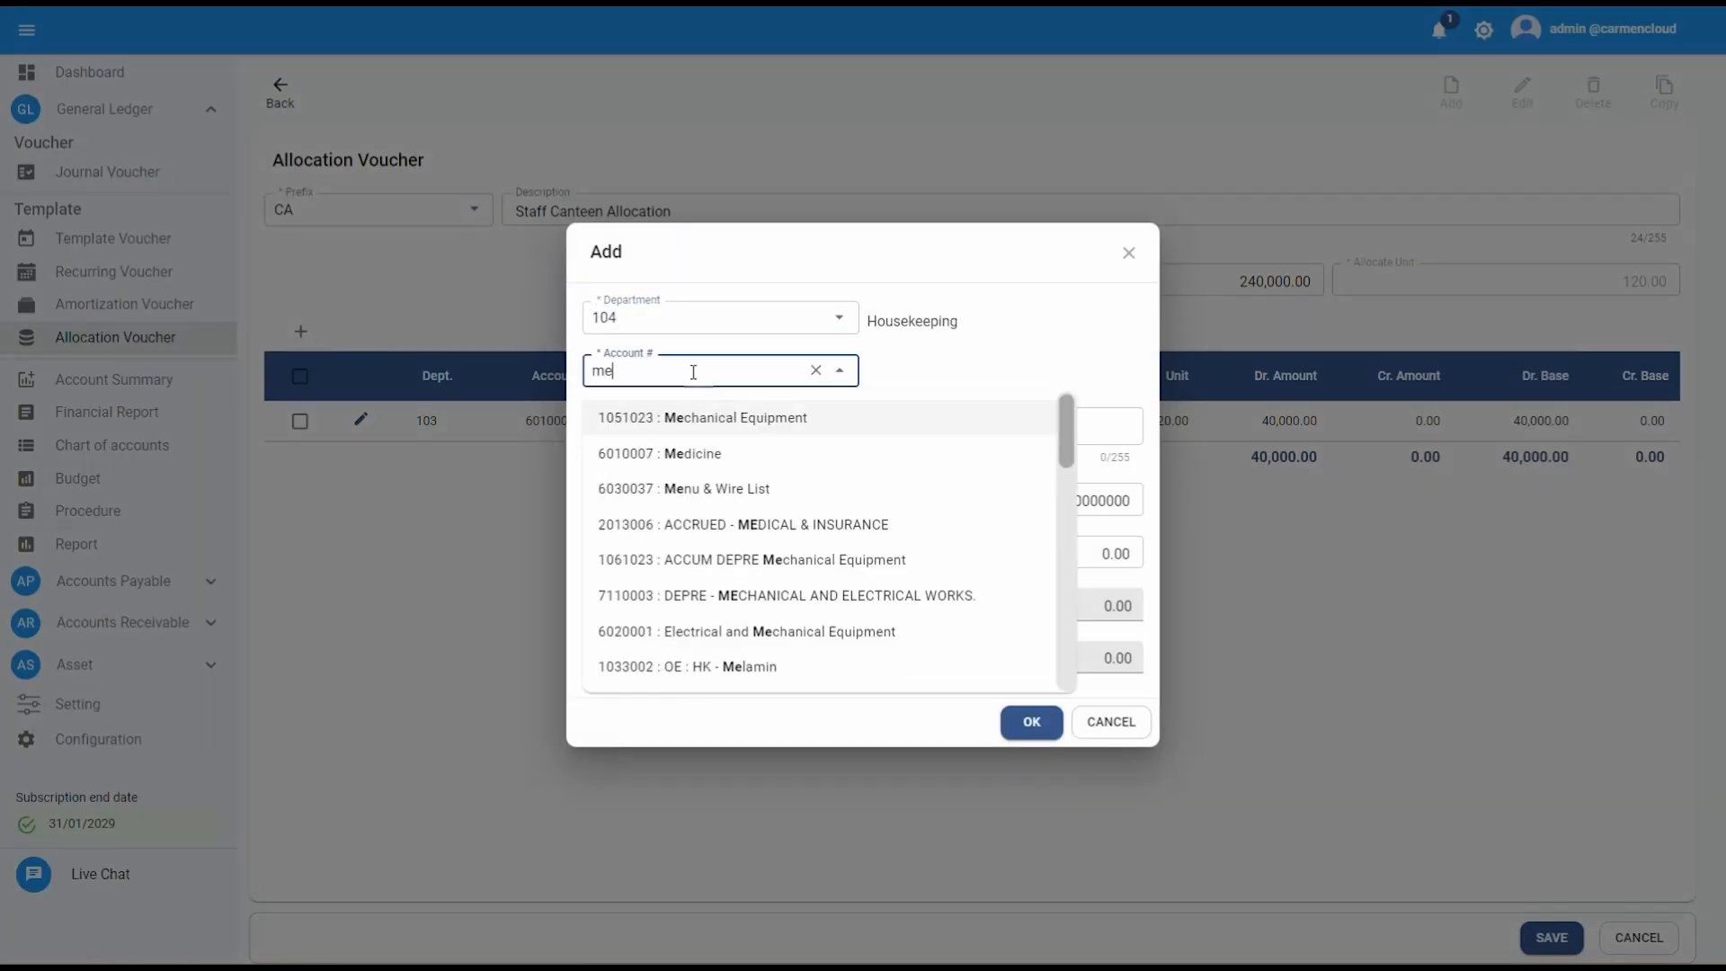
{"action": "left_click", "coordinate": [788, 420]}
{"action": "left_click", "coordinate": [787, 424]}
{"action": "key", "text": "ctrl+v"}
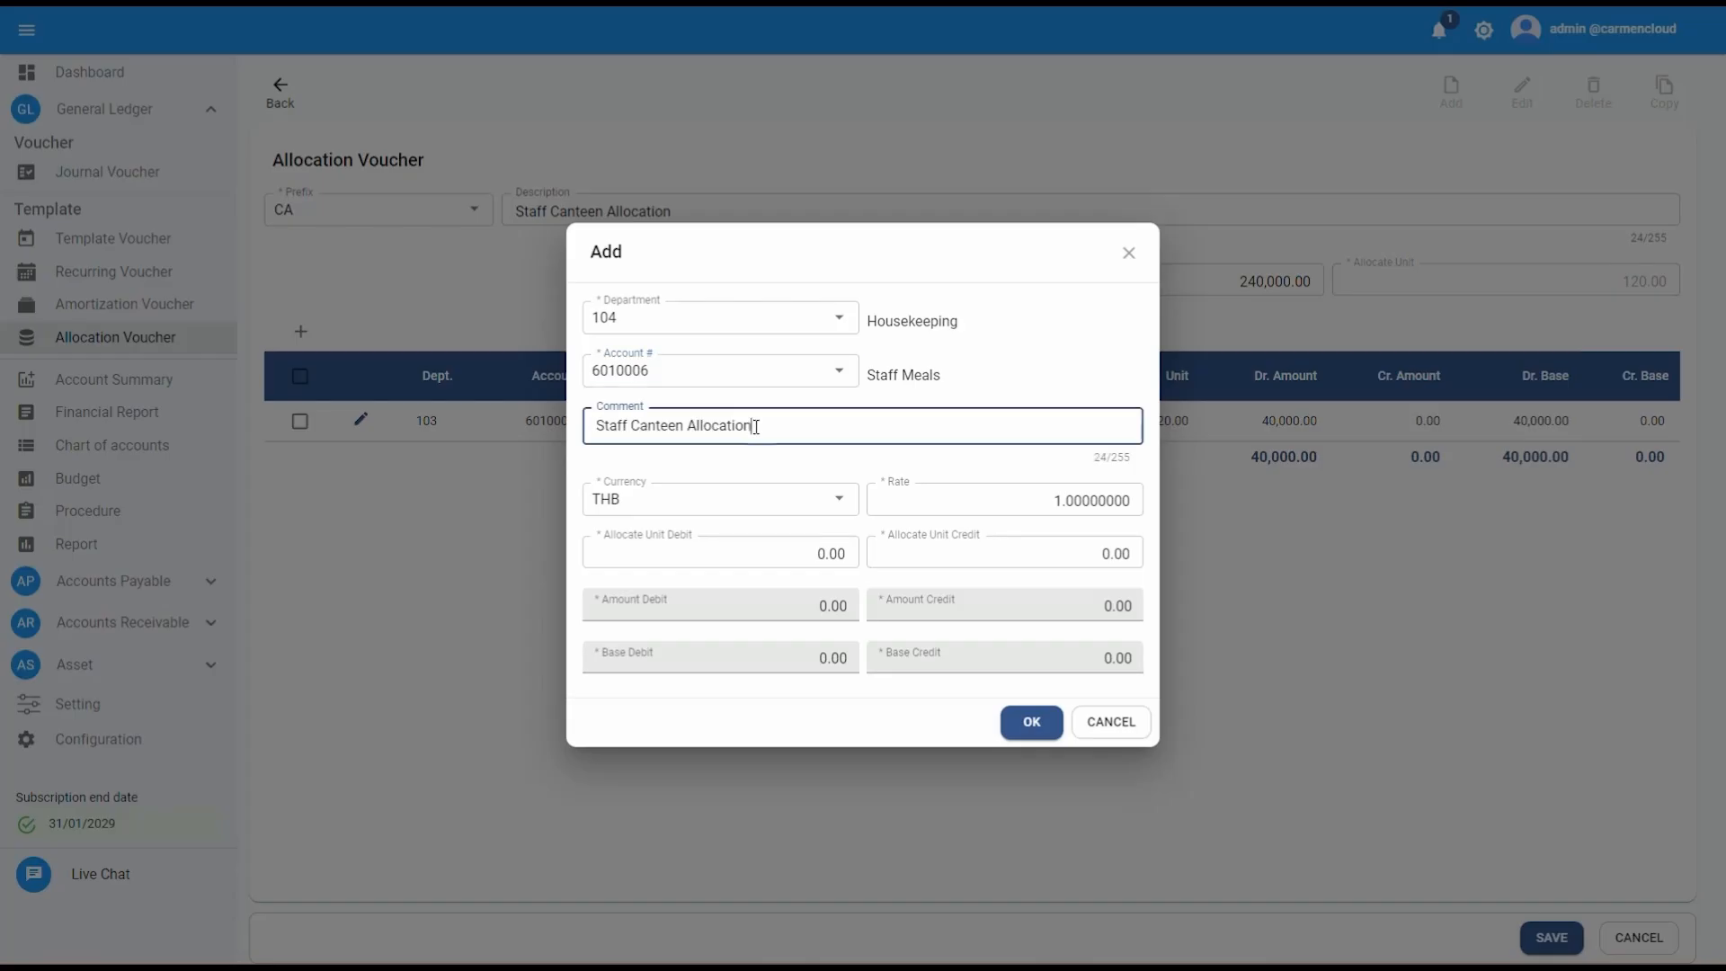
{"action": "left_click", "coordinate": [740, 553]}
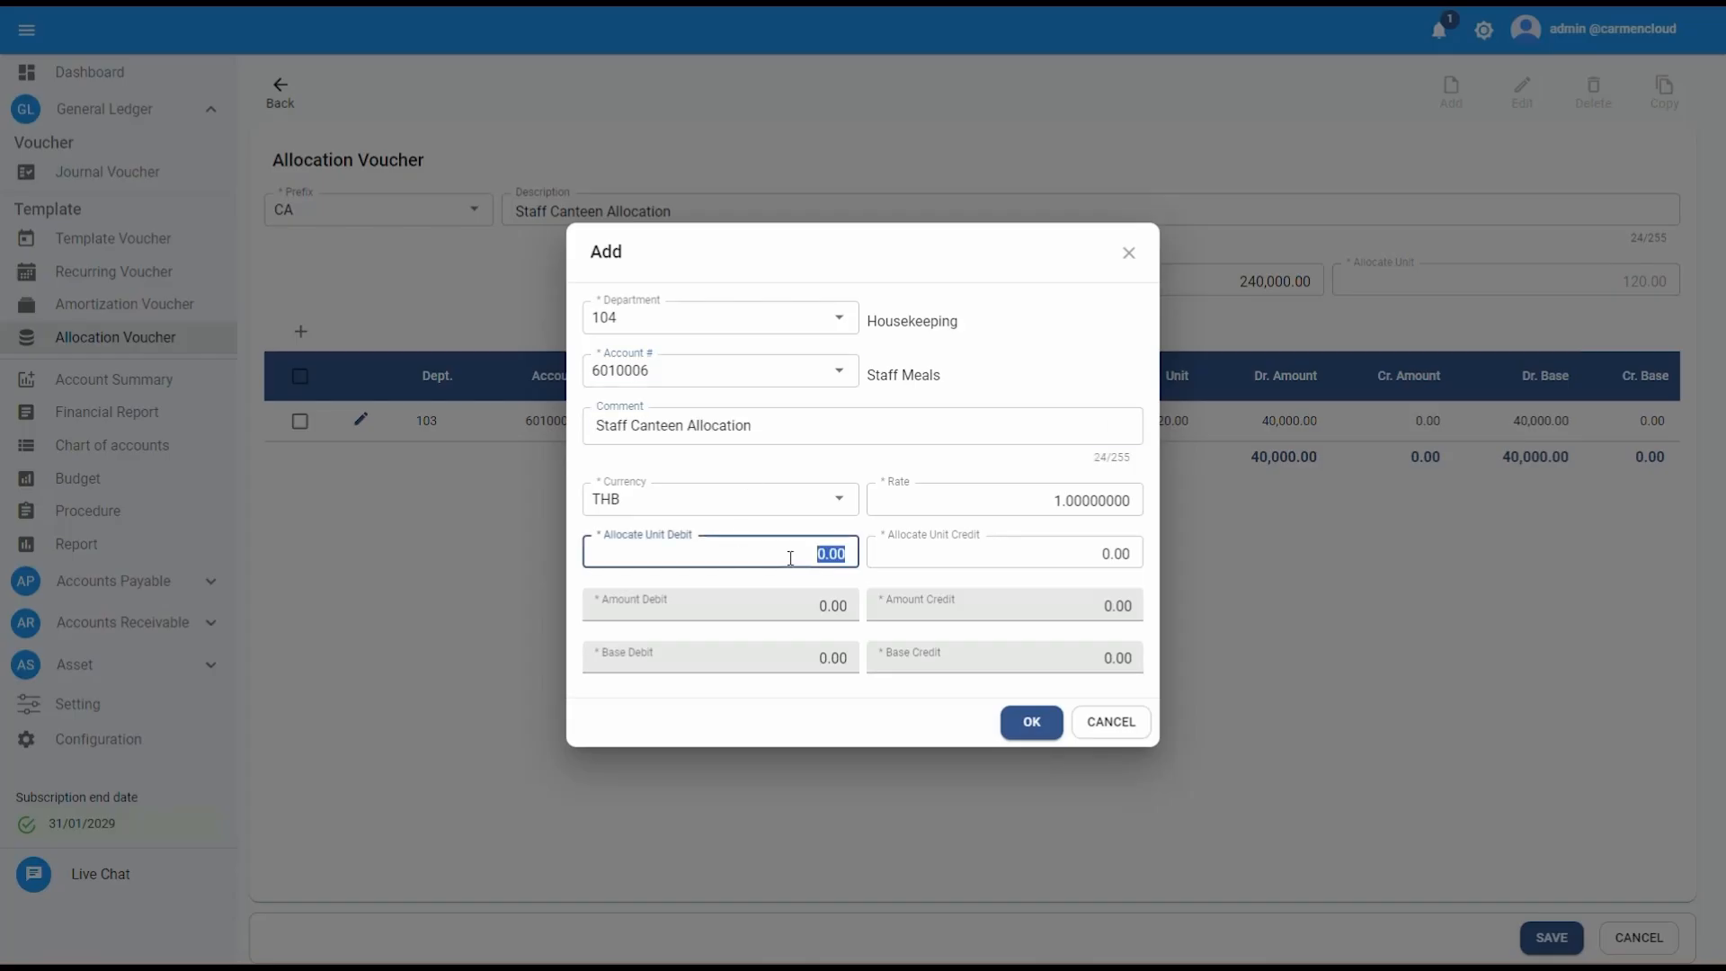
{"action": "type", "text": "15"}
{"action": "left_click", "coordinate": [1048, 742]}
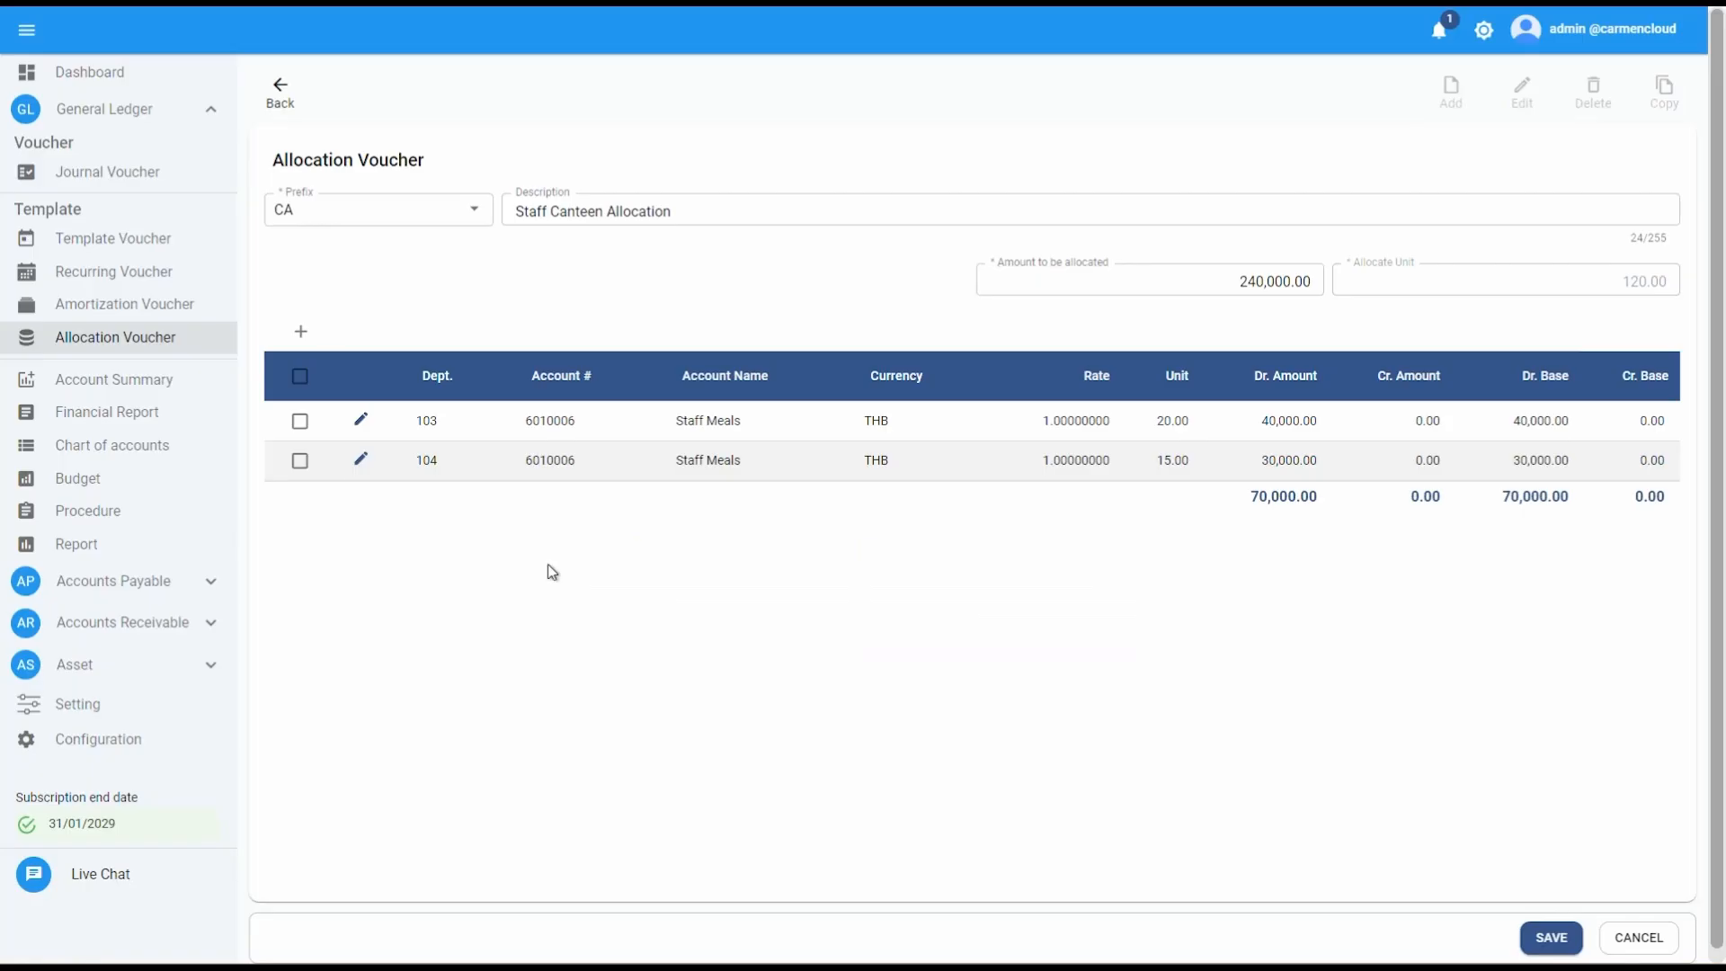
Step: Add a line for department 280 F&B Administration, Staff Meals account, comment "Staff Canteen Allocation", with an allocate unit debit of 40
{"action": "left_click", "coordinate": [301, 331]}
{"action": "scroll", "coordinate": [1068, 402], "scroll_direction": "down", "scroll_amount": 10}
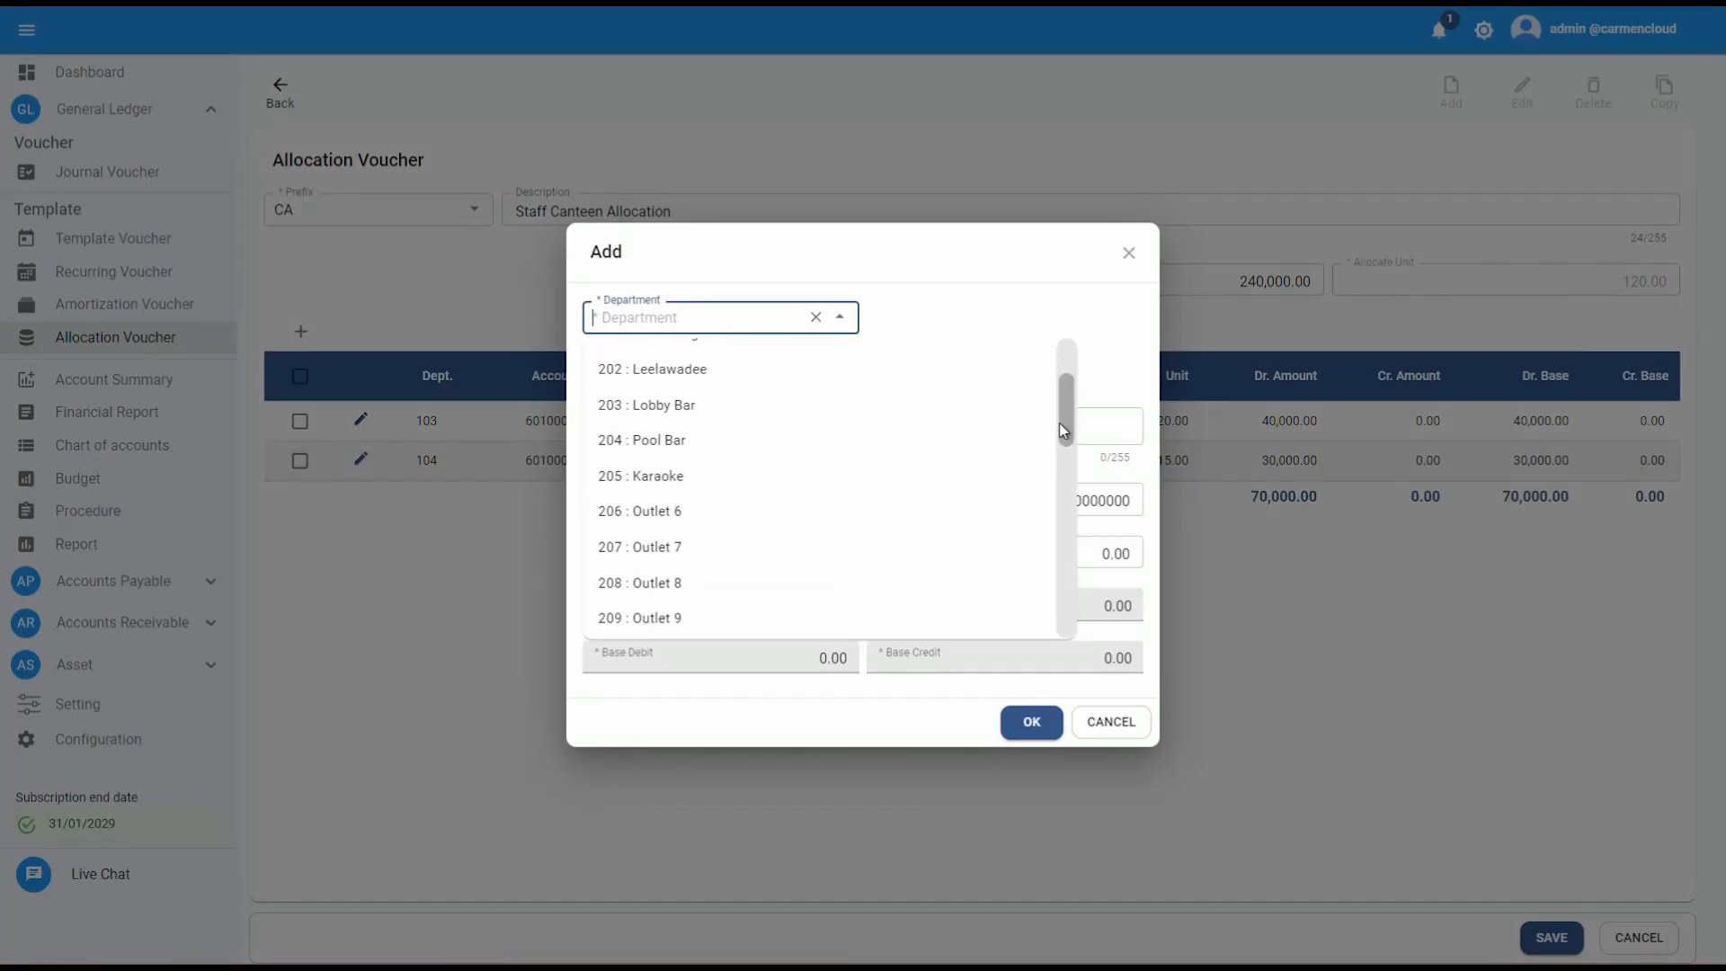
{"action": "left_click", "coordinate": [741, 431]}
{"action": "left_click", "coordinate": [725, 373]}
{"action": "type", "text": "me"}
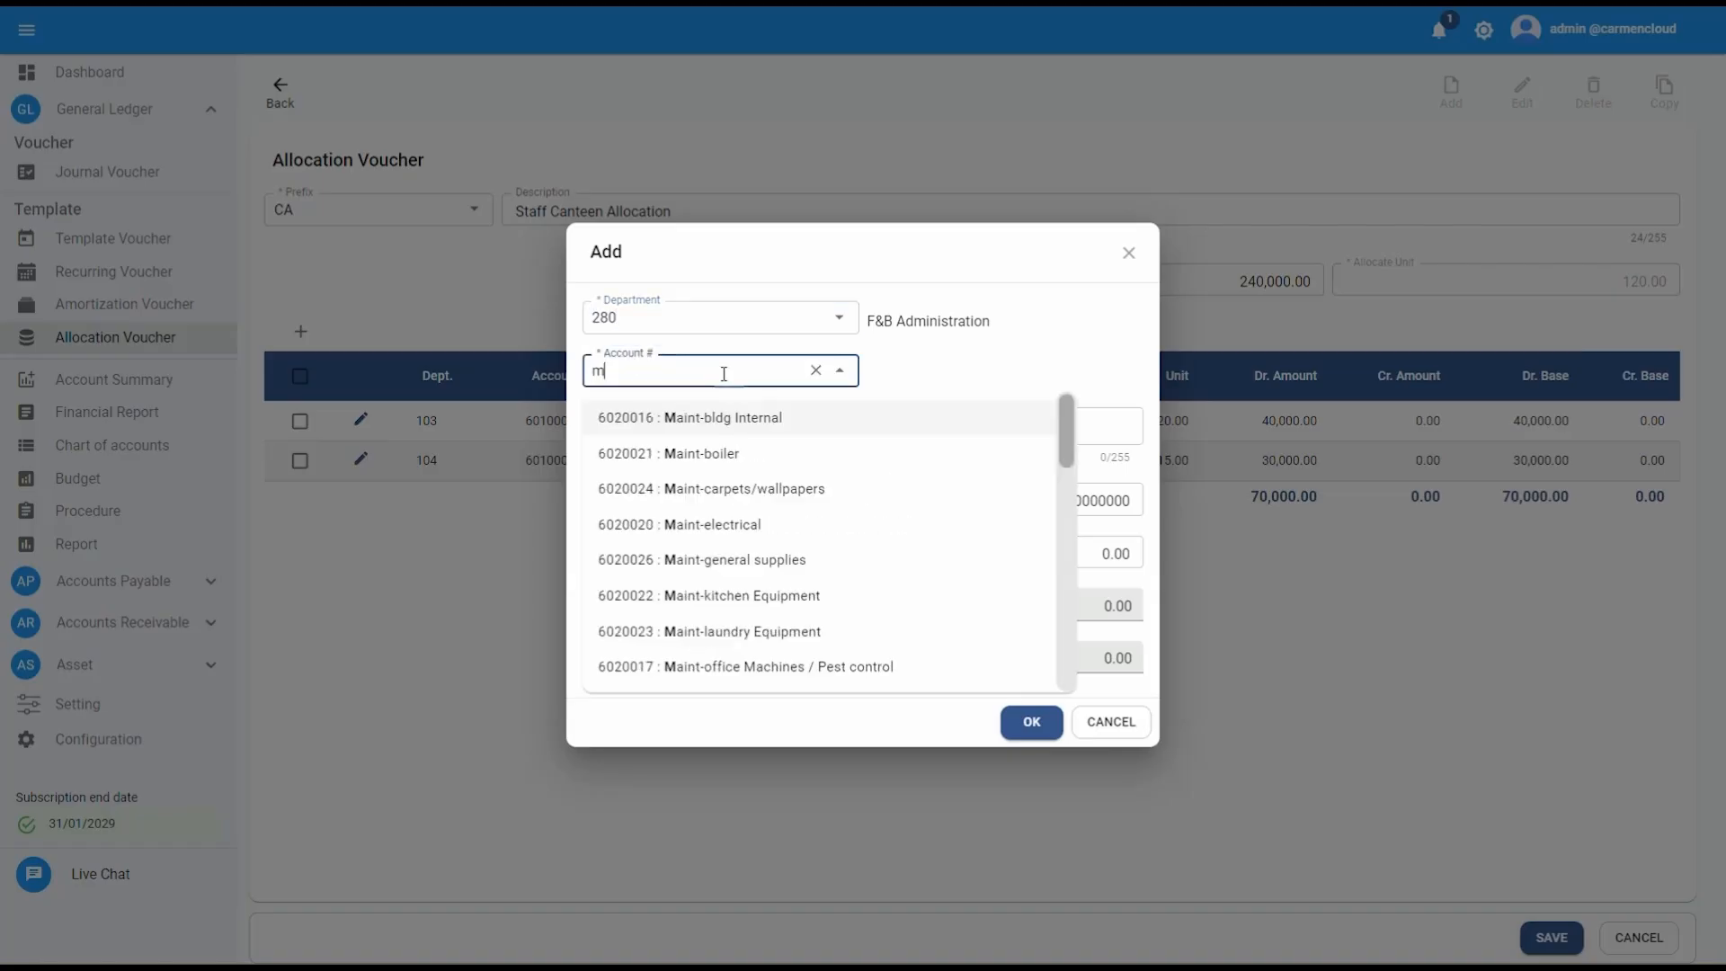
{"action": "left_click", "coordinate": [735, 419]}
{"action": "left_click", "coordinate": [726, 428]}
{"action": "key", "text": "ctrl+v"}
{"action": "left_click", "coordinate": [751, 558]}
{"action": "type", "text": "40"}
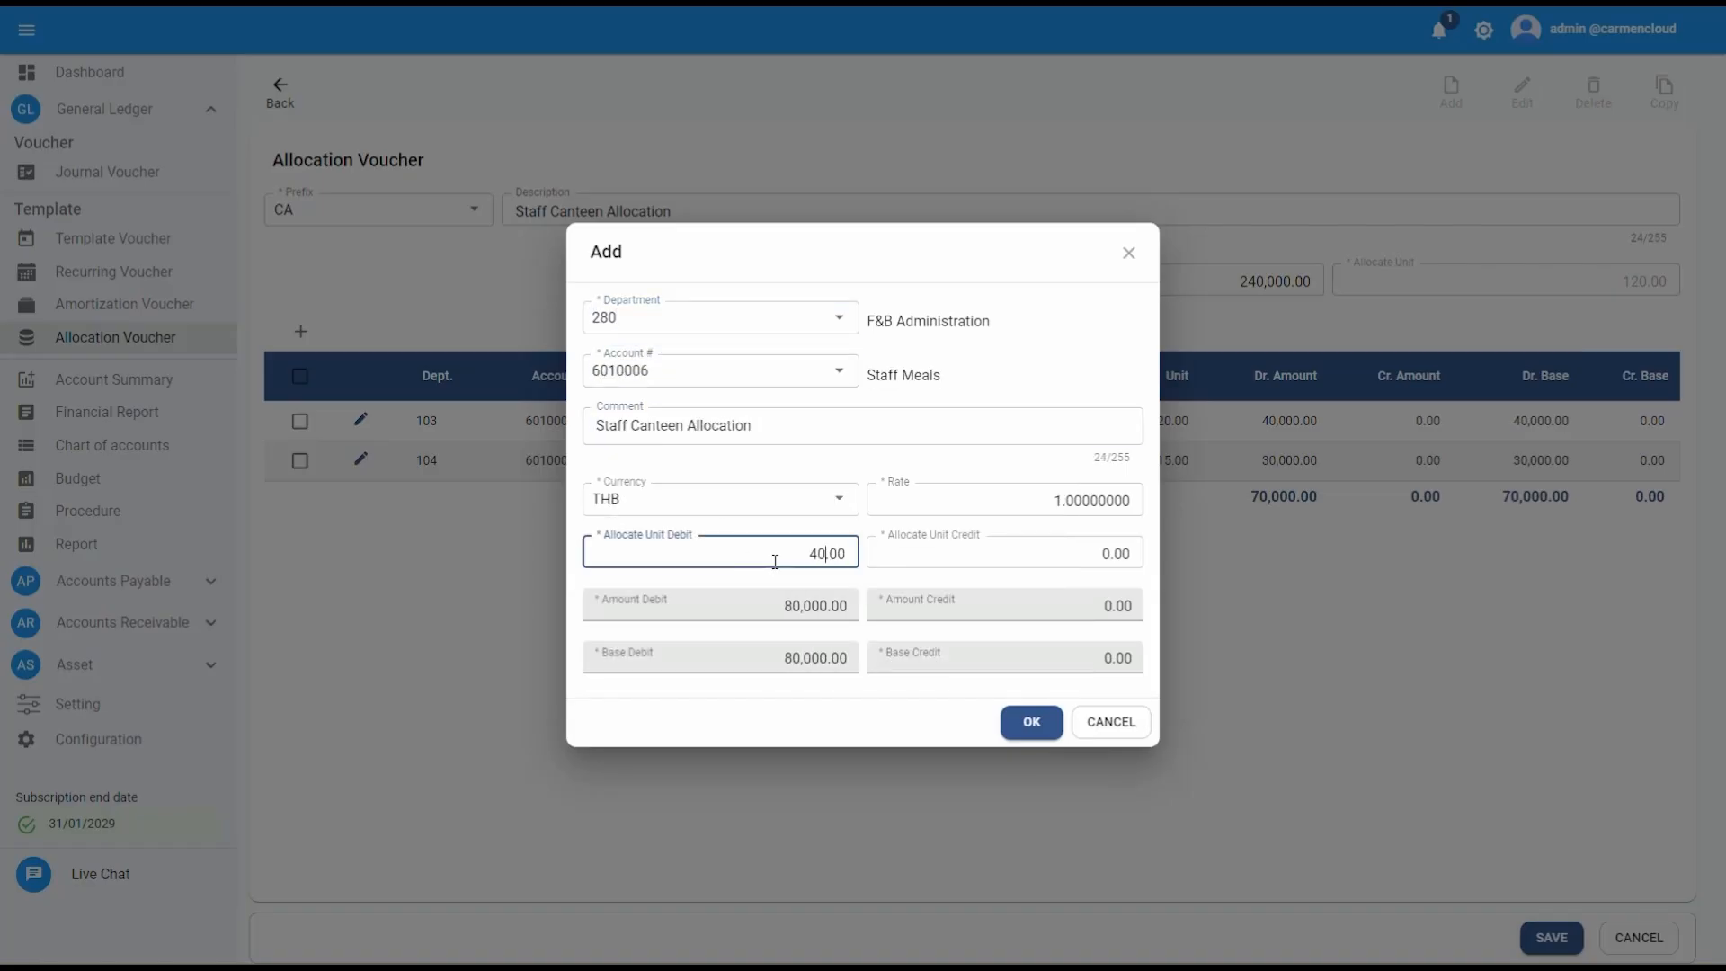
{"action": "left_click", "coordinate": [1061, 738]}
Step: Add a line for department 307 Finance and Accounting, Staff Meals account, comment "Staff Canteen Allocation", with an allocate unit debit of 10
{"action": "left_click", "coordinate": [301, 332]}
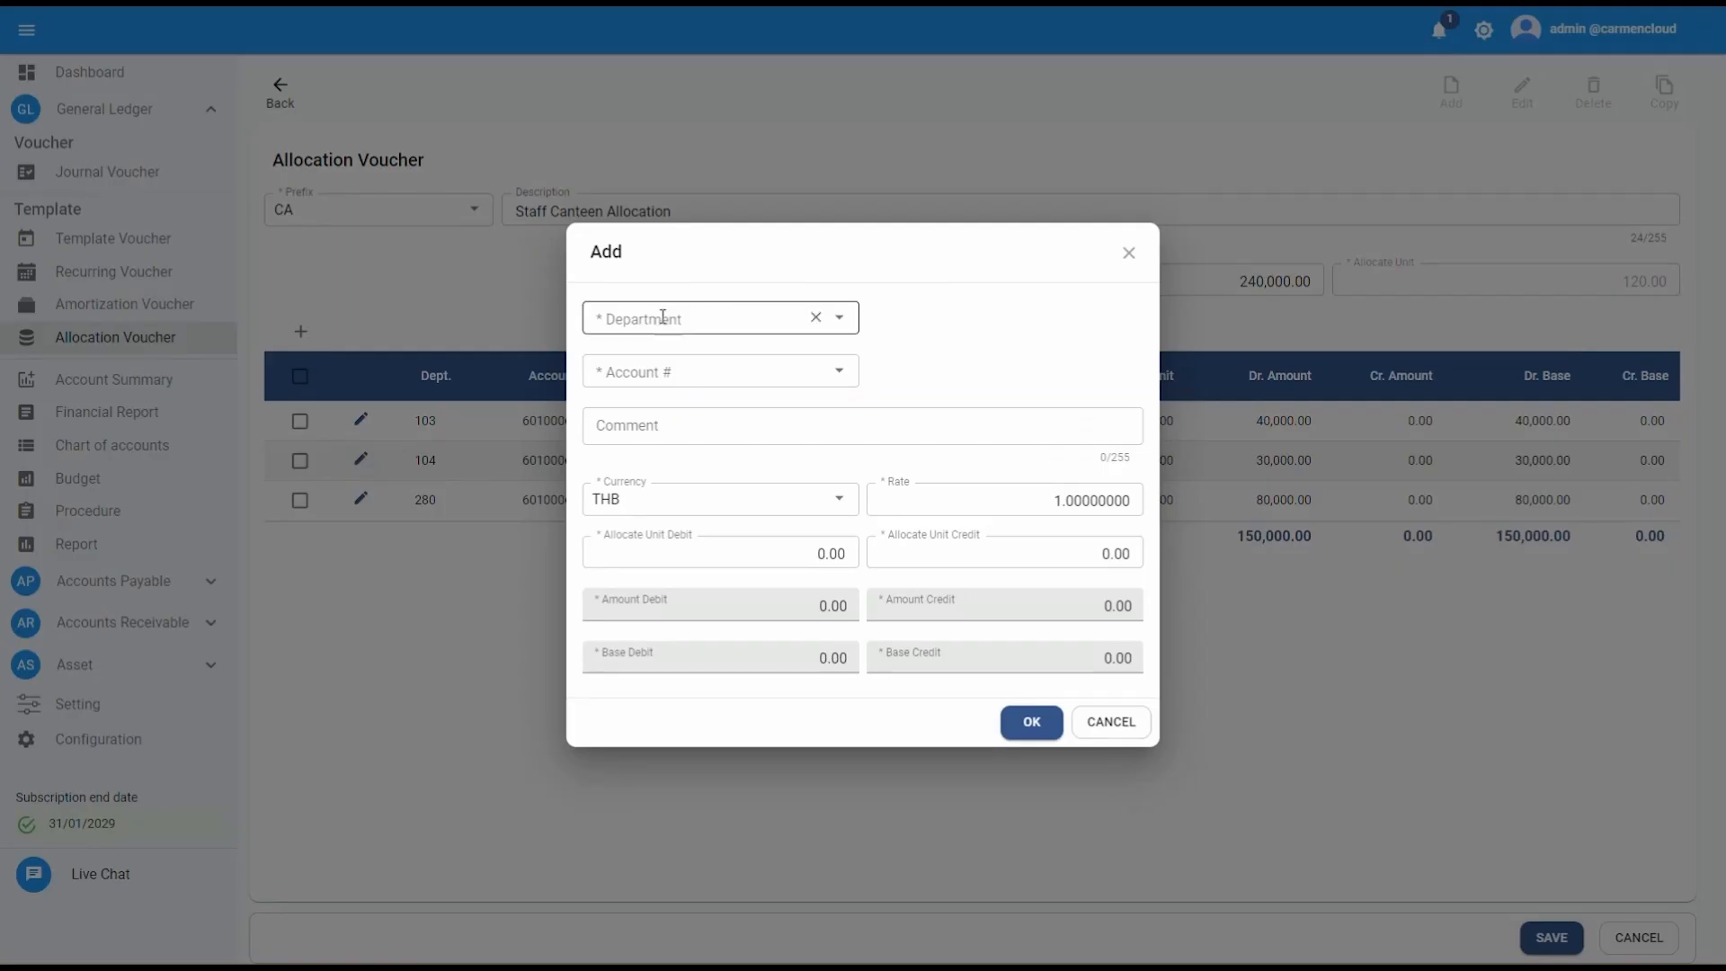
{"action": "type", "text": "fin"}
{"action": "left_click", "coordinate": [785, 365]}
{"action": "left_click", "coordinate": [707, 369]}
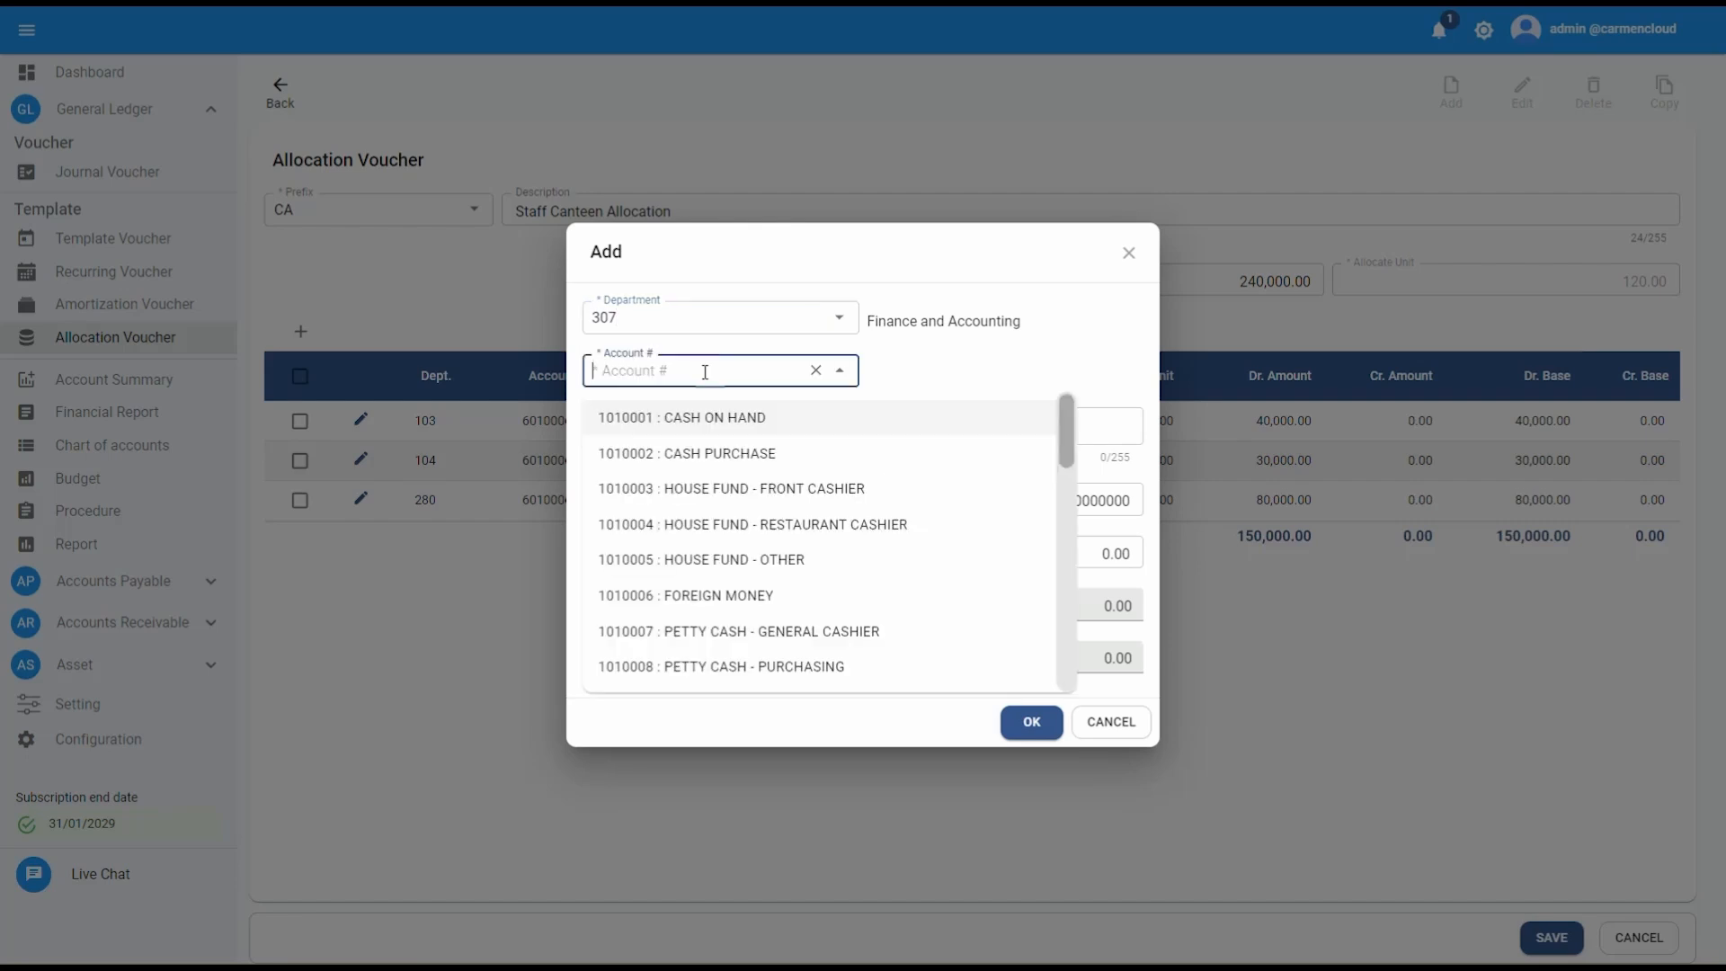
{"action": "type", "text": "me"}
{"action": "left_click", "coordinate": [763, 419]}
{"action": "left_click", "coordinate": [763, 419]}
{"action": "key", "text": "ctrl+v"}
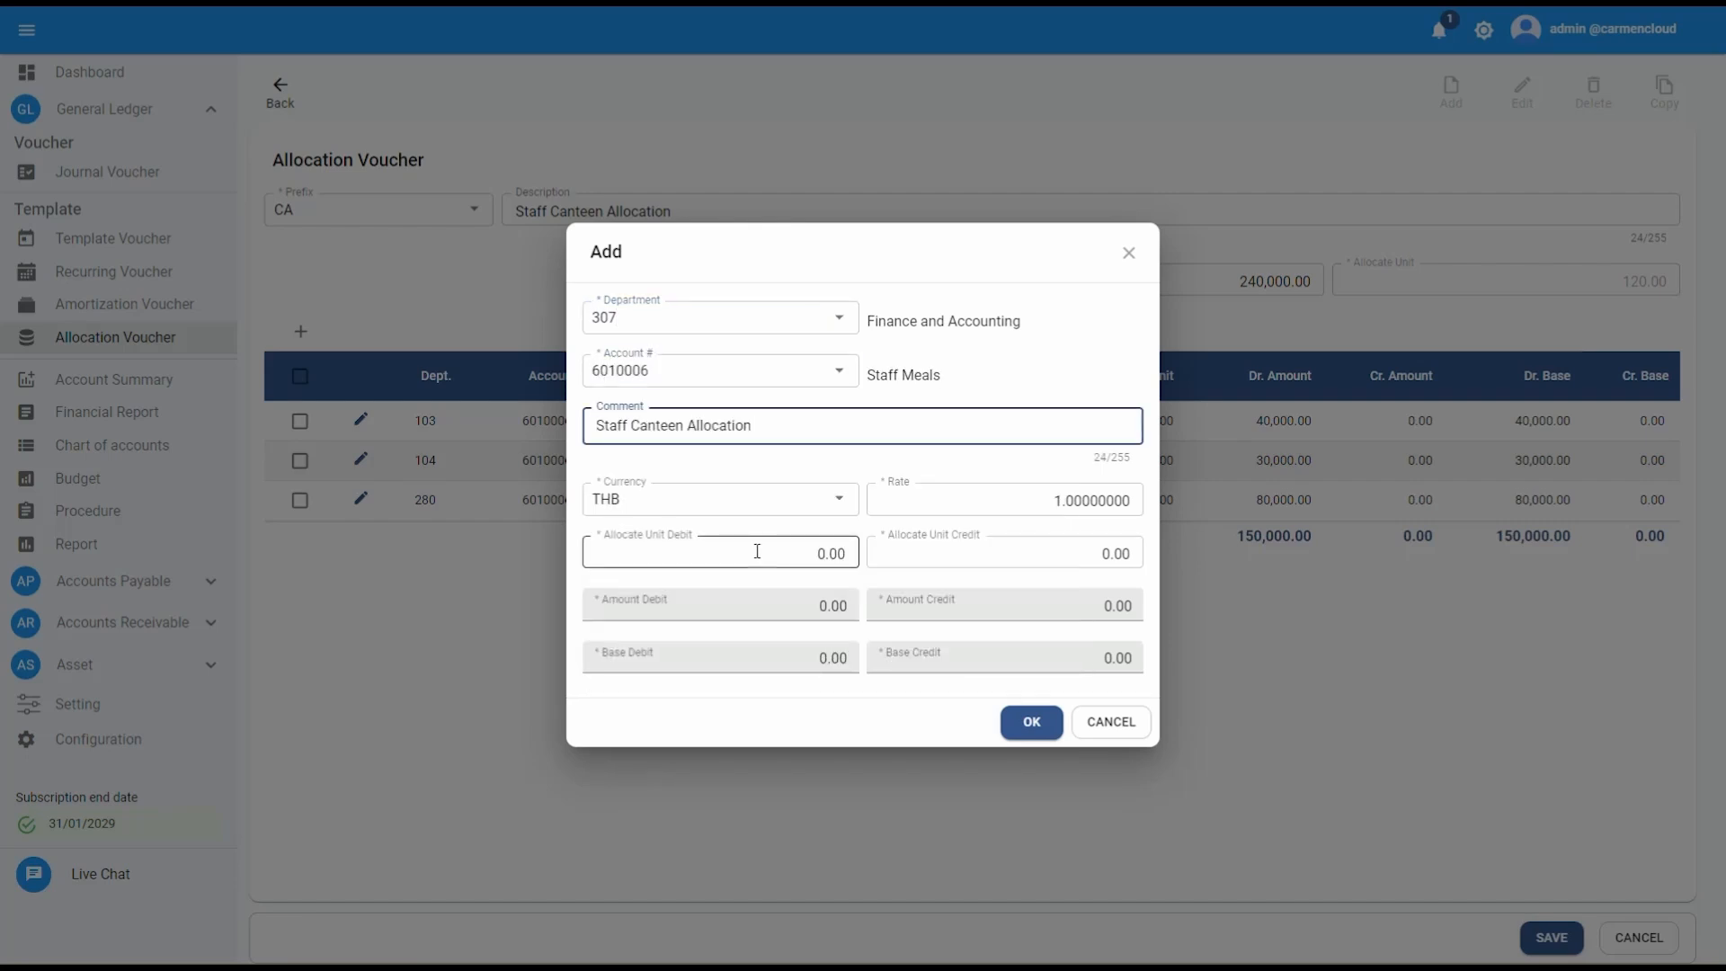
{"action": "left_click", "coordinate": [757, 551]}
{"action": "type", "text": "10"}
{"action": "left_click", "coordinate": [1030, 721]}
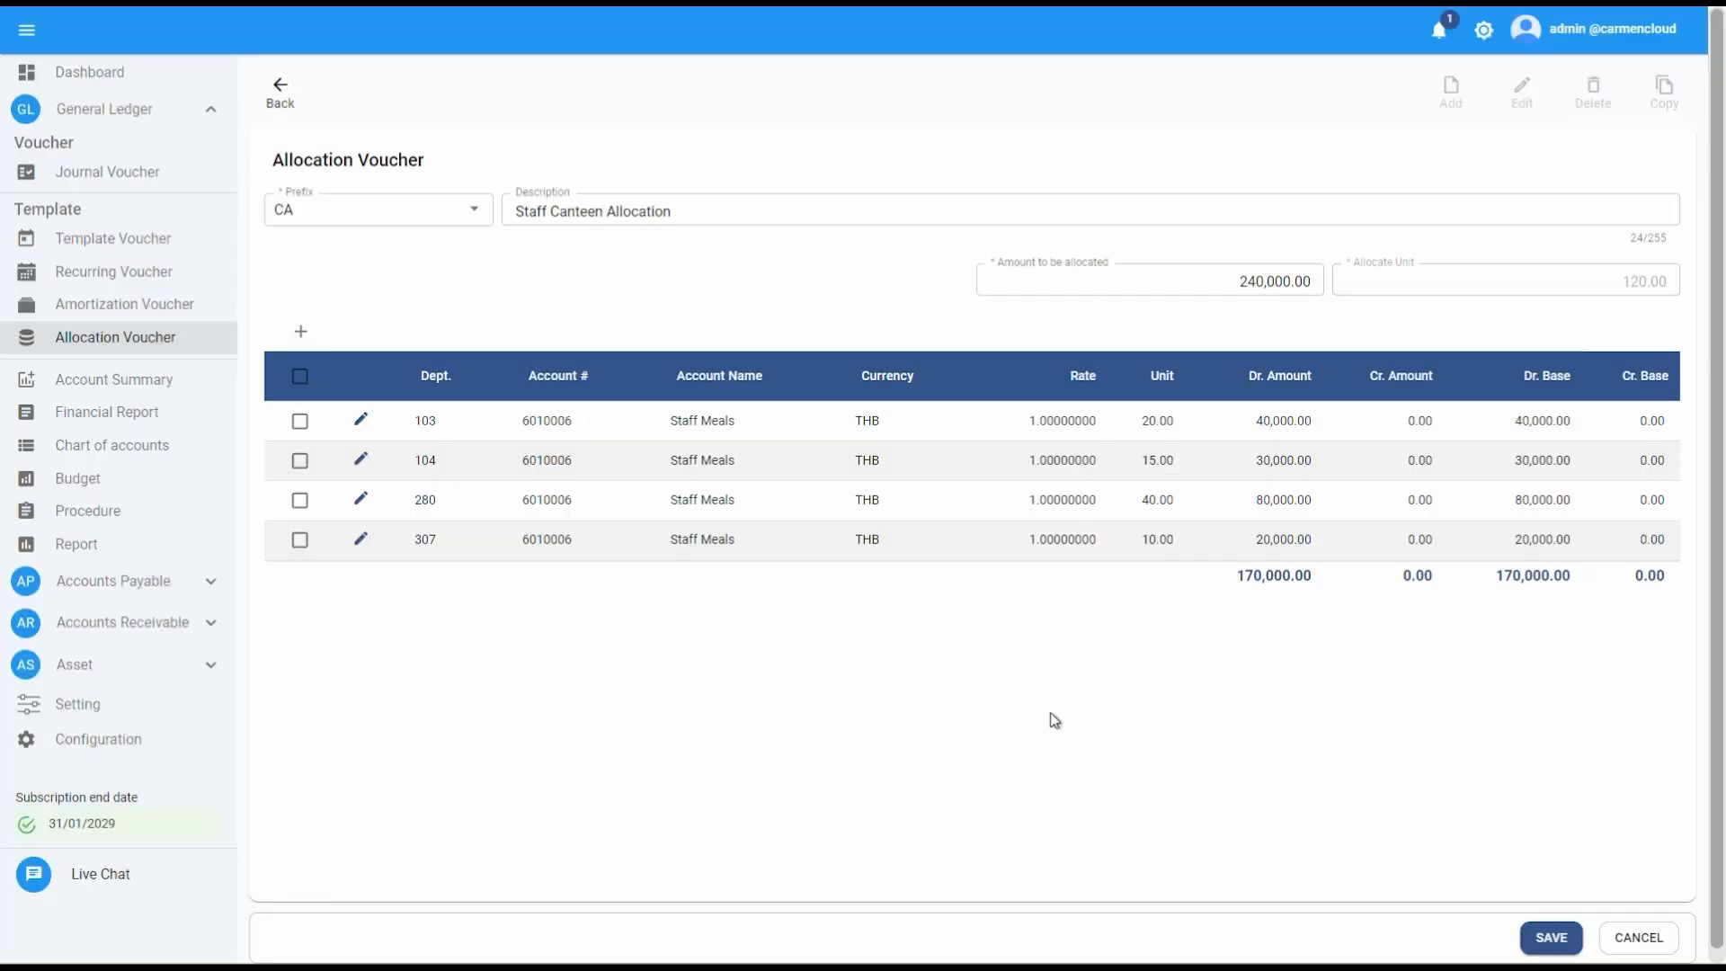
Step: Add a line for department 105 Guest Service and Bell Staff, Staff Meals account, comment "Staff Canteen Allocation", allocate unit debit 20
{"action": "left_click", "coordinate": [303, 333]}
{"action": "left_click", "coordinate": [730, 316]}
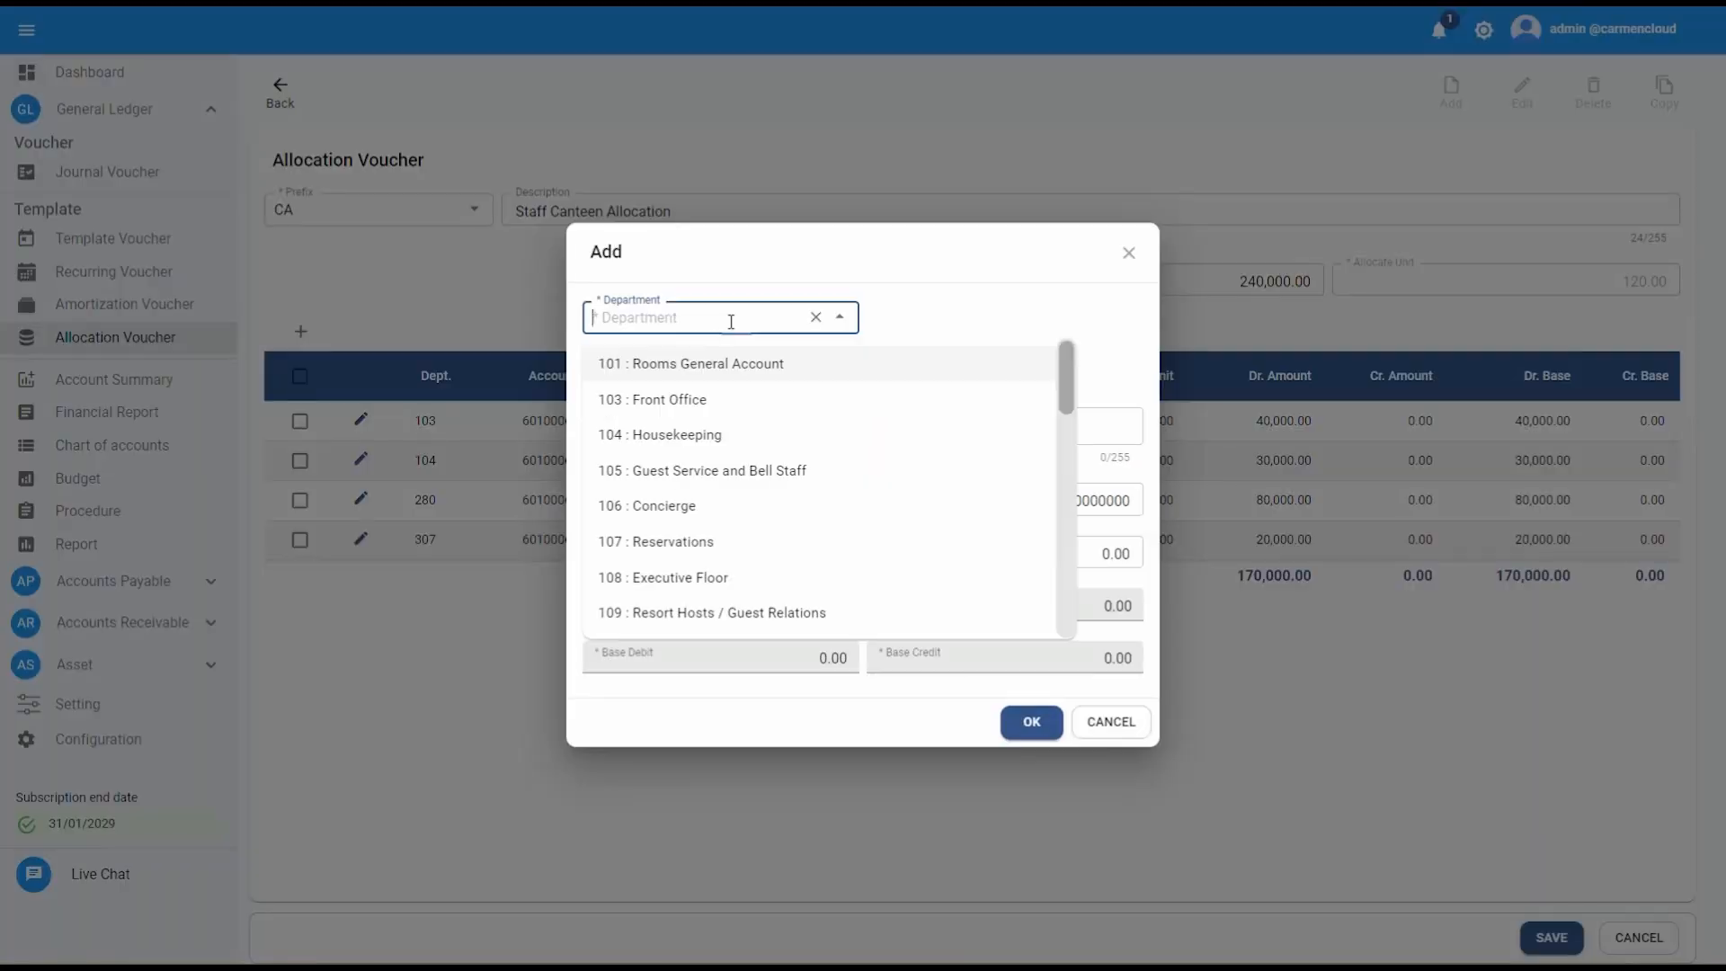
{"action": "left_click", "coordinate": [770, 474]}
{"action": "left_click", "coordinate": [680, 372]}
{"action": "type", "text": "meal"}
{"action": "left_click", "coordinate": [728, 417]}
{"action": "left_click", "coordinate": [728, 431]}
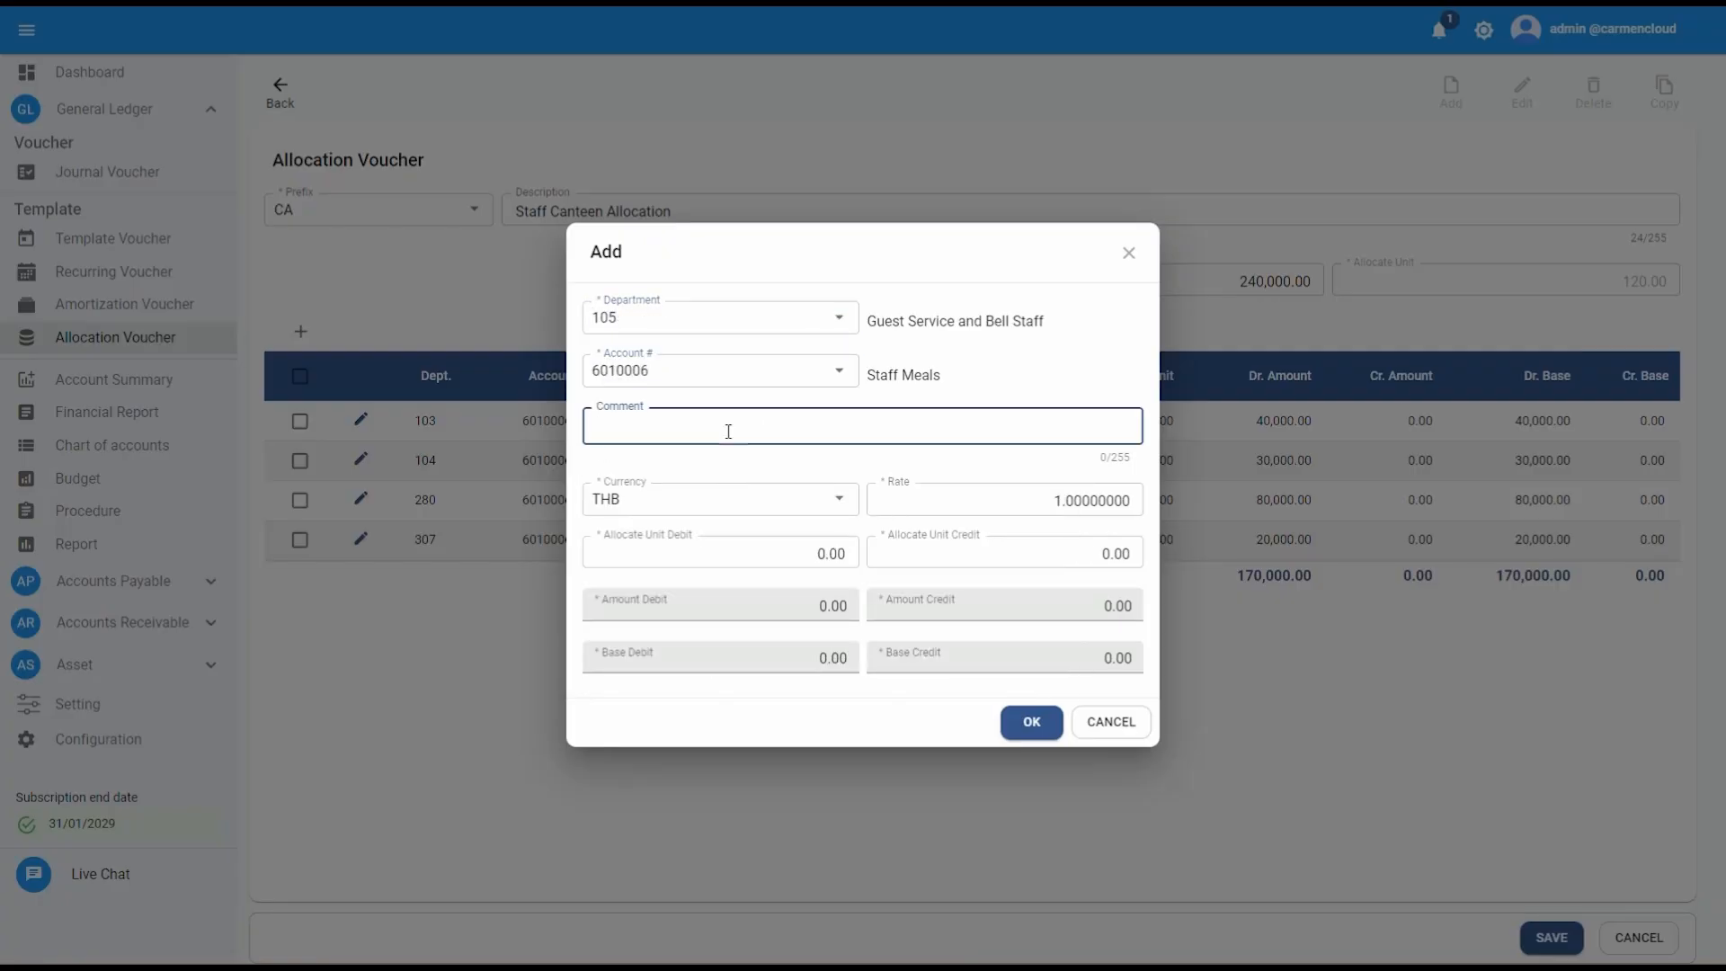
{"action": "key", "text": "ctrl+v"}
{"action": "left_click", "coordinate": [767, 547]}
{"action": "type", "text": "20"}
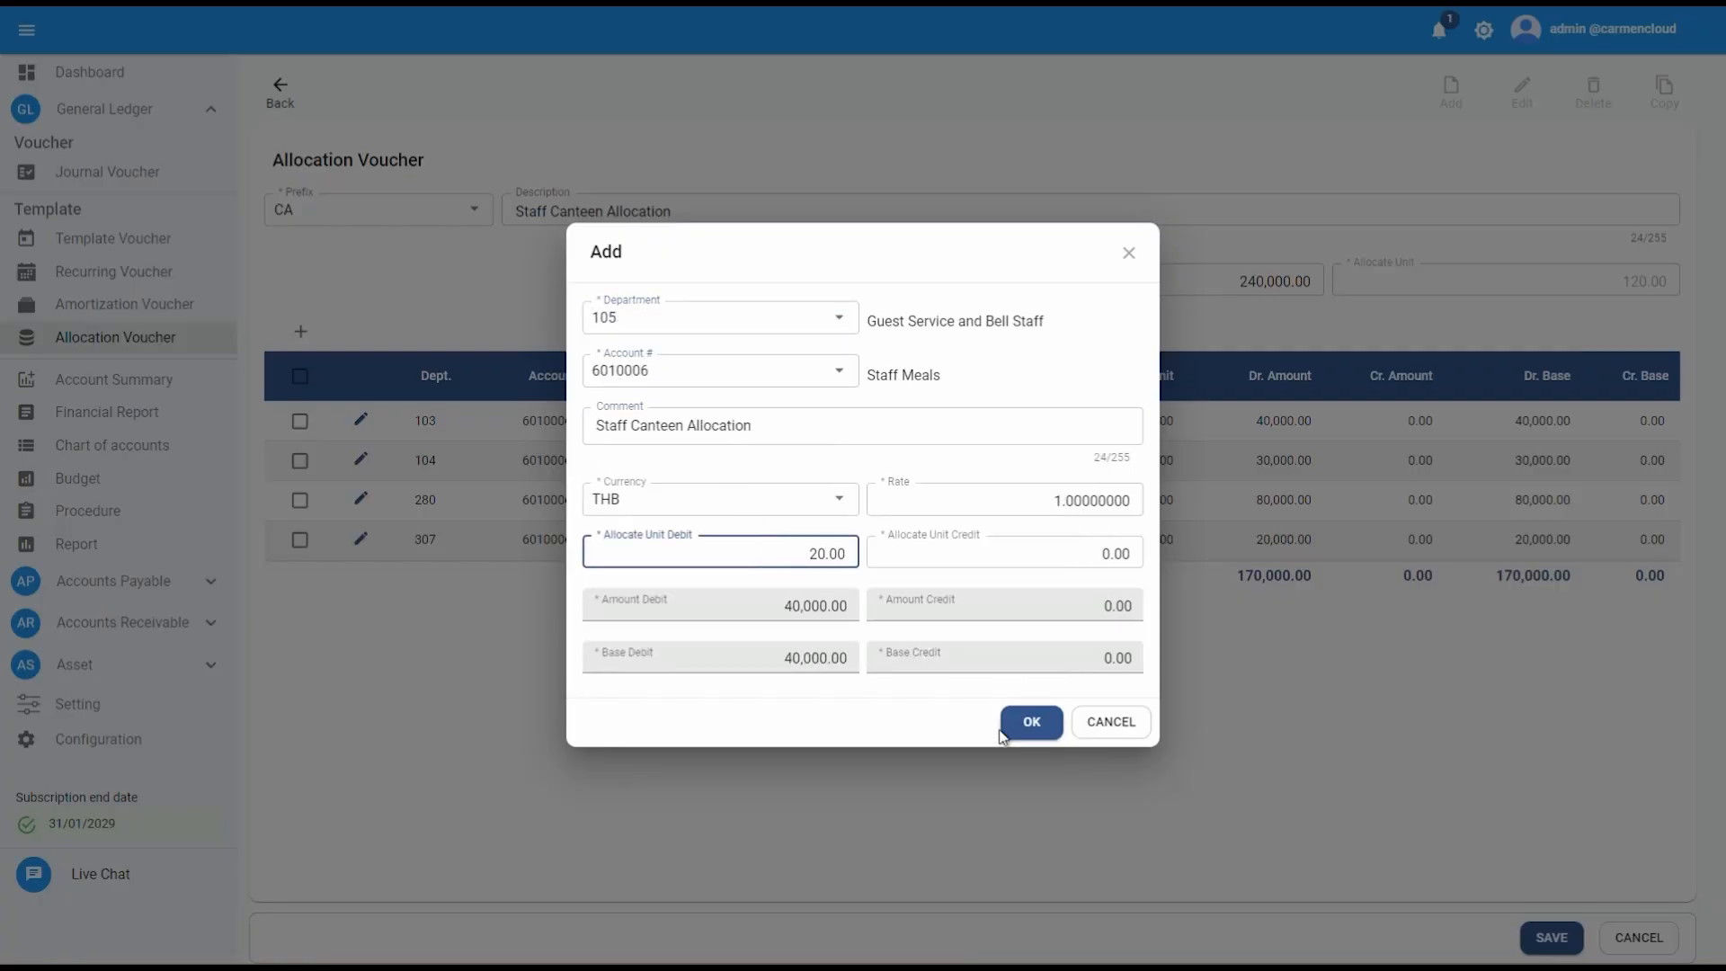
{"action": "left_click", "coordinate": [1031, 722]}
Step: Add a line for department 284 Spa, Staff Meals account, comment "Staff Canteen Allocation", with an allocate unit debit of 5
{"action": "left_click", "coordinate": [300, 332]}
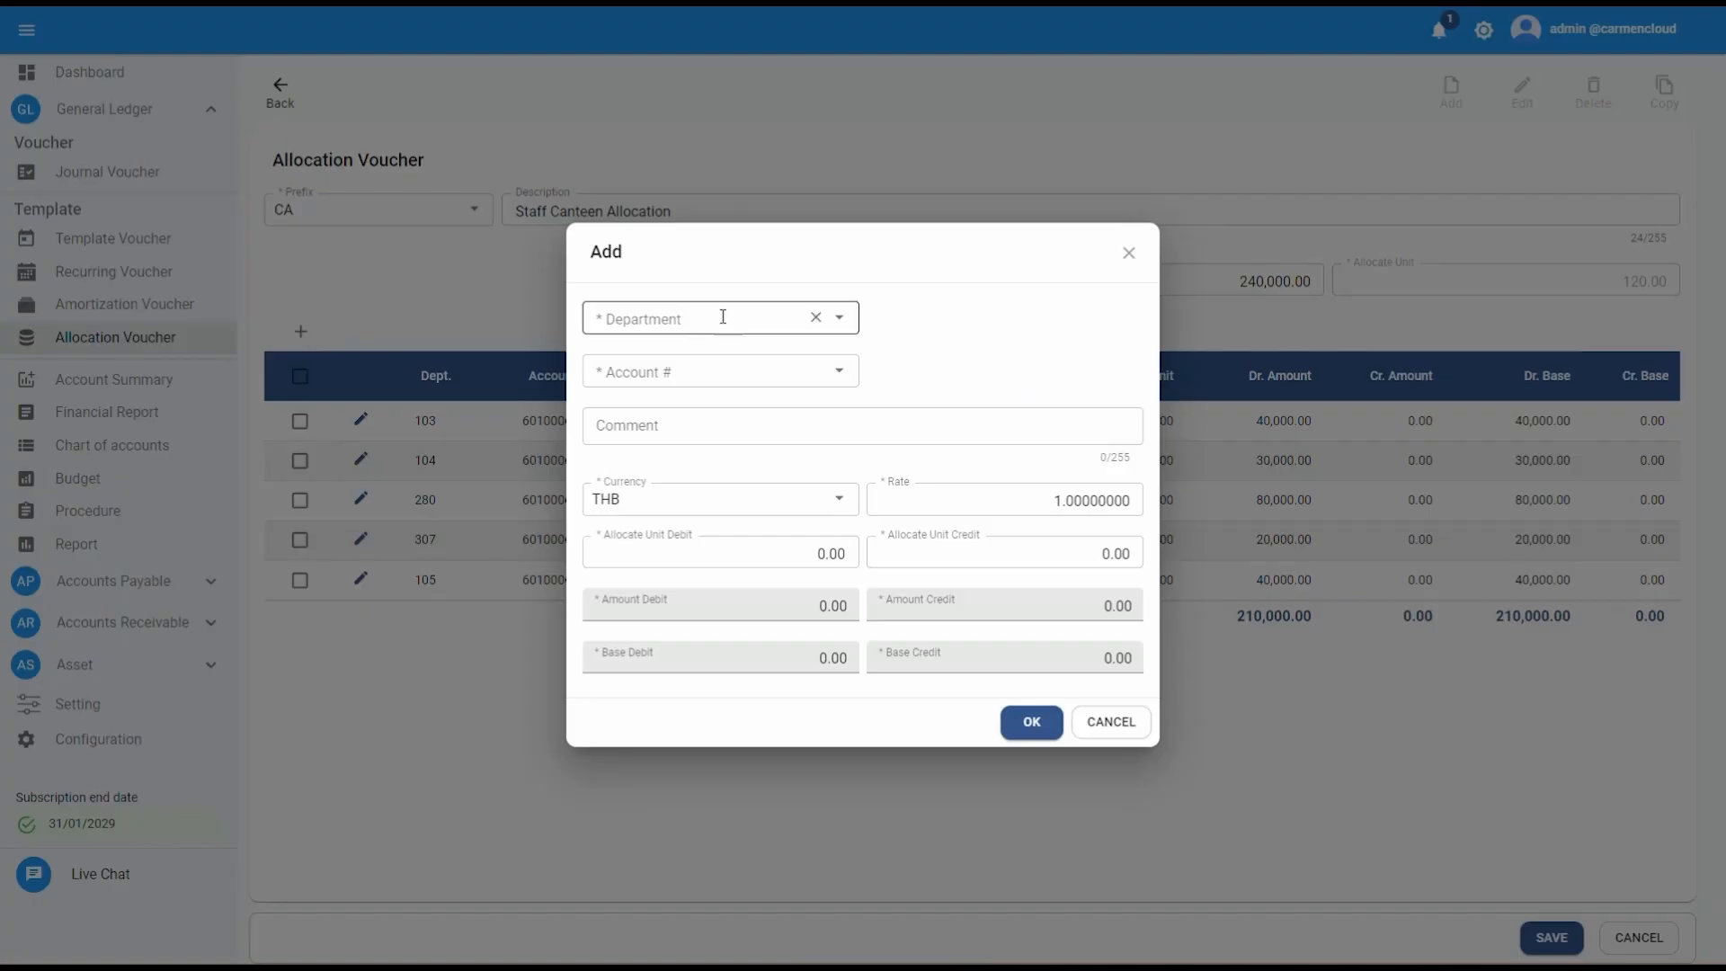
{"action": "left_click", "coordinate": [721, 320]}
{"action": "scroll", "coordinate": [809, 485], "scroll_direction": "down", "scroll_amount": 10}
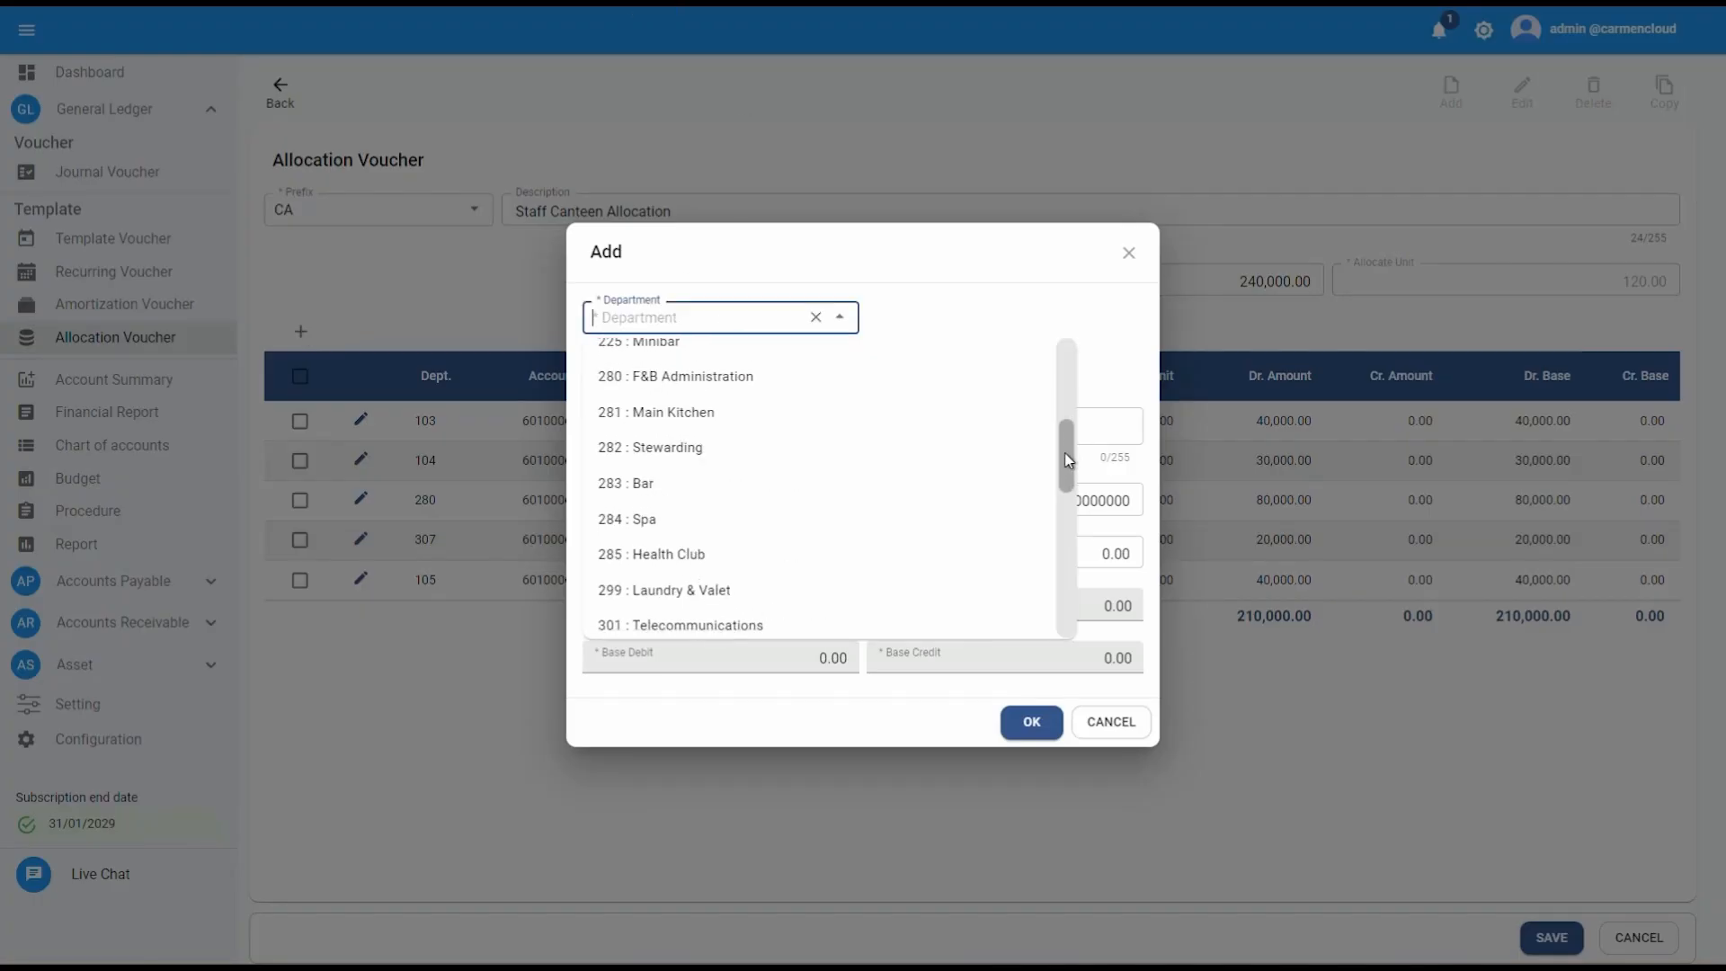
{"action": "left_click", "coordinate": [705, 489]}
{"action": "left_click", "coordinate": [698, 372]}
{"action": "type", "text": "meal"}
{"action": "left_click", "coordinate": [705, 415]}
{"action": "left_click", "coordinate": [729, 426]}
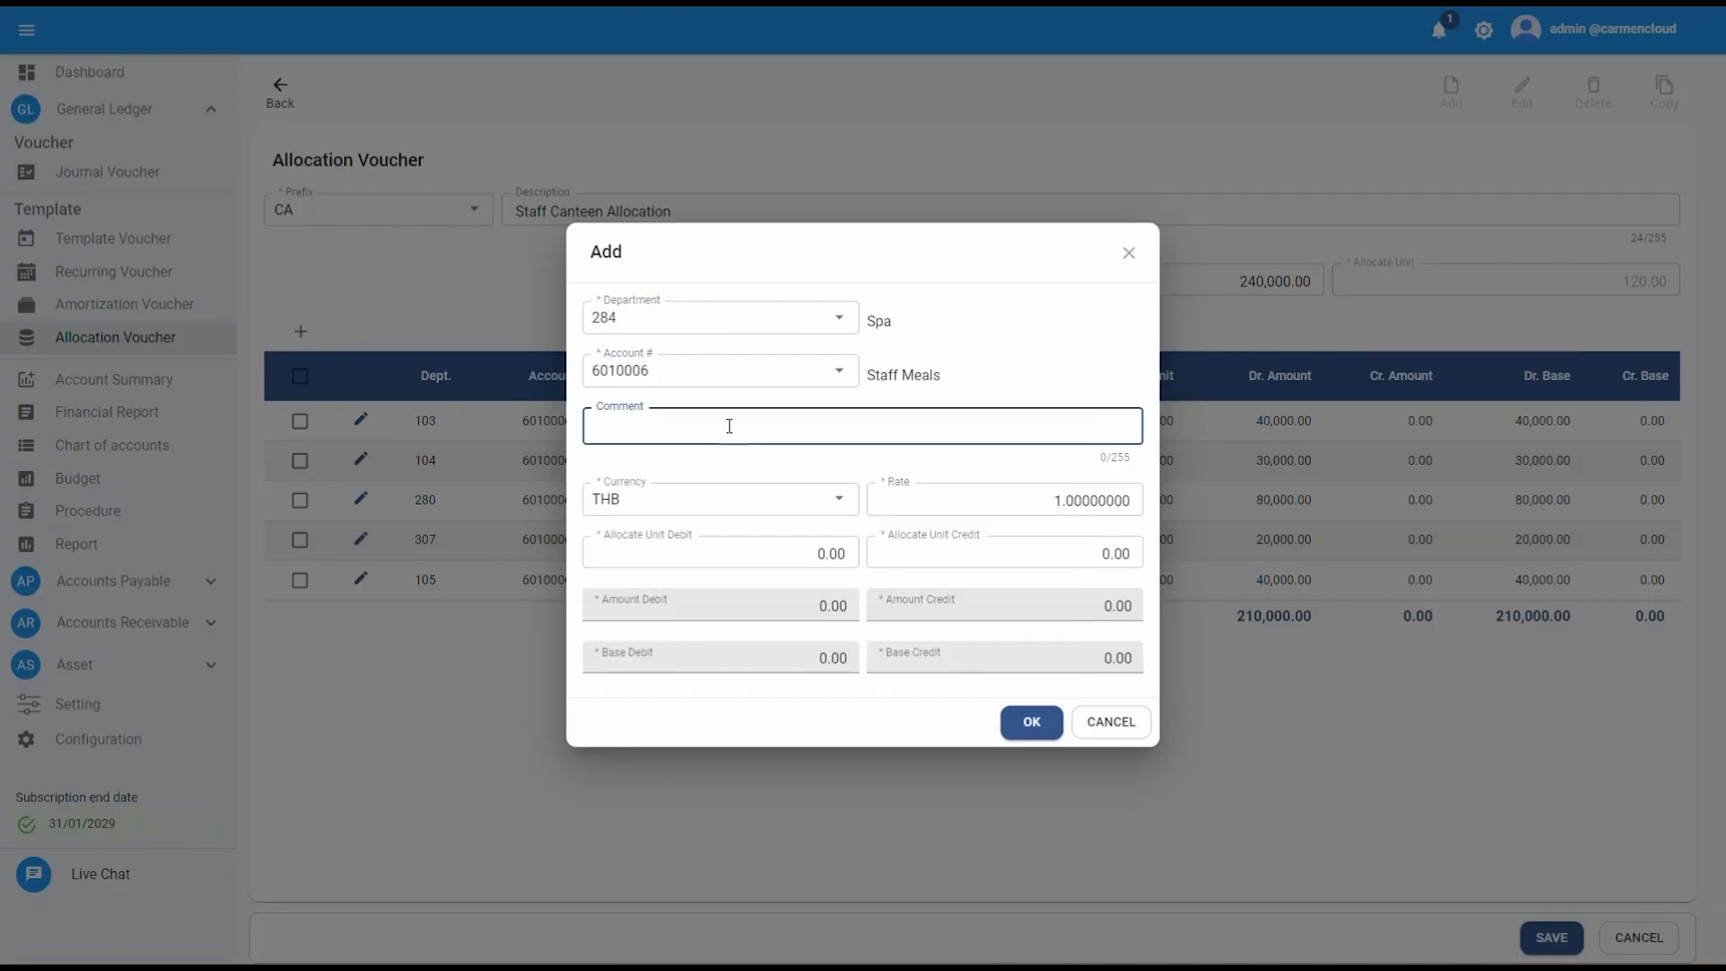
{"action": "type", "text": "Staff Canteen Allocation"}
{"action": "left_click", "coordinate": [764, 553]}
{"action": "type", "text": "5"}
{"action": "left_click", "coordinate": [1032, 722]}
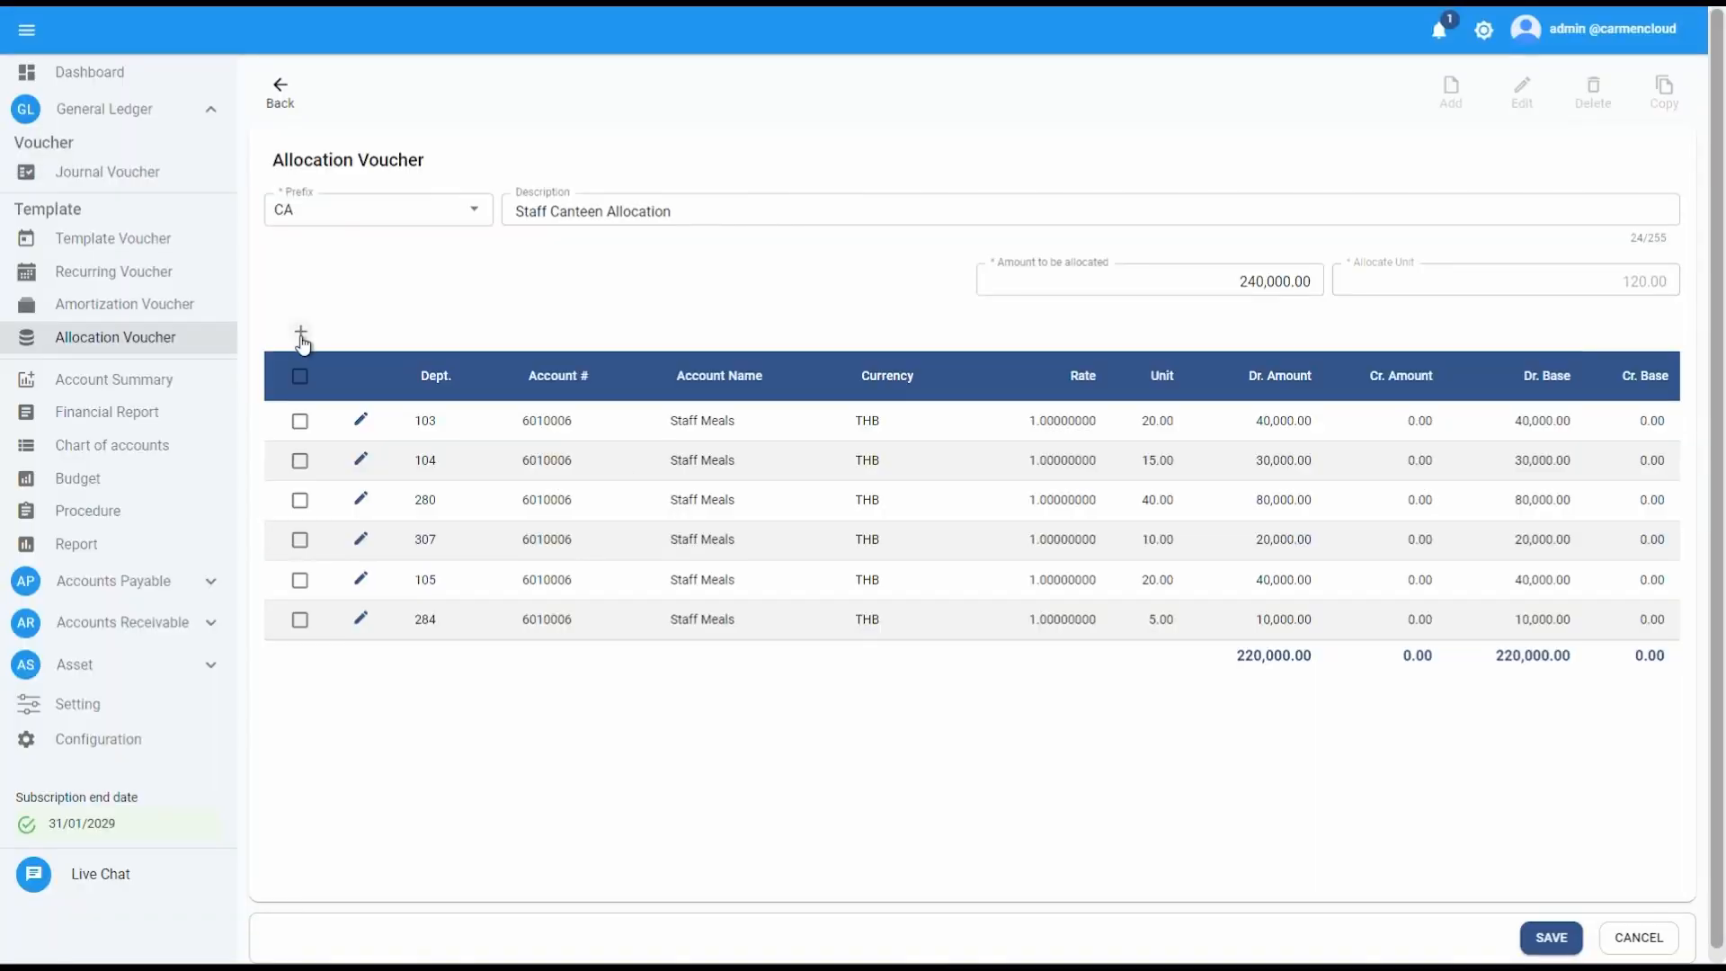
Step: Add a line for department 532 S&M-Others, Staff Meals account, comment "Staff Canteen Allocation", with an allocate unit debit of 10
{"action": "left_click", "coordinate": [300, 331]}
{"action": "left_click", "coordinate": [713, 320]}
{"action": "left_click_drag", "start_coordinate": [1065, 364], "coordinate": [1065, 539]}
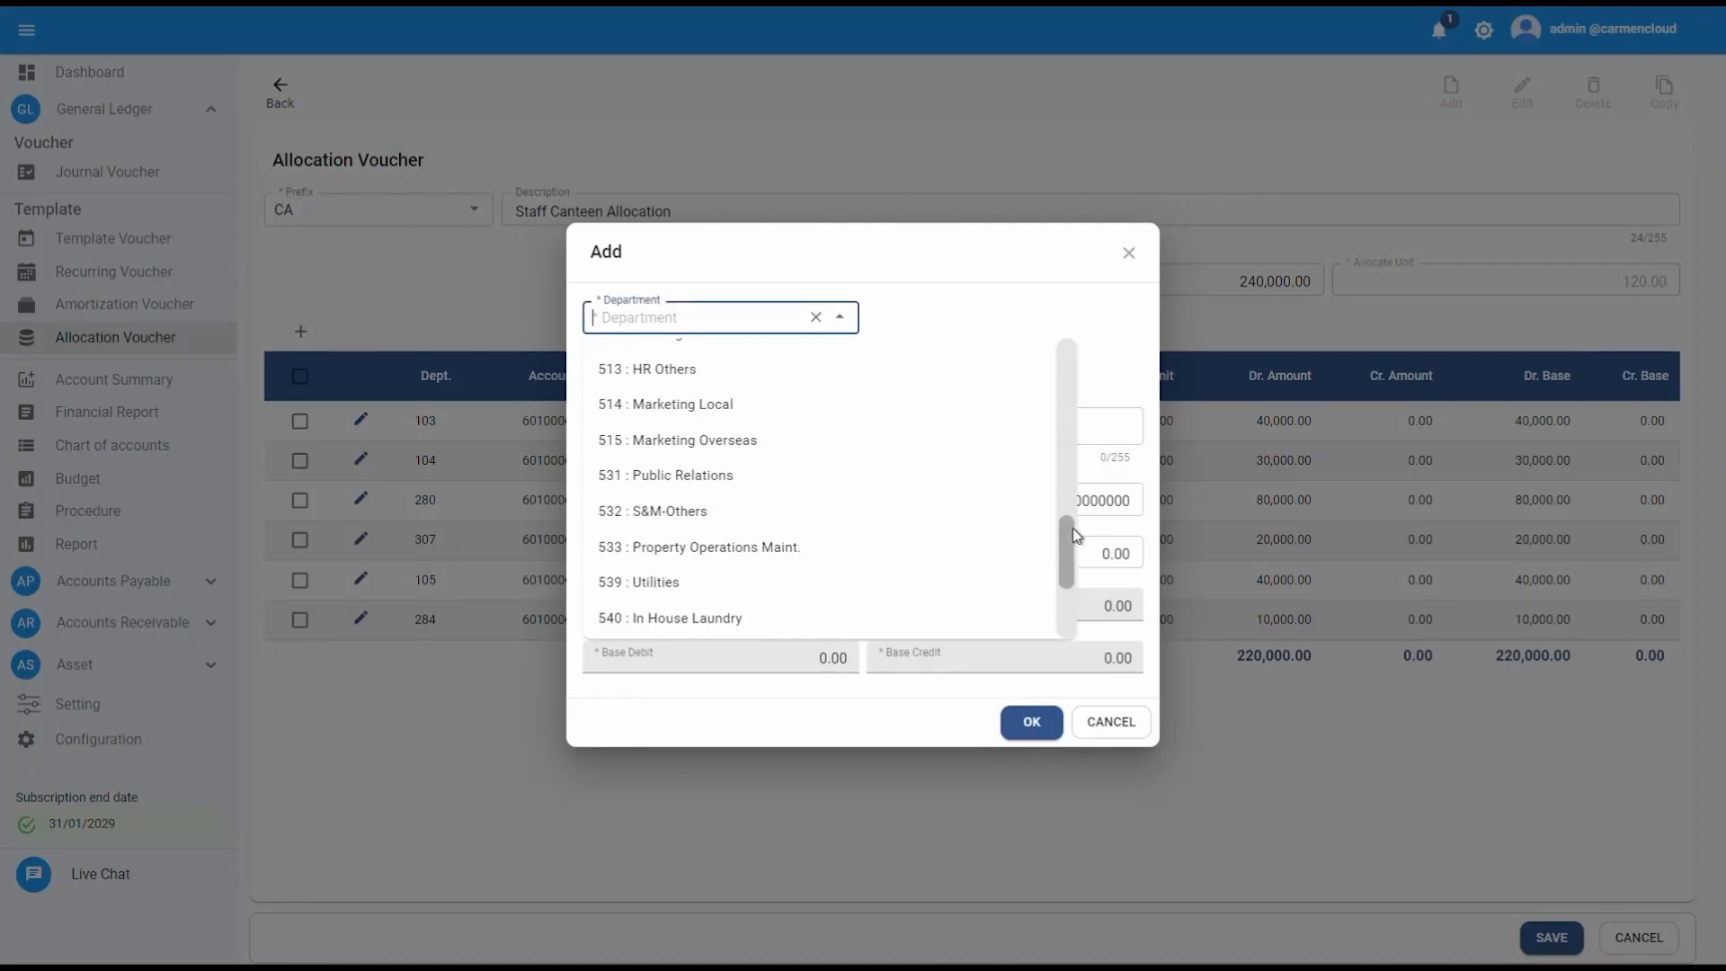
{"action": "left_click", "coordinate": [790, 504]}
{"action": "left_click", "coordinate": [717, 367]}
{"action": "type", "text": "meal"}
{"action": "left_click", "coordinate": [705, 417]}
{"action": "left_click", "coordinate": [675, 424]}
{"action": "type", "text": "Staff Canteen Allocation"}
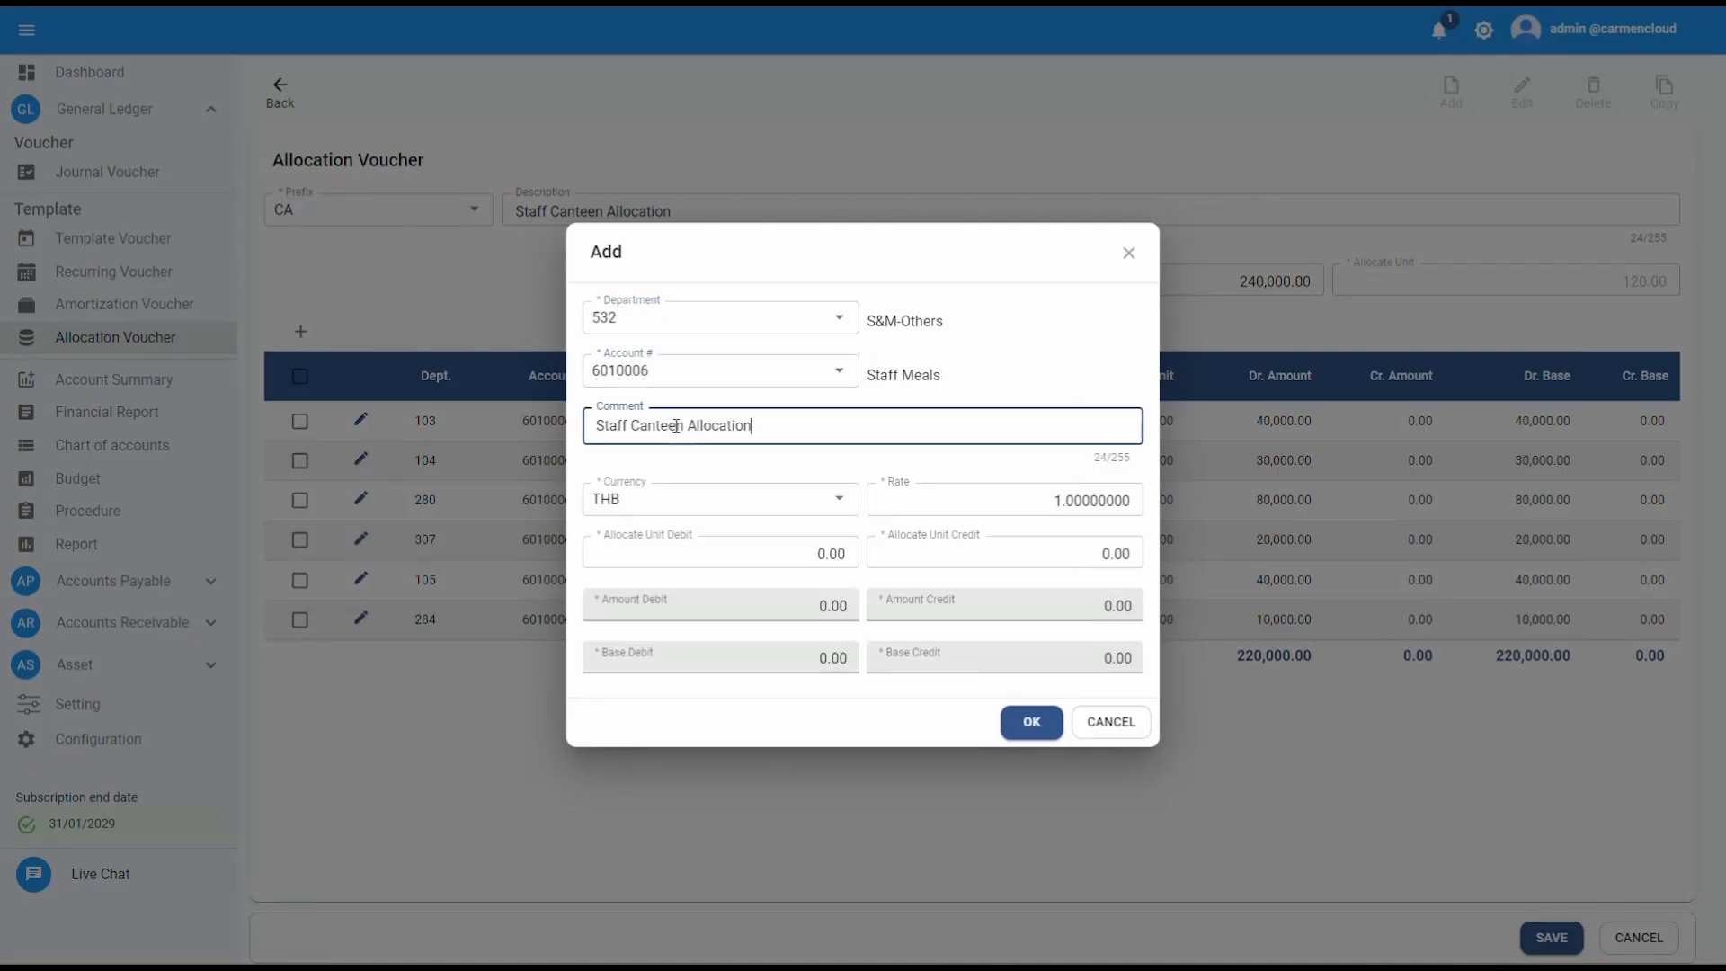
{"action": "left_click", "coordinate": [764, 552]}
{"action": "type", "text": "10"}
{"action": "left_click", "coordinate": [1025, 721]}
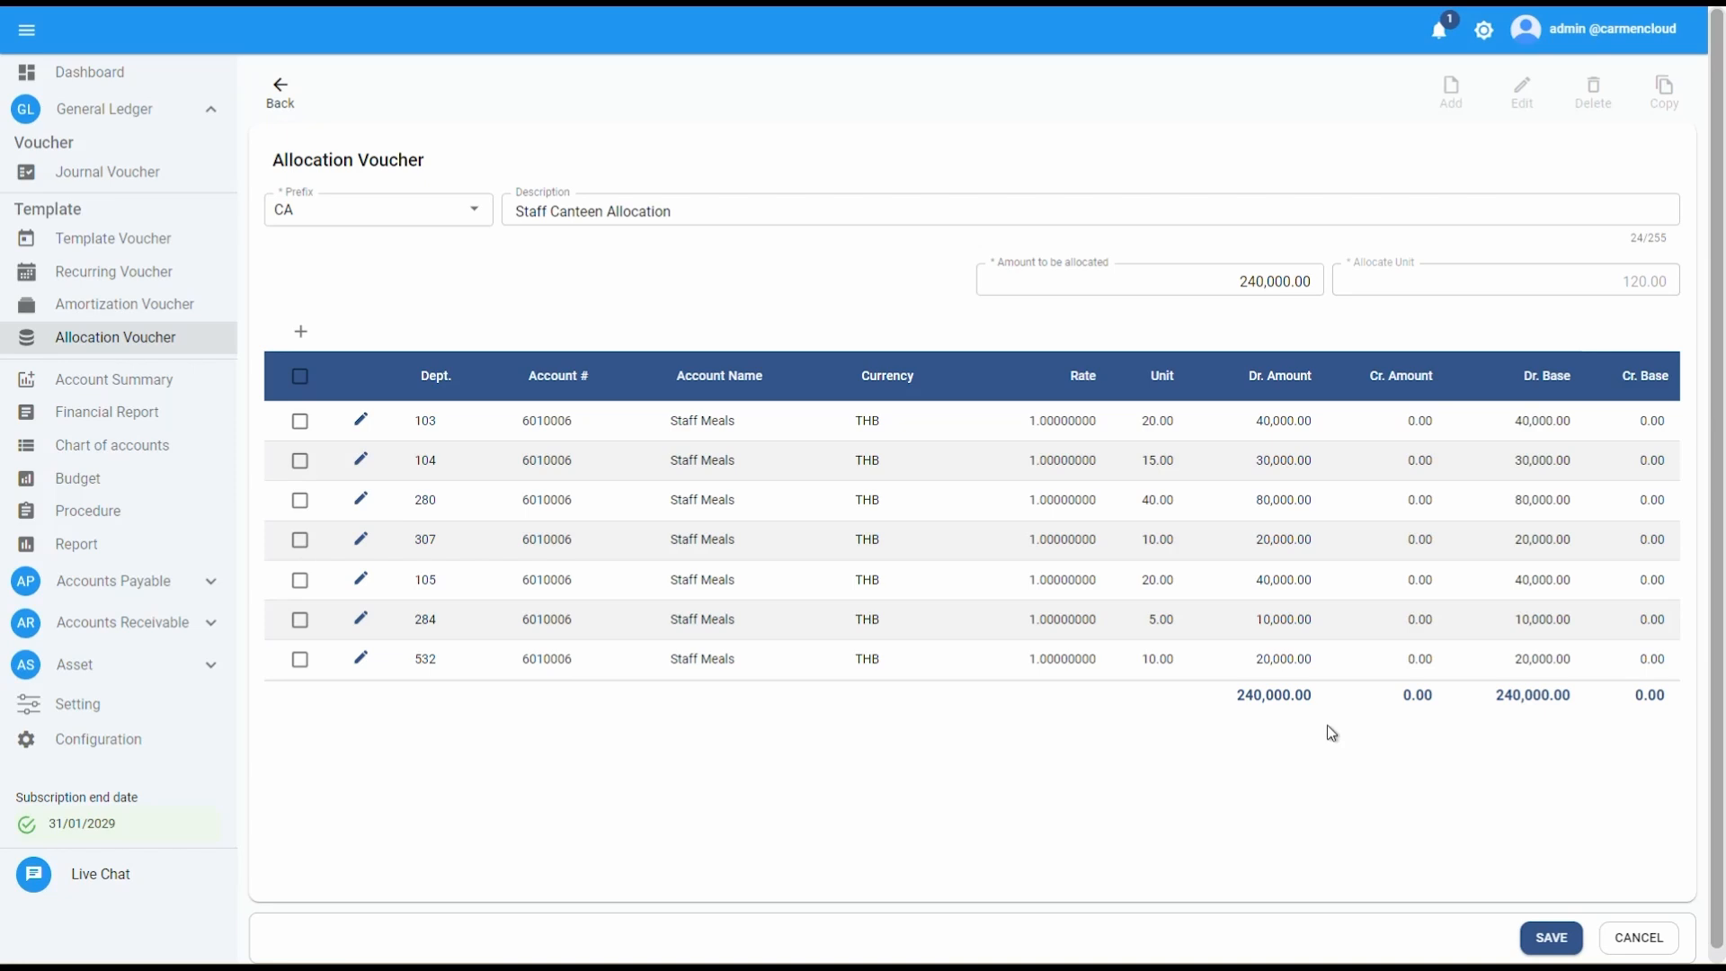
Step: Add a line for department GEN Non operating, Staff Meals account, comment "Staff Canteen Allocation", allocate unit credit 120, and save the allocation voucher
{"action": "left_click", "coordinate": [301, 330]}
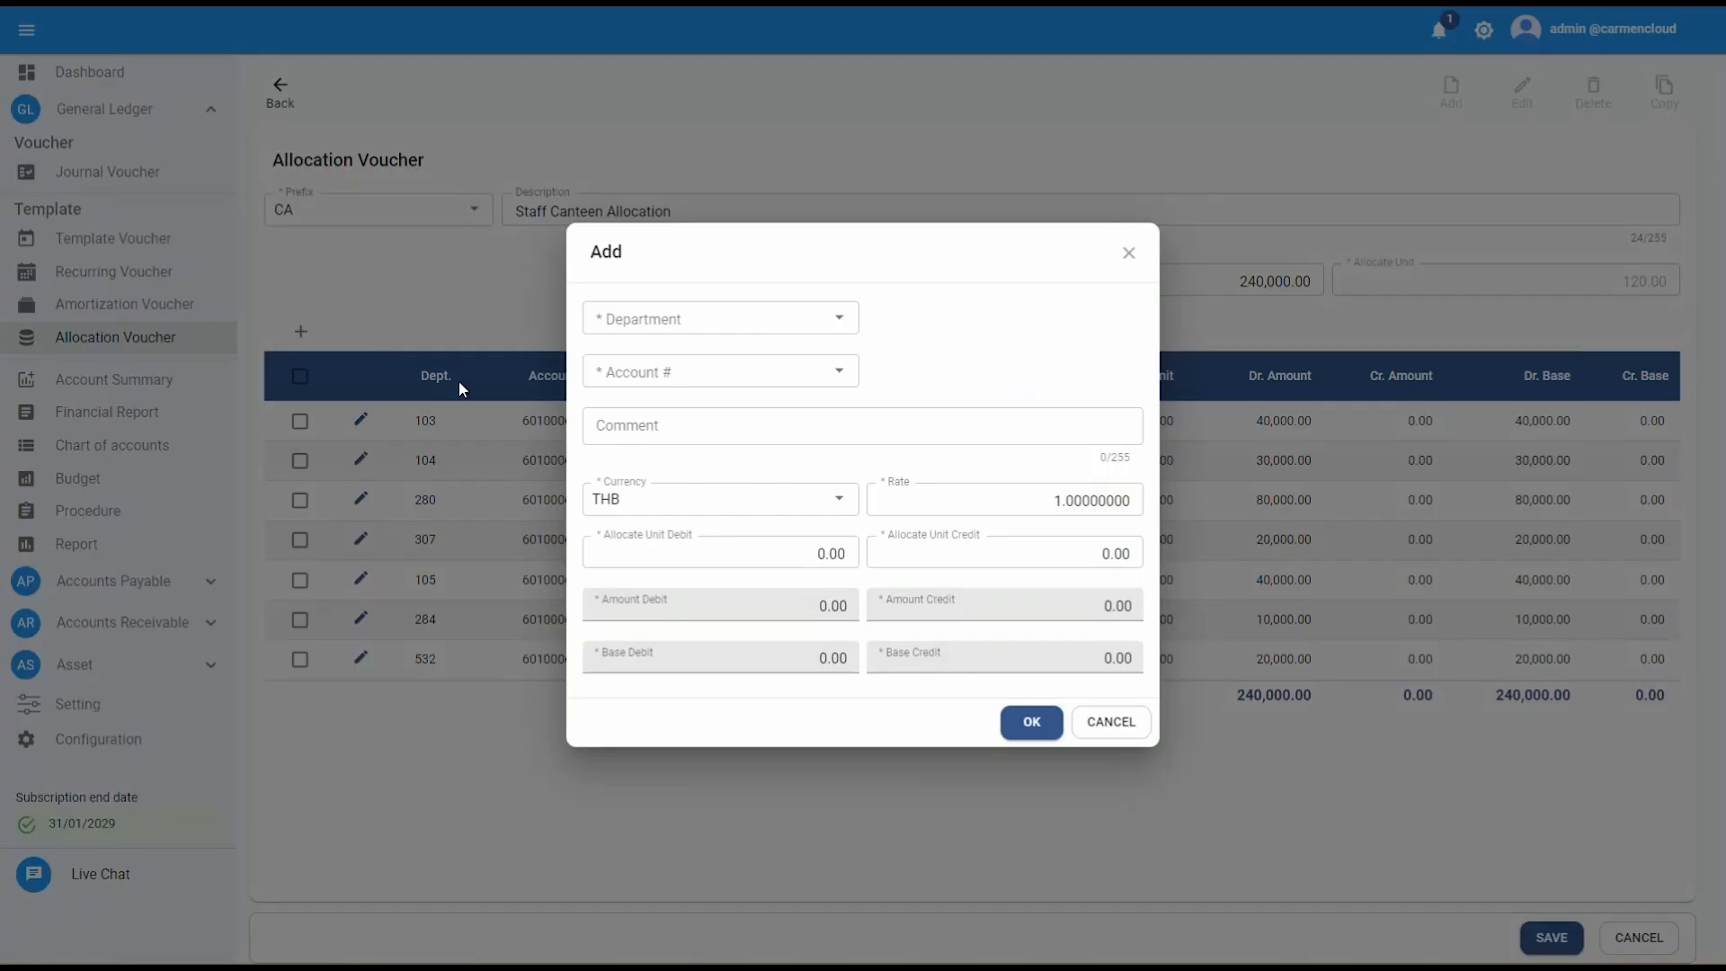
{"action": "left_click", "coordinate": [684, 326]}
{"action": "type", "text": "gen"}
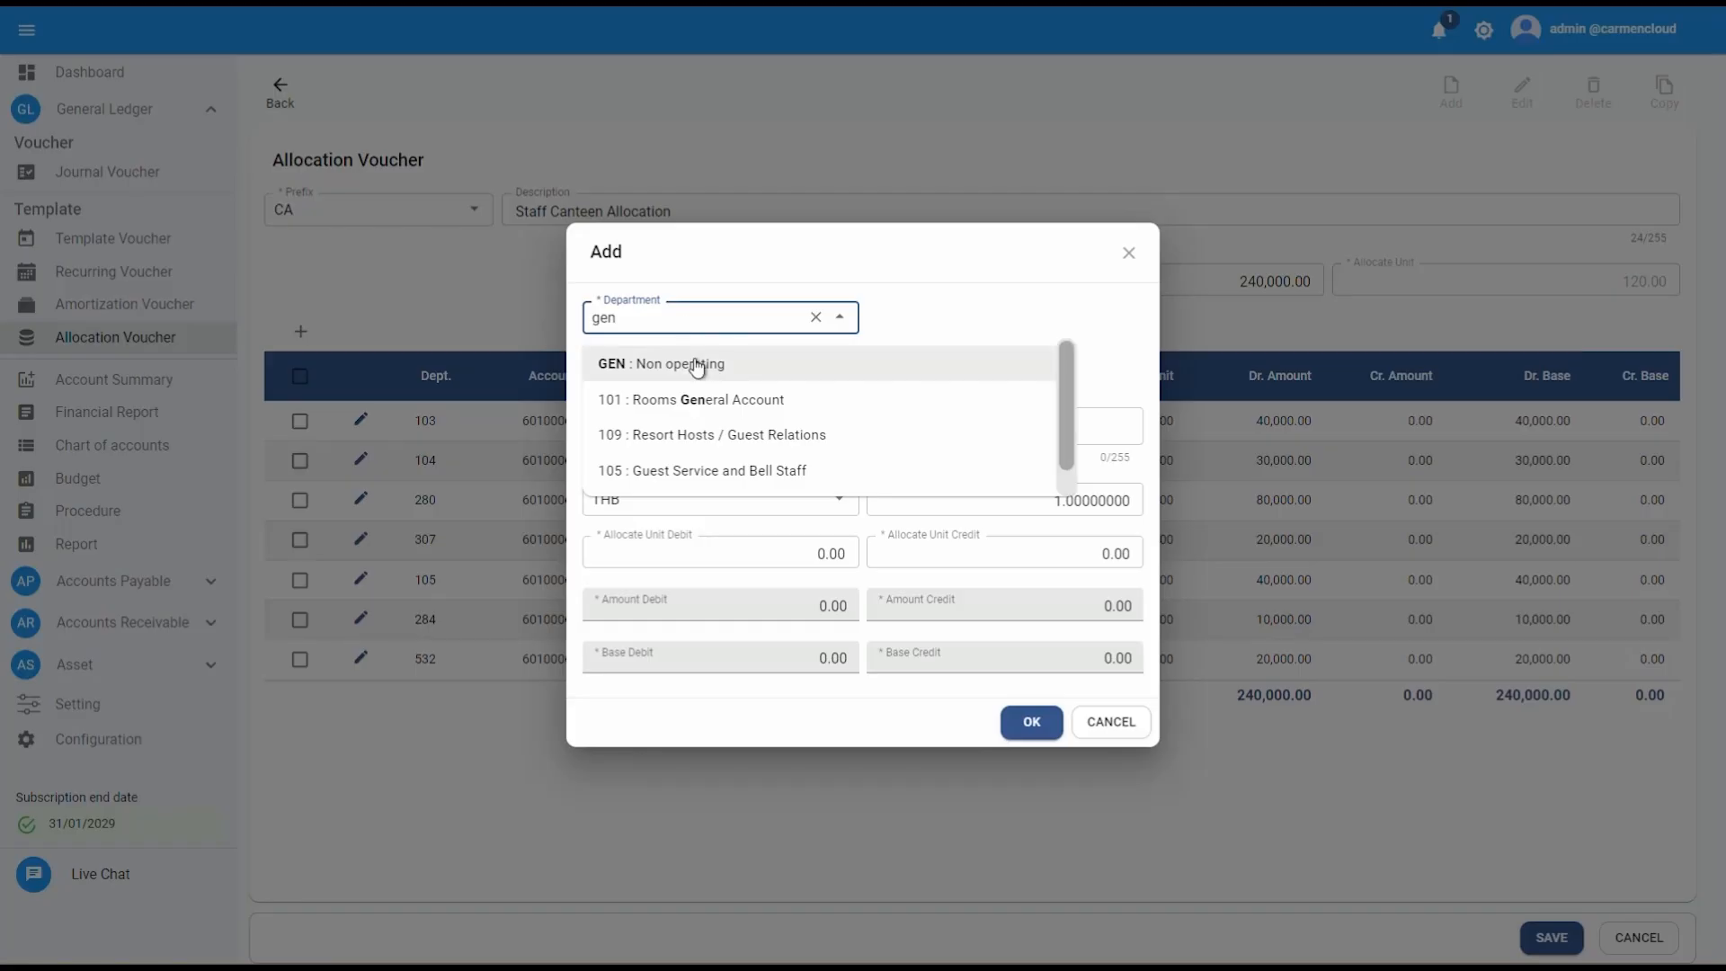
{"action": "left_click", "coordinate": [697, 364]}
{"action": "left_click", "coordinate": [695, 370]}
{"action": "type", "text": "meal"}
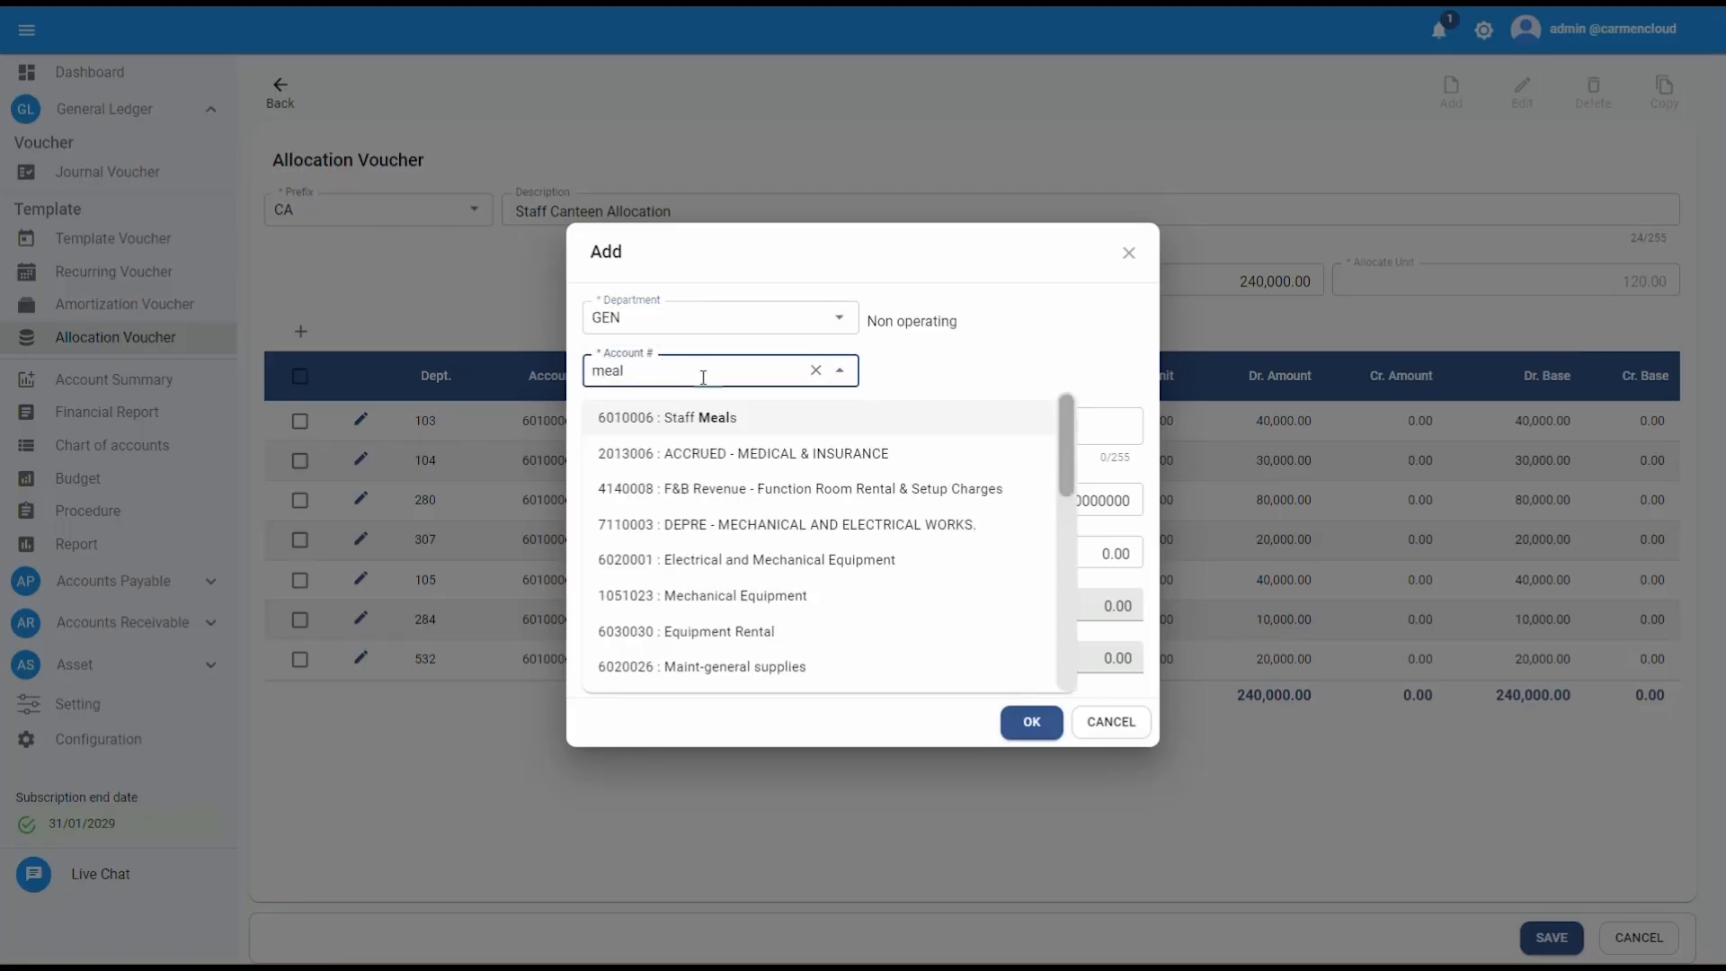
{"action": "left_click", "coordinate": [803, 423]}
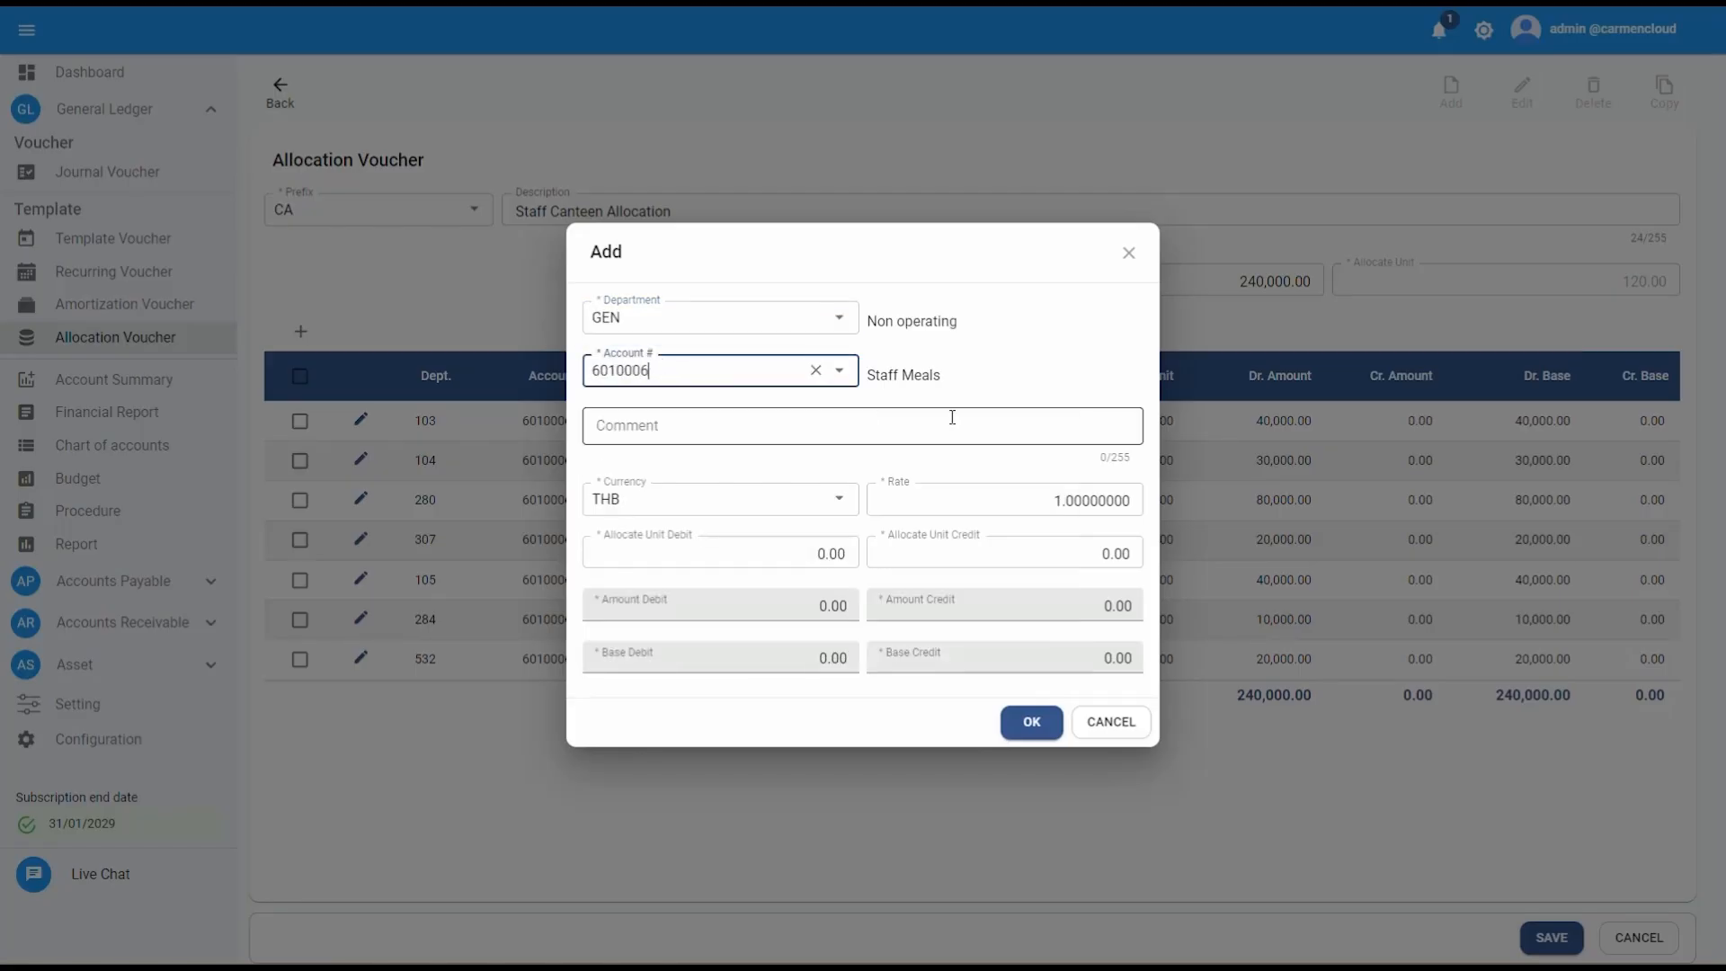
{"action": "left_click", "coordinate": [892, 420]}
{"action": "type", "text": "Staff Canteen Allocation"}
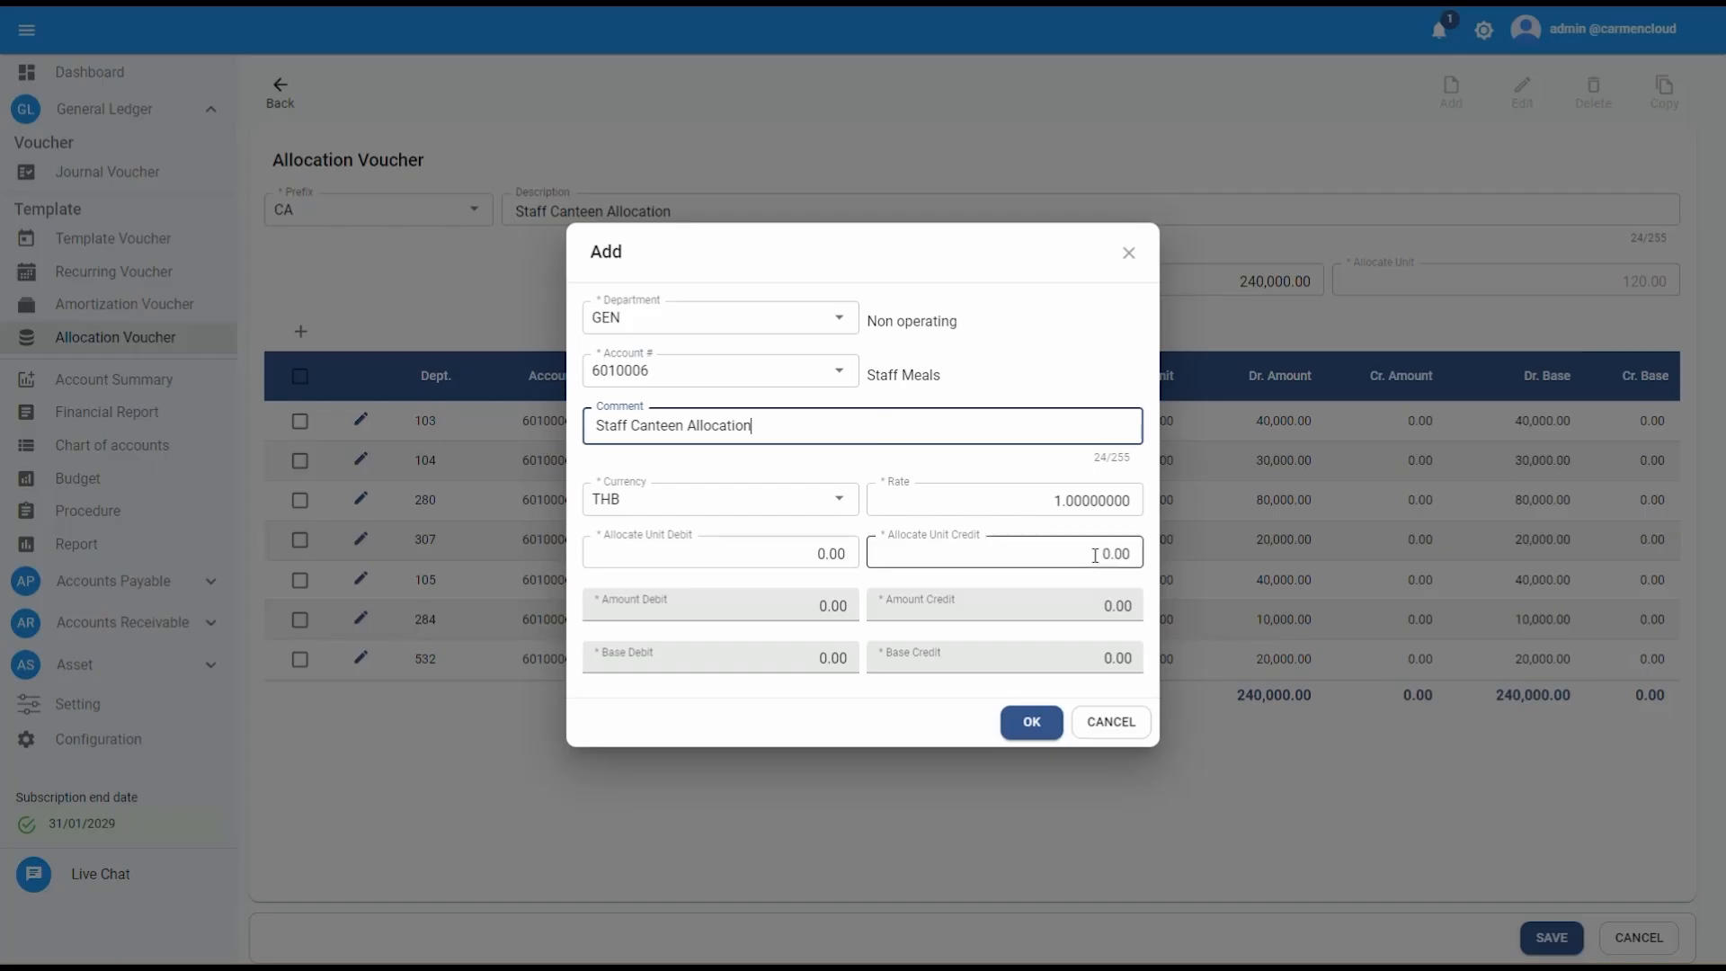
{"action": "left_click", "coordinate": [1051, 554]}
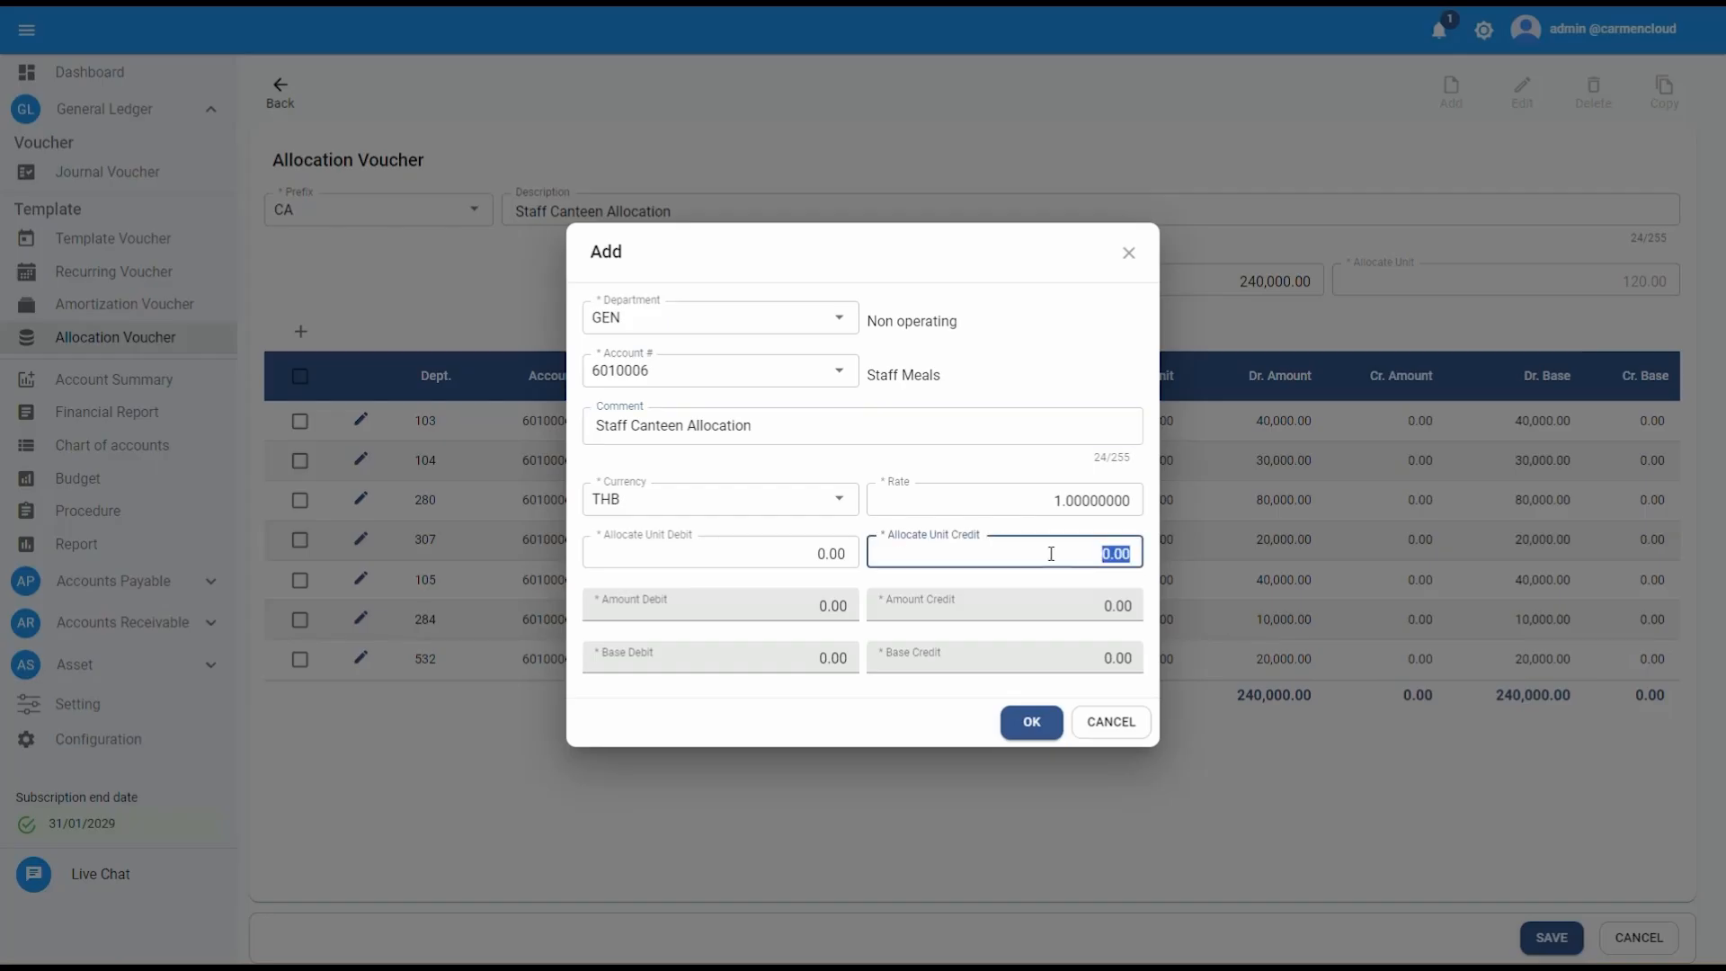
{"action": "type", "text": "120"}
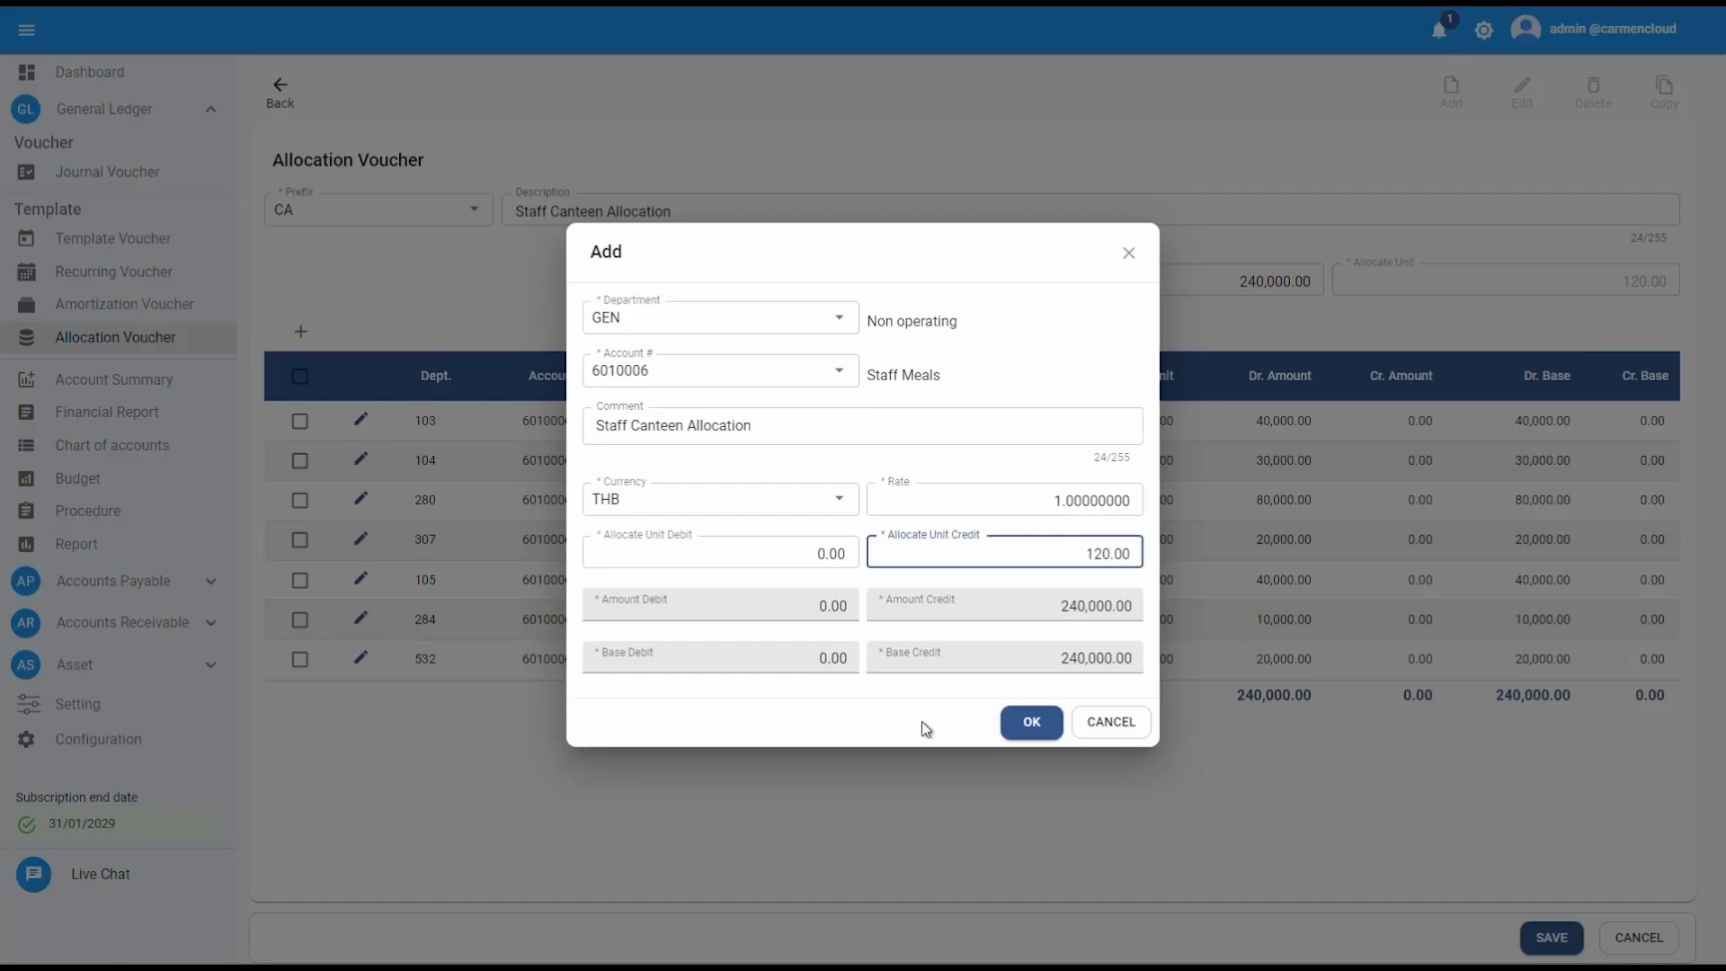
{"action": "left_click", "coordinate": [1032, 722]}
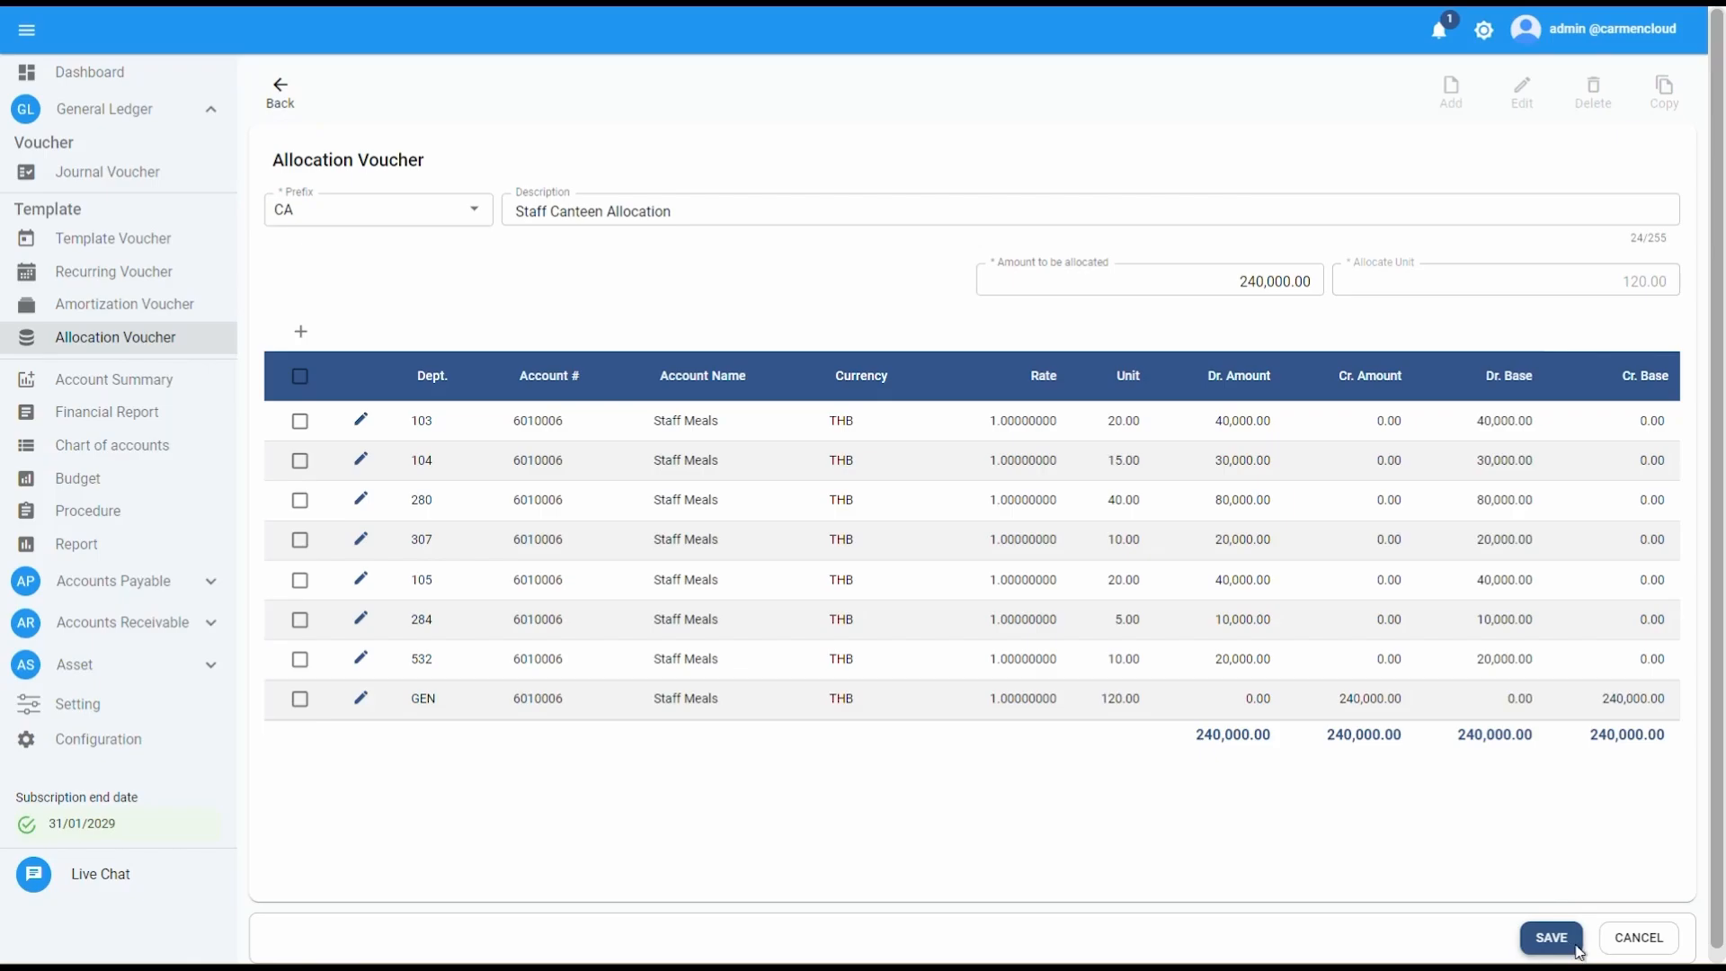
{"action": "left_click", "coordinate": [1553, 938]}
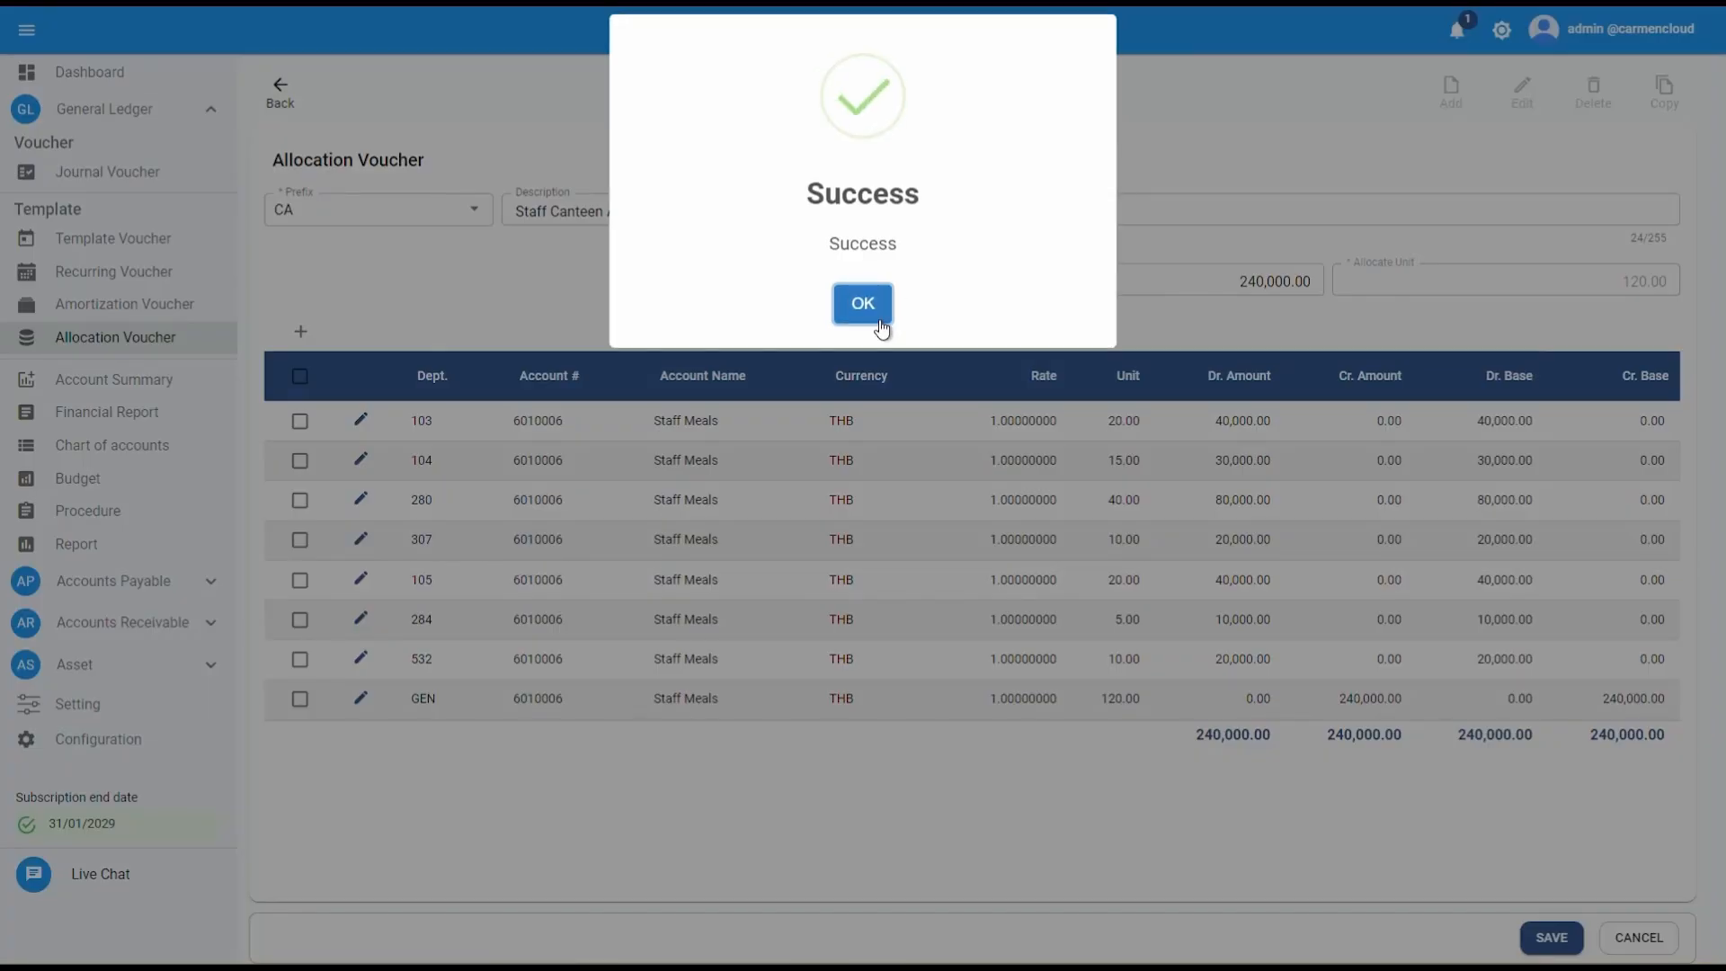
{"action": "left_click", "coordinate": [864, 305]}
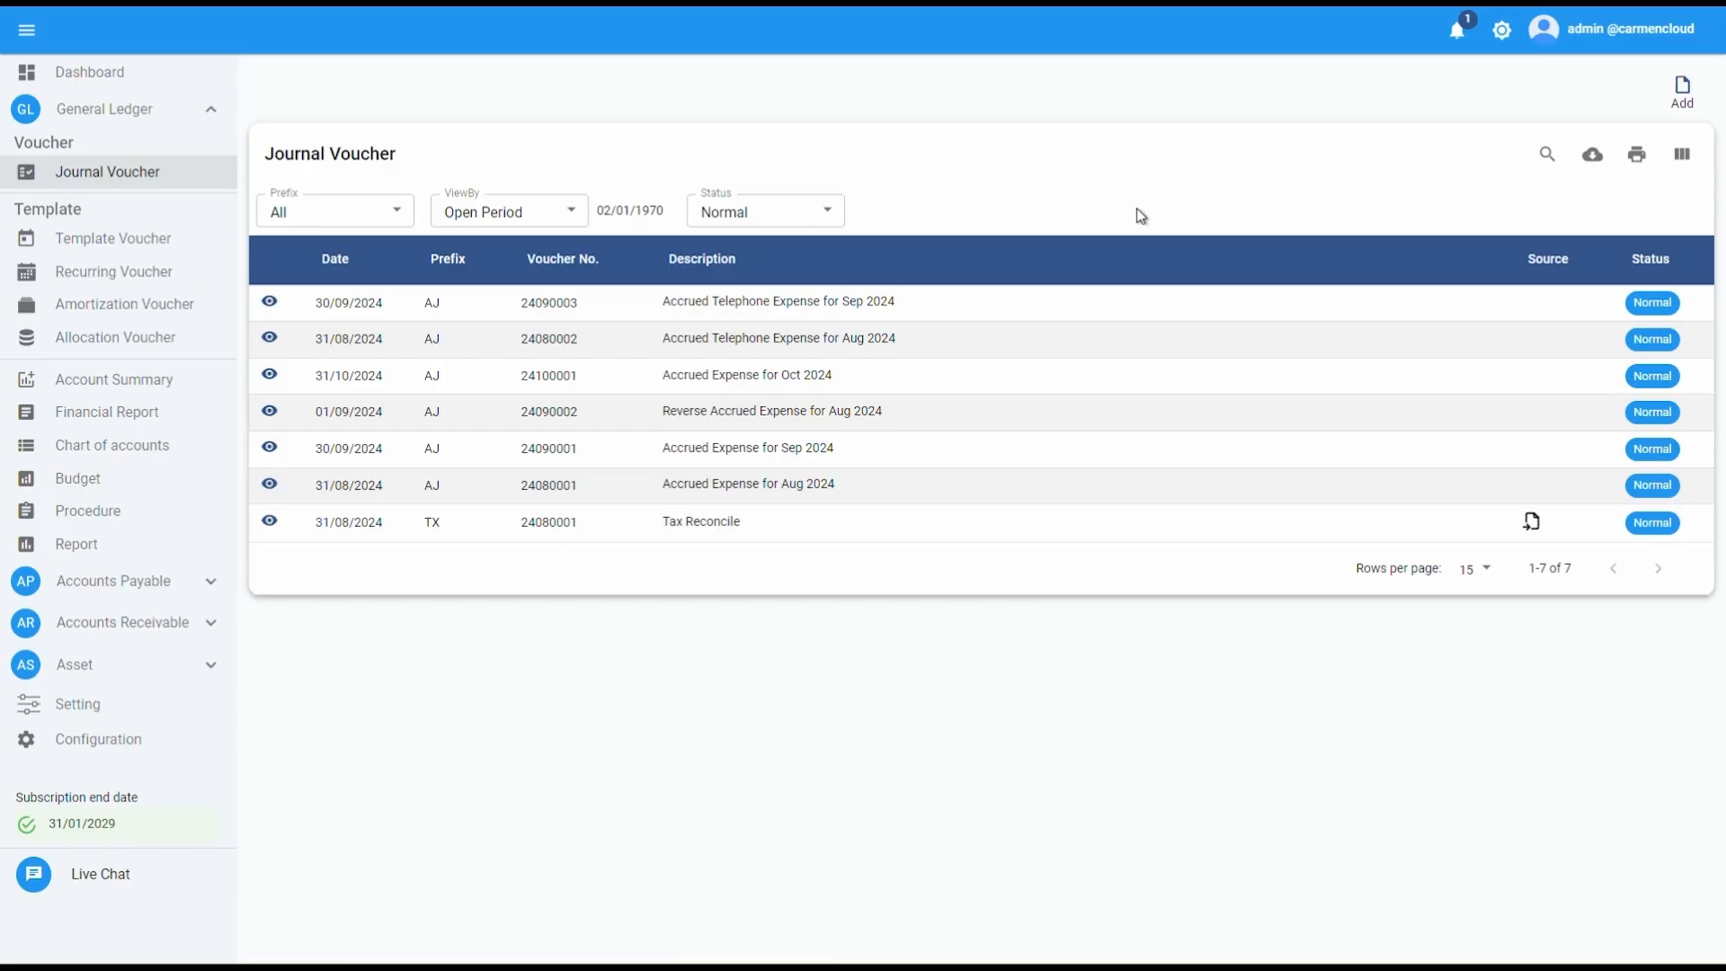
Step: Start a new journal voucher with the prefix CA : Cost Allocation
{"action": "left_click", "coordinate": [1705, 110]}
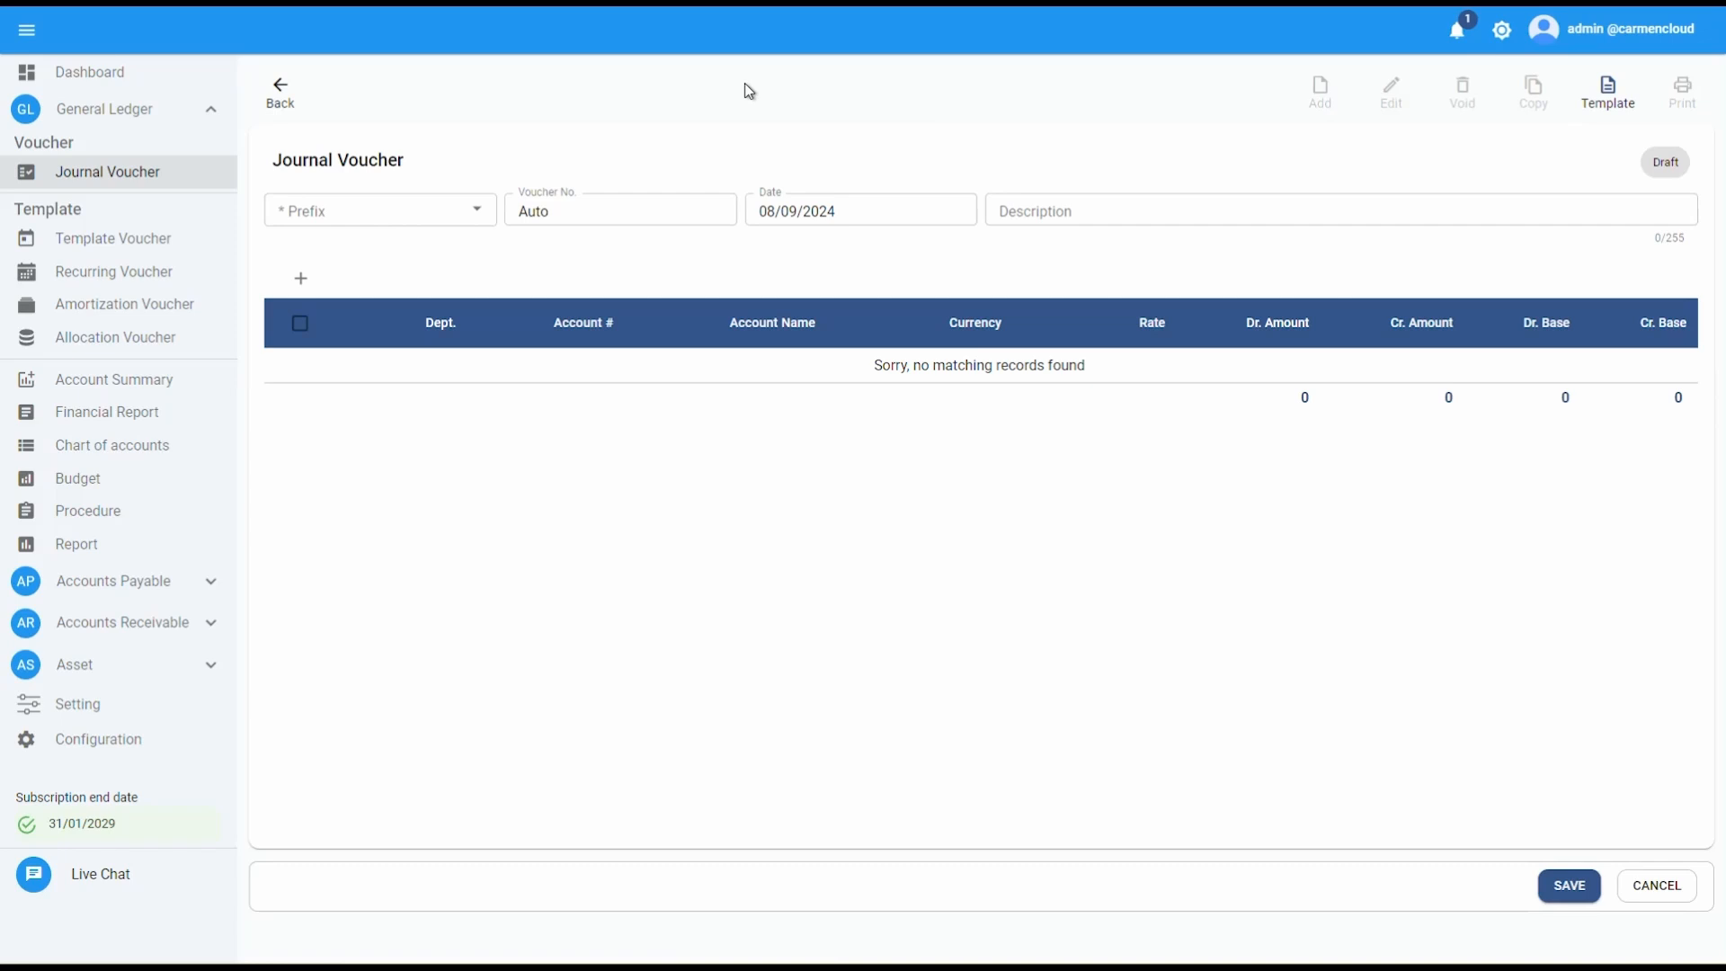
{"action": "left_click", "coordinate": [393, 212]}
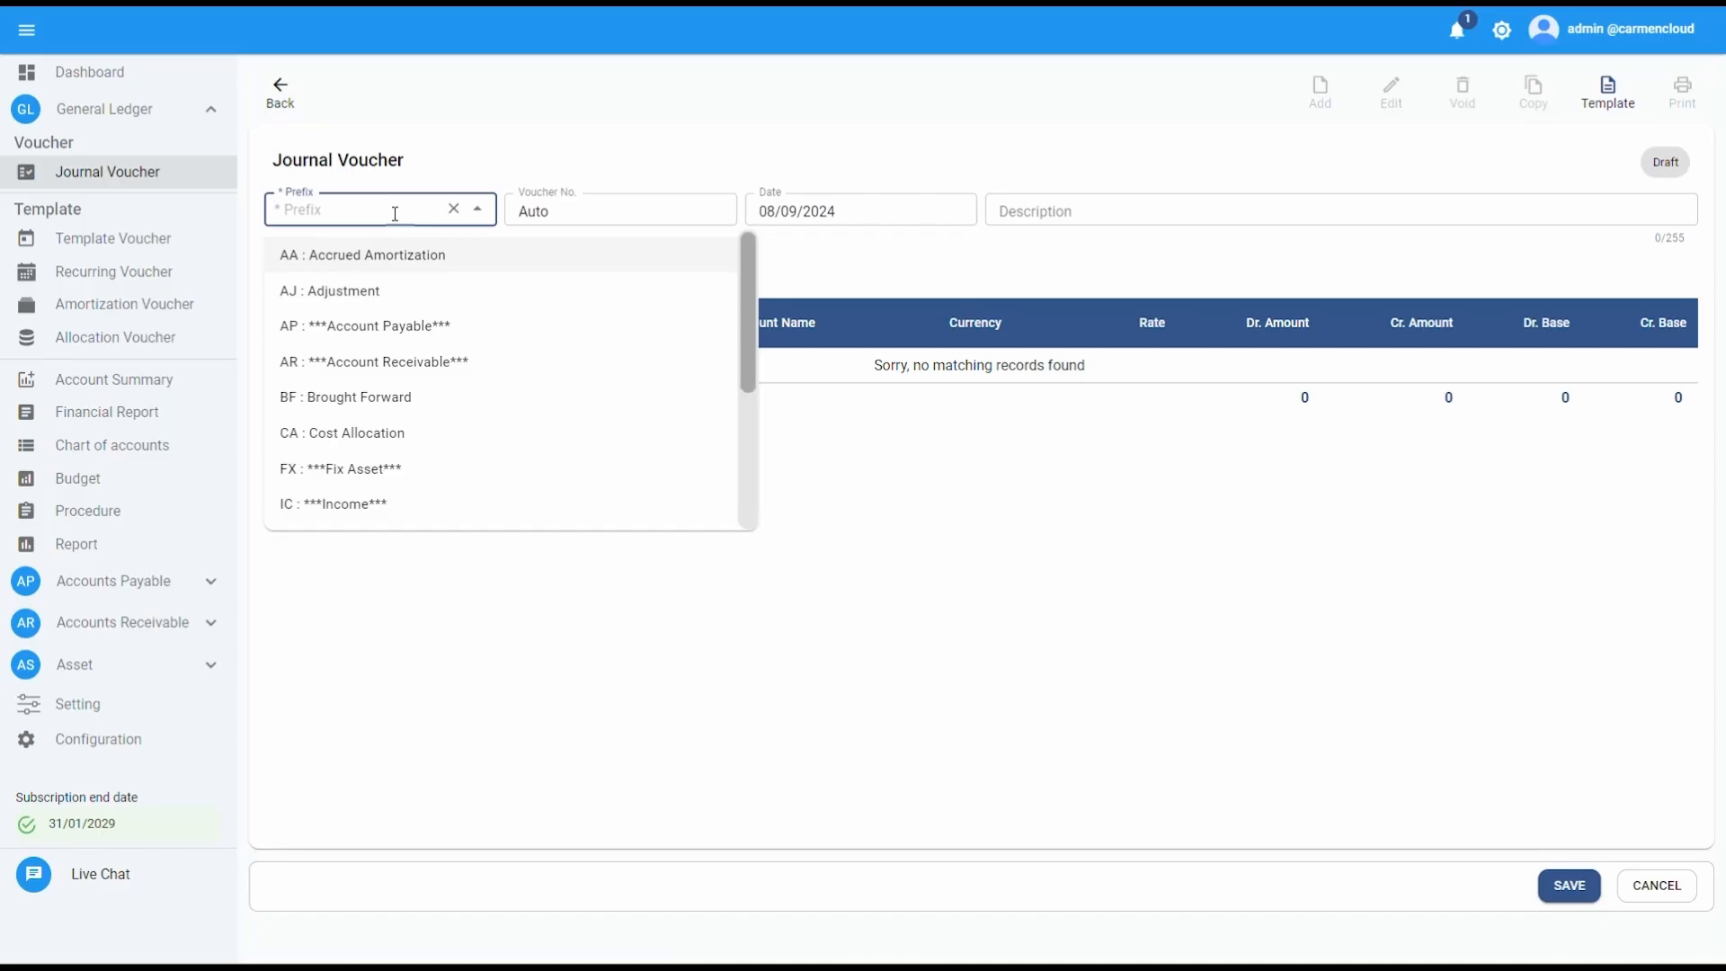
{"action": "left_click", "coordinate": [418, 434]}
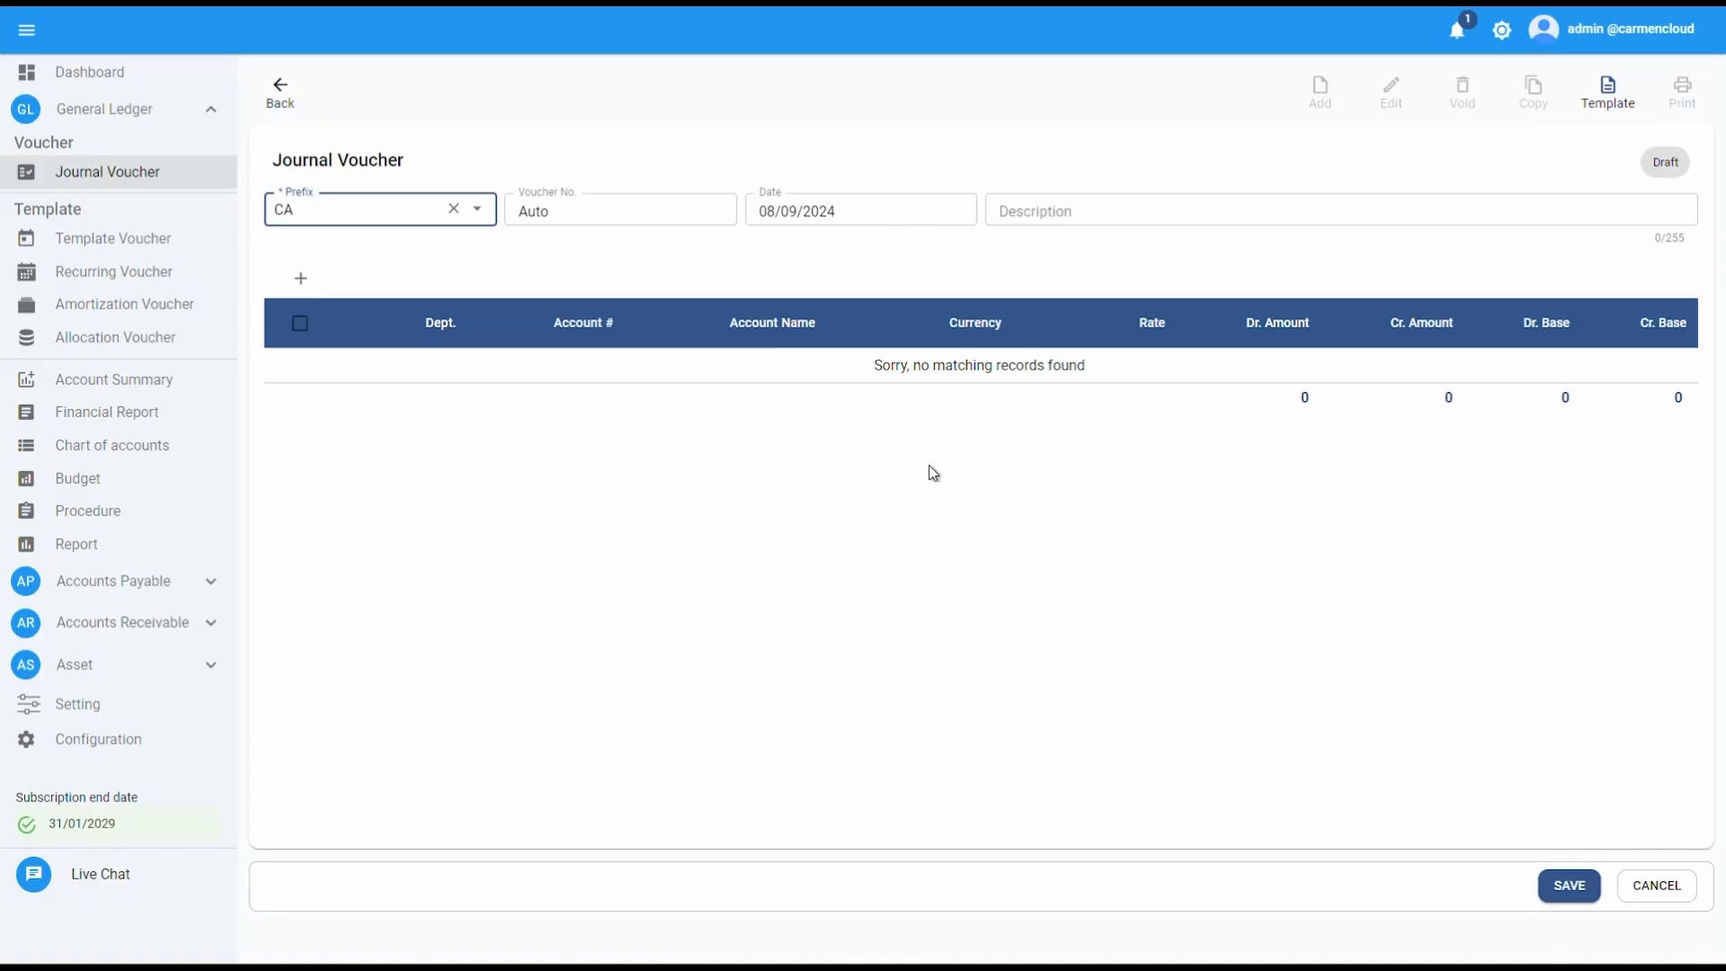
Step: Load the Staff Canteen Allocation template into the journal voucher, choosing it from the allocation templates
{"action": "left_click", "coordinate": [1640, 121]}
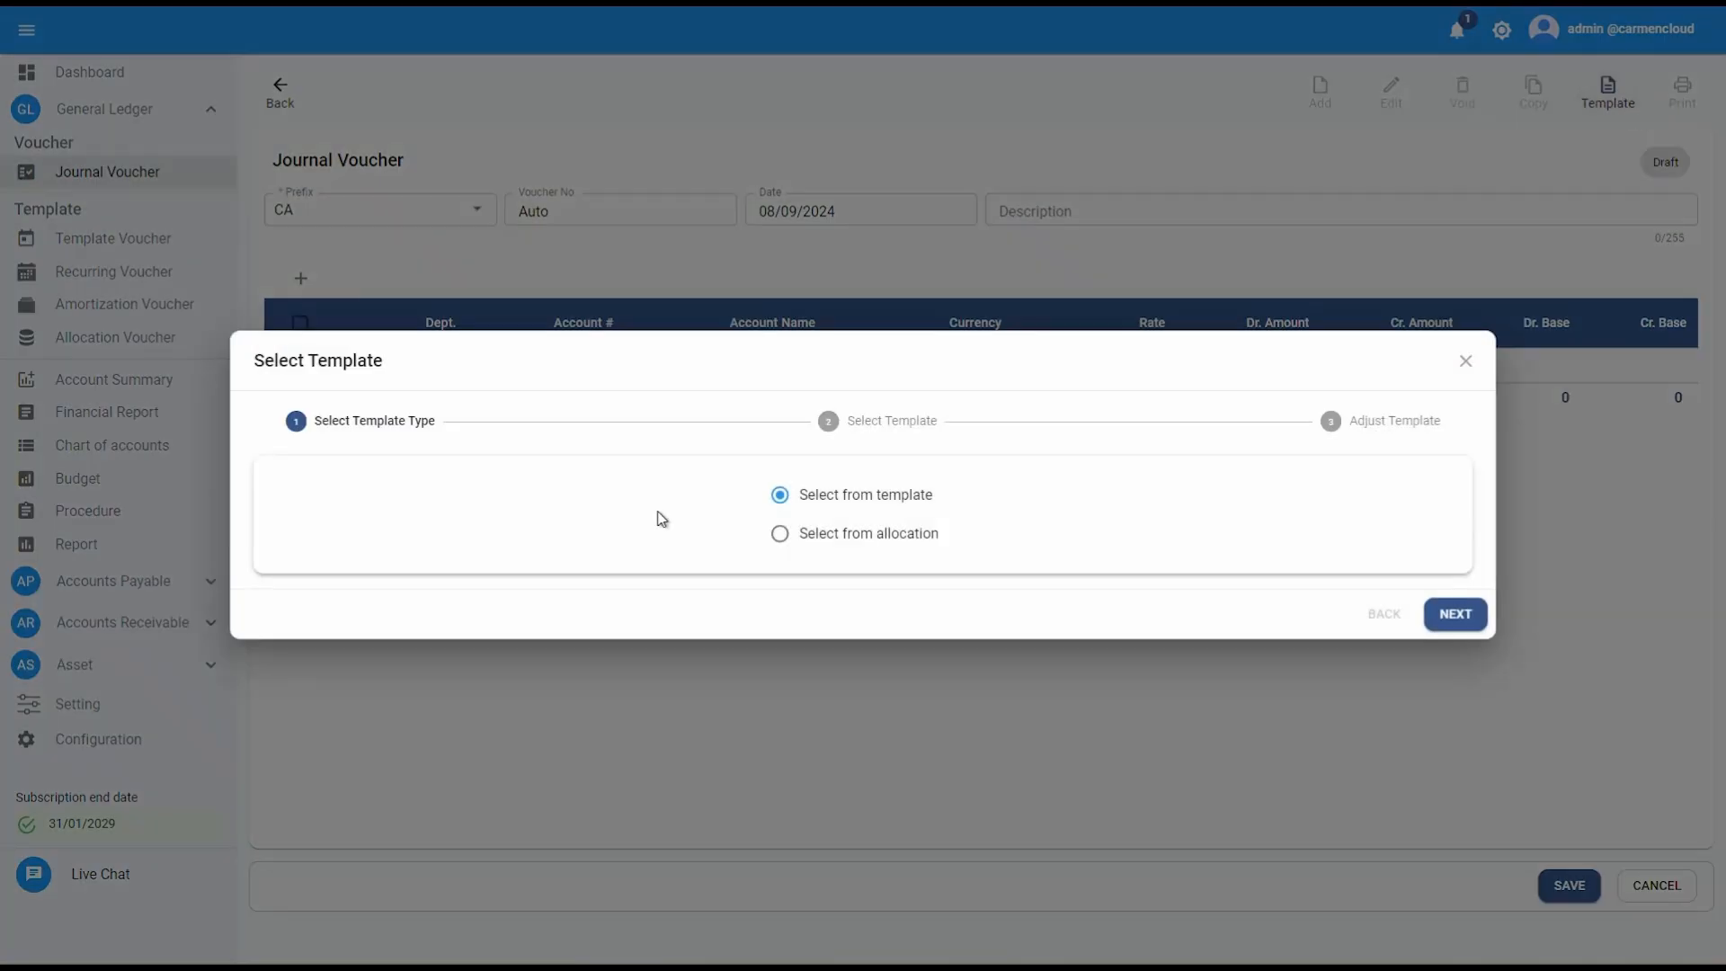
{"action": "left_click", "coordinate": [781, 535]}
{"action": "left_click", "coordinate": [1441, 614]}
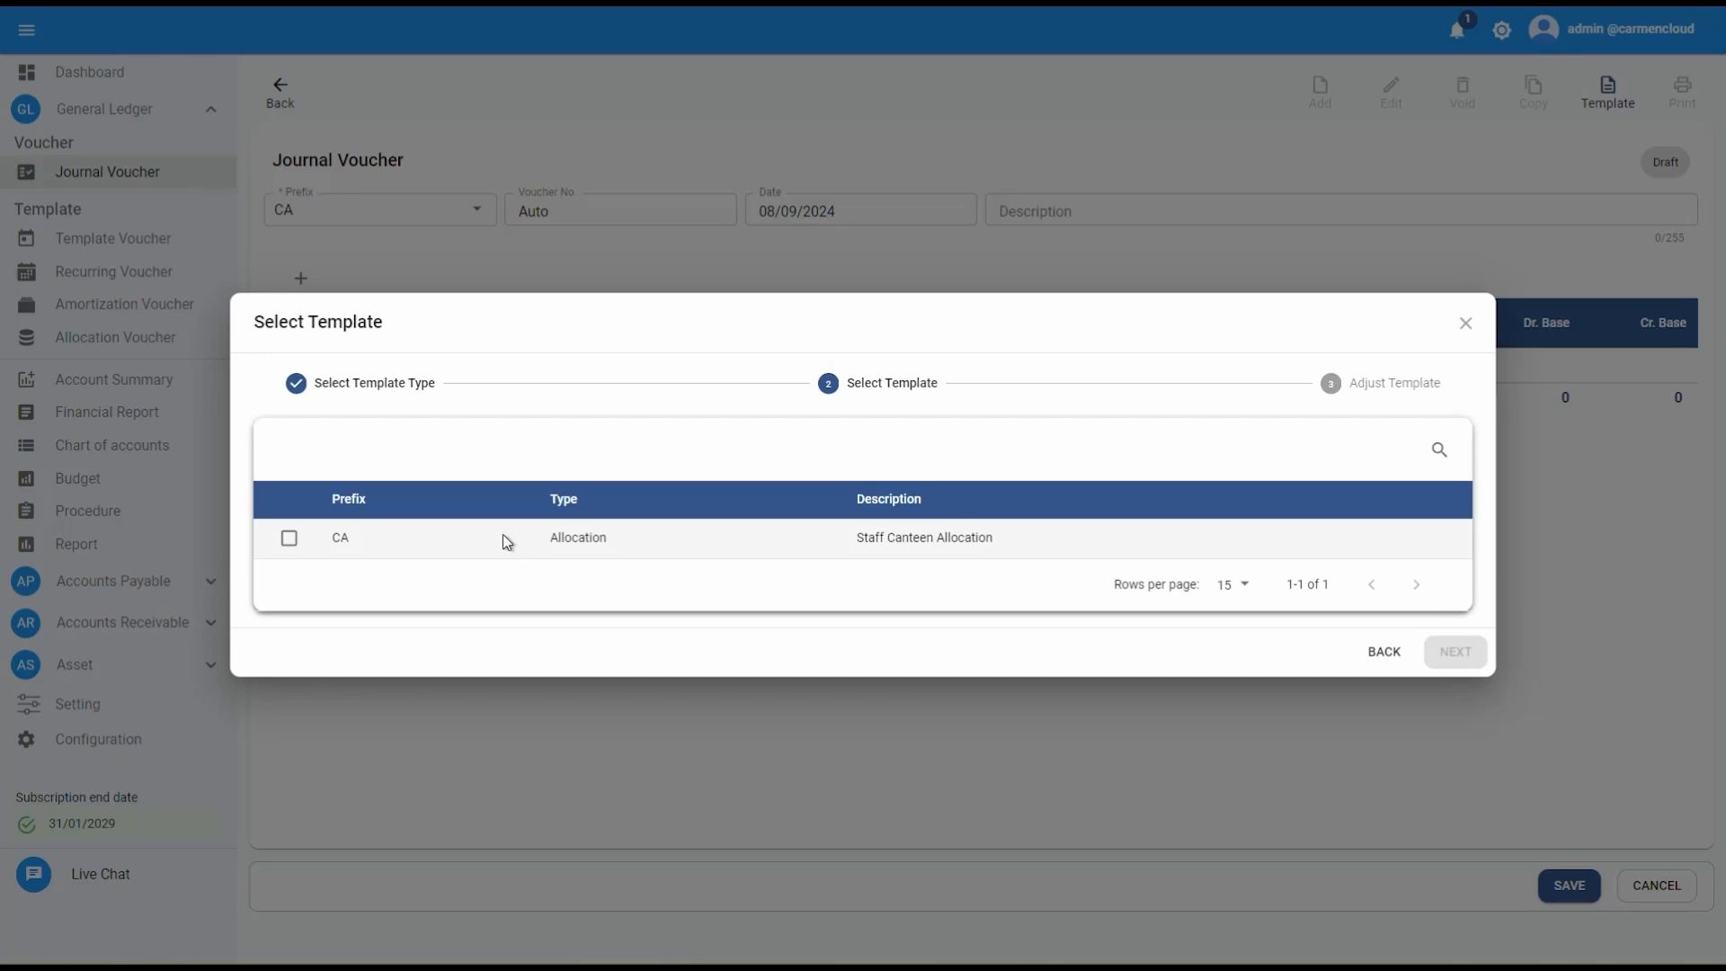
{"action": "left_click", "coordinate": [297, 545]}
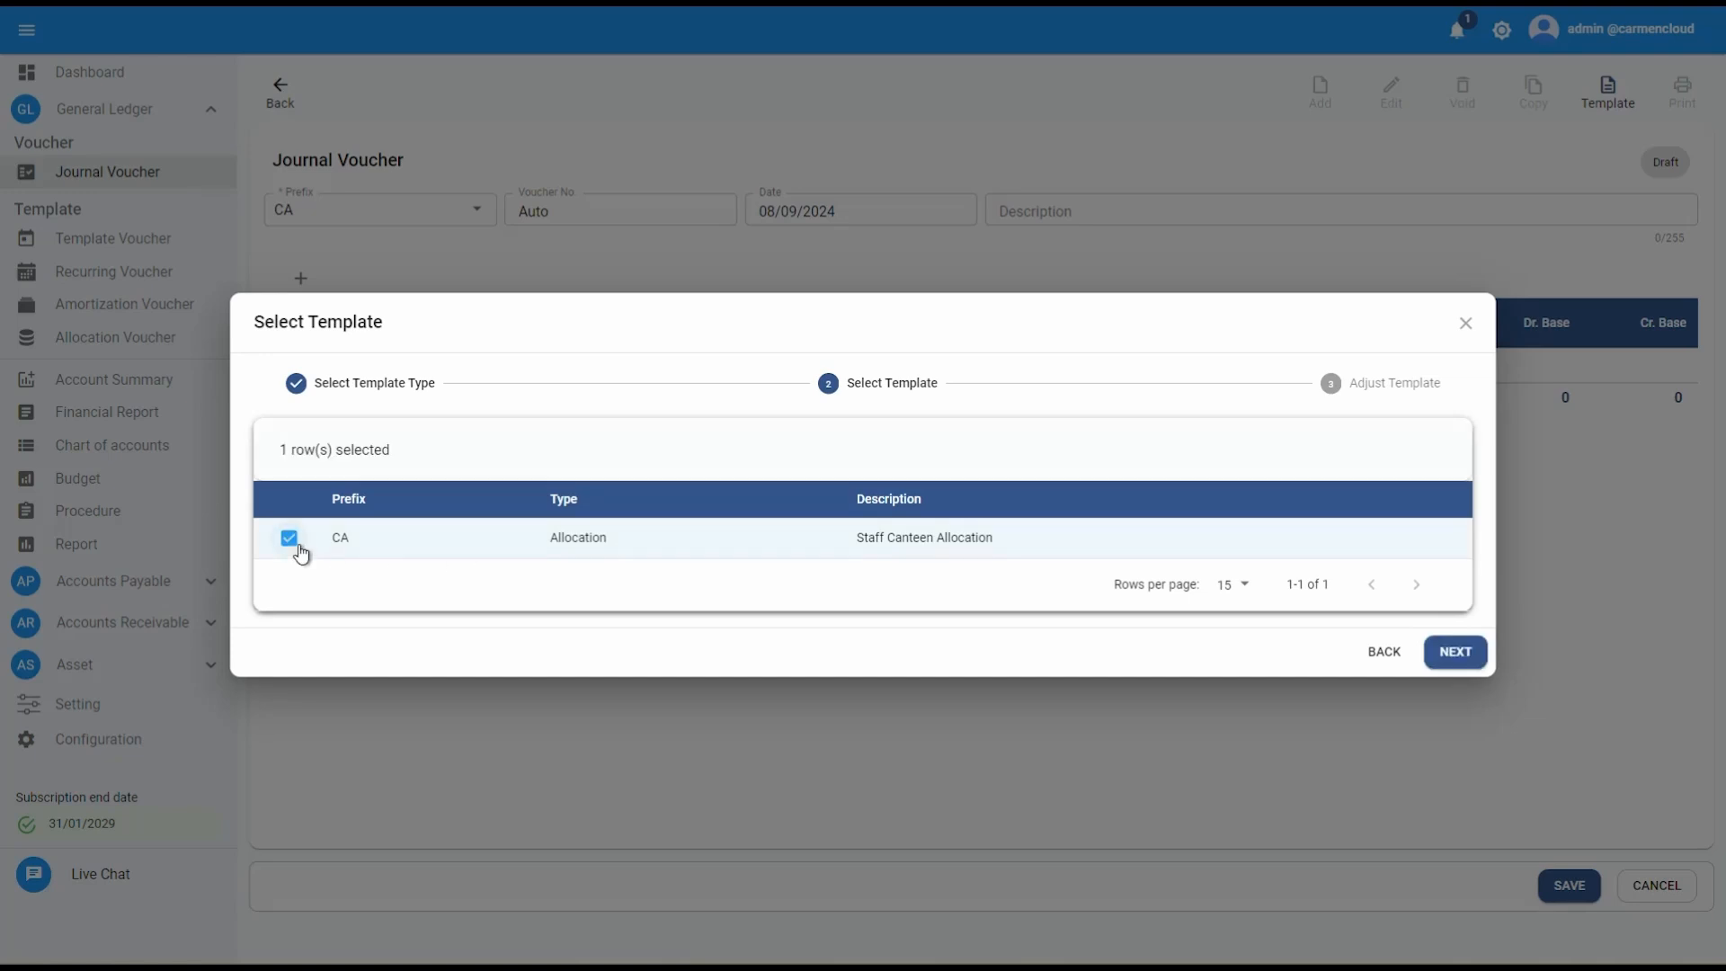
{"action": "left_click", "coordinate": [1455, 652]}
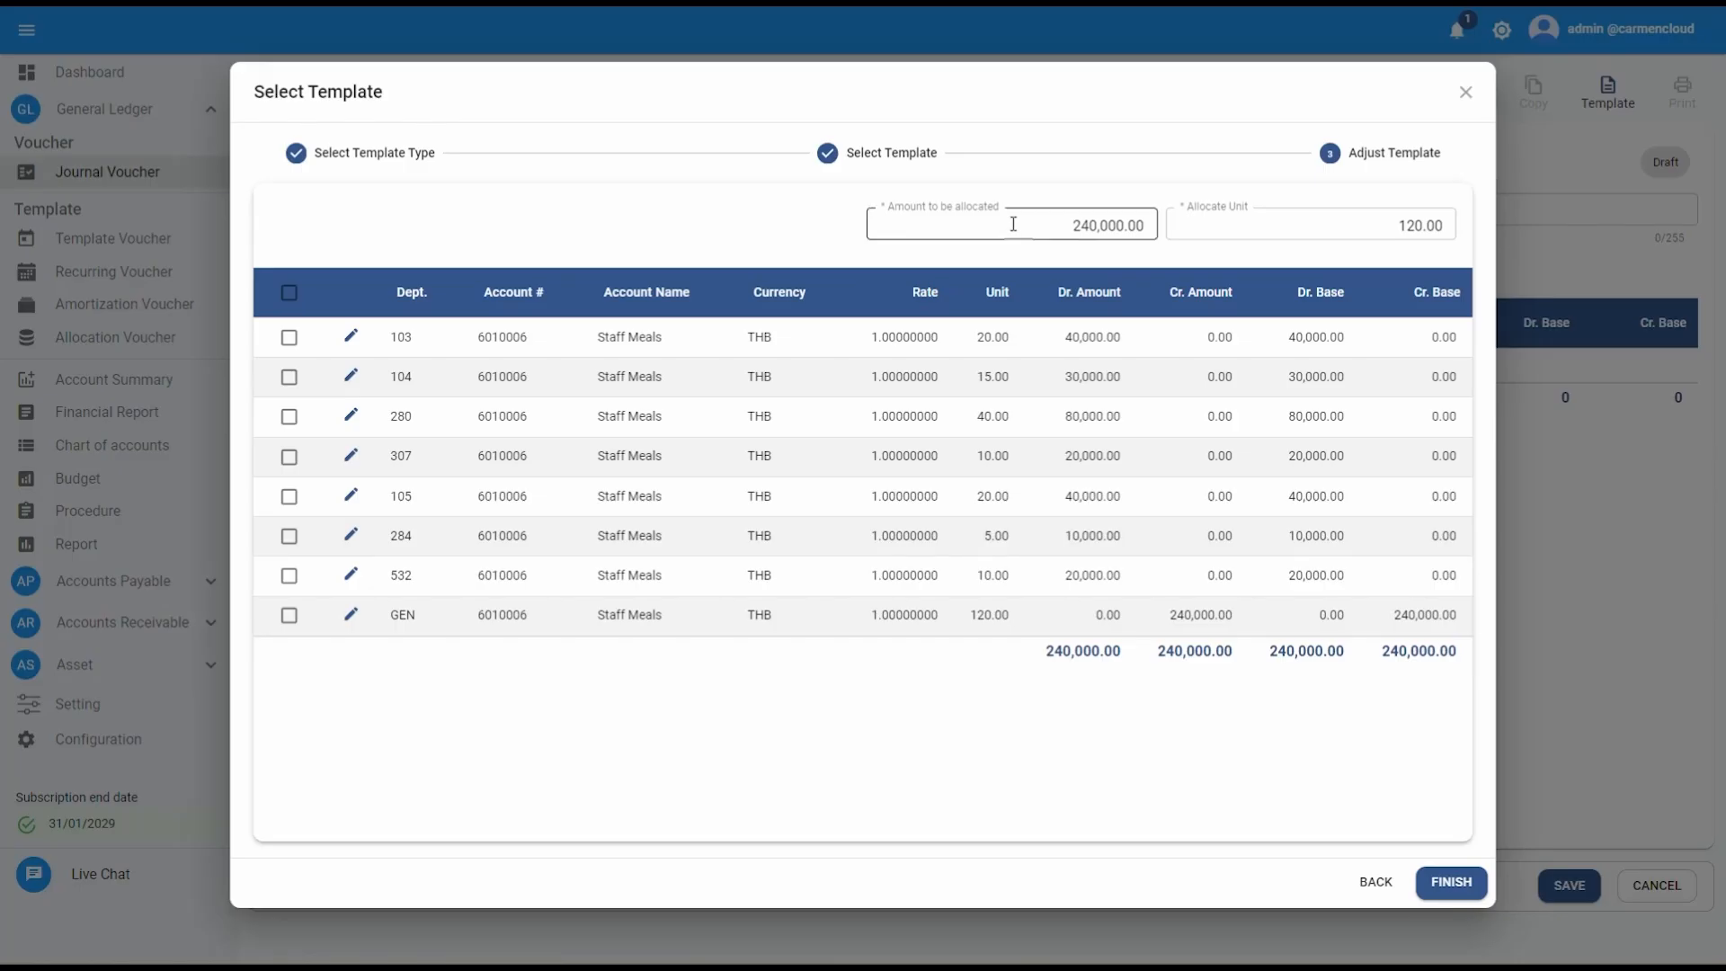
Step: Set the template's amount to be allocated to 242,400 and finish inserting its lines into the journal voucher
{"action": "left_click", "coordinate": [1108, 225]}
{"action": "key", "text": "BackSpace"}
{"action": "key", "text": "BackSpace"}
{"action": "type", "text": "24"}
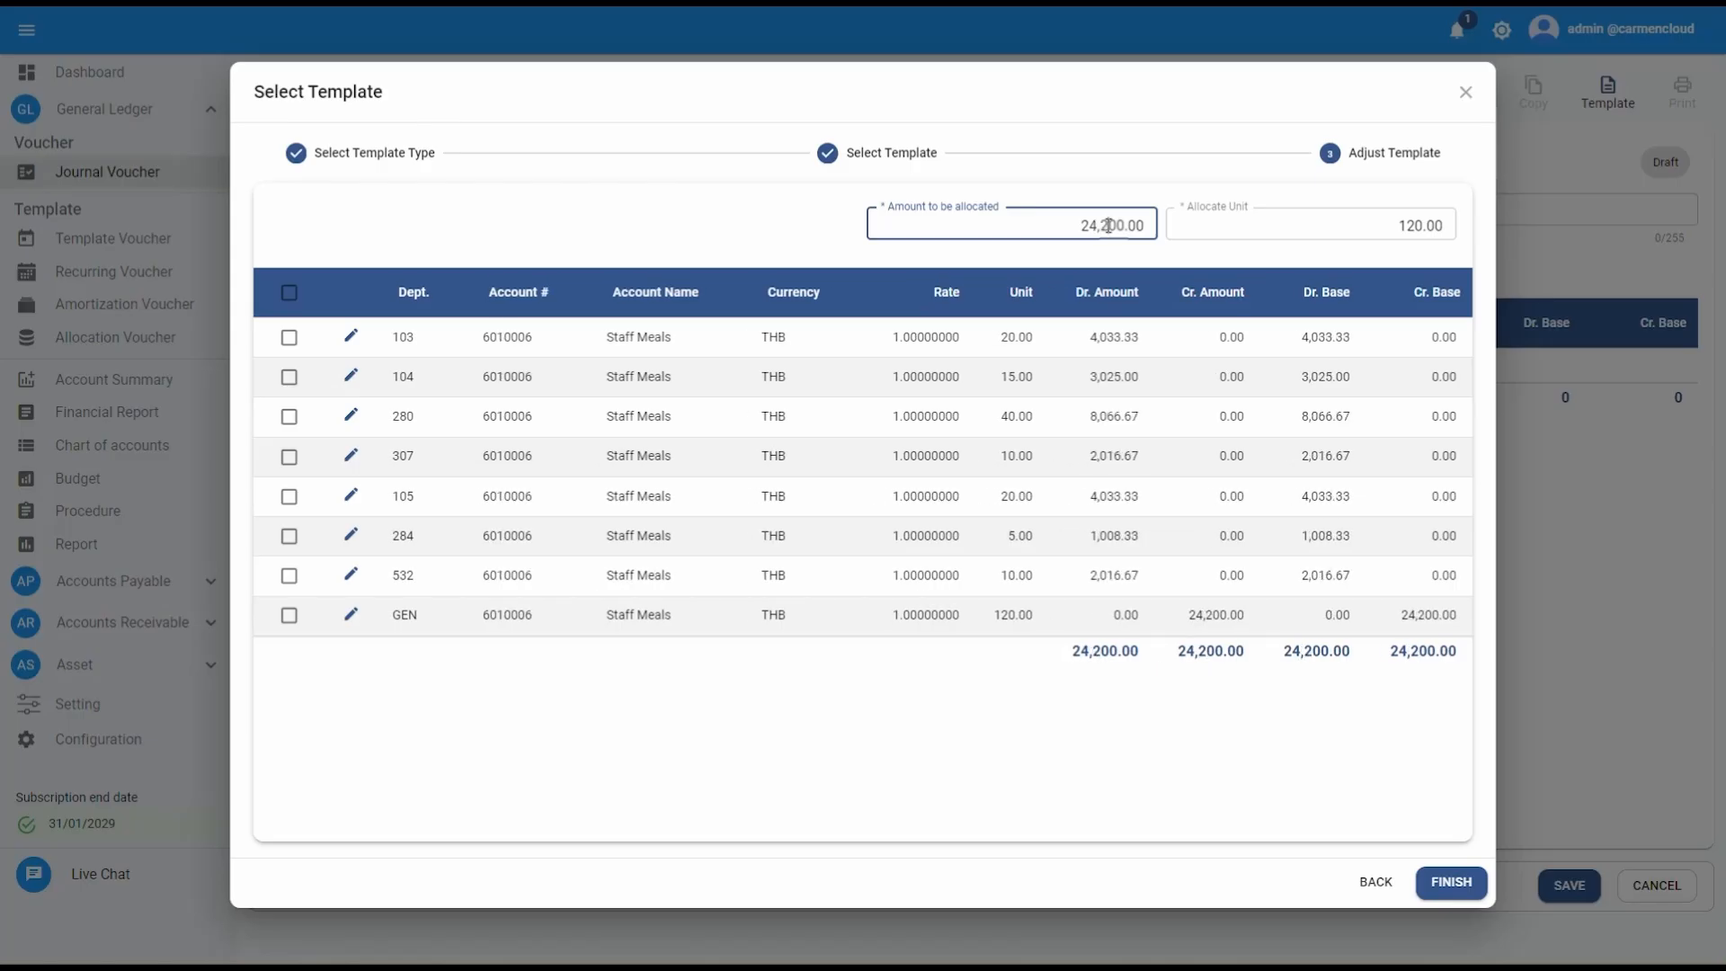
{"action": "left_click", "coordinate": [1257, 254]}
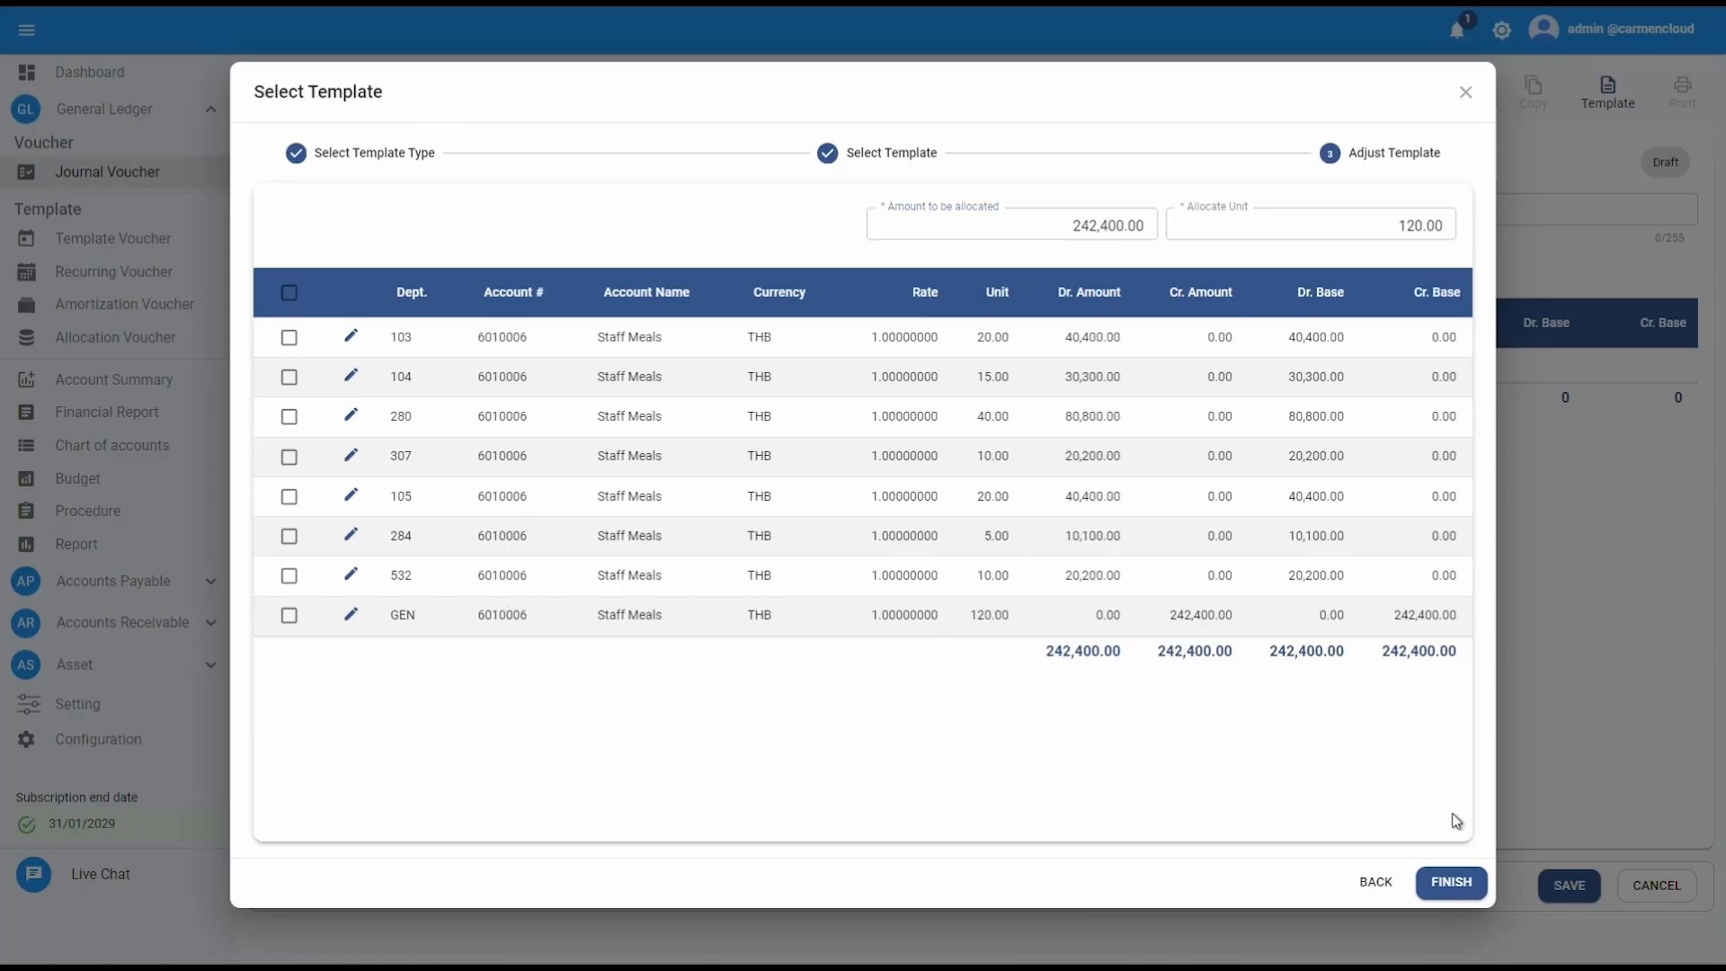
{"action": "left_click", "coordinate": [1451, 882]}
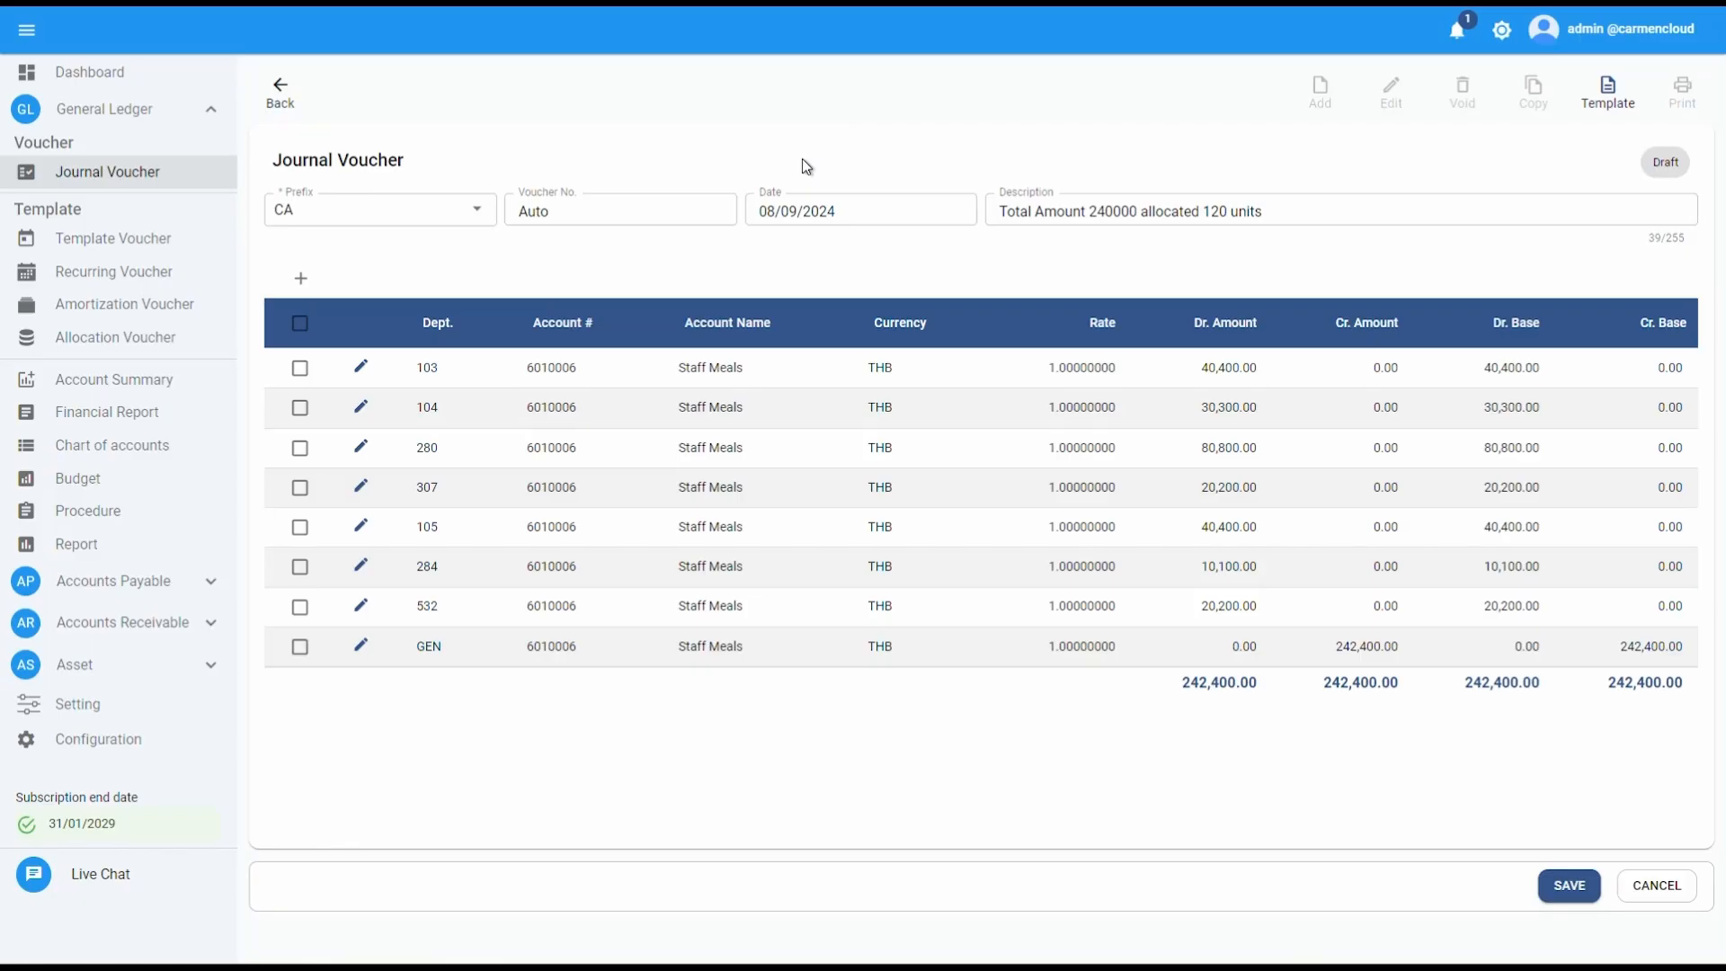
Step: Set the journal voucher's date to 31/08/2024
{"action": "left_click", "coordinate": [812, 216]}
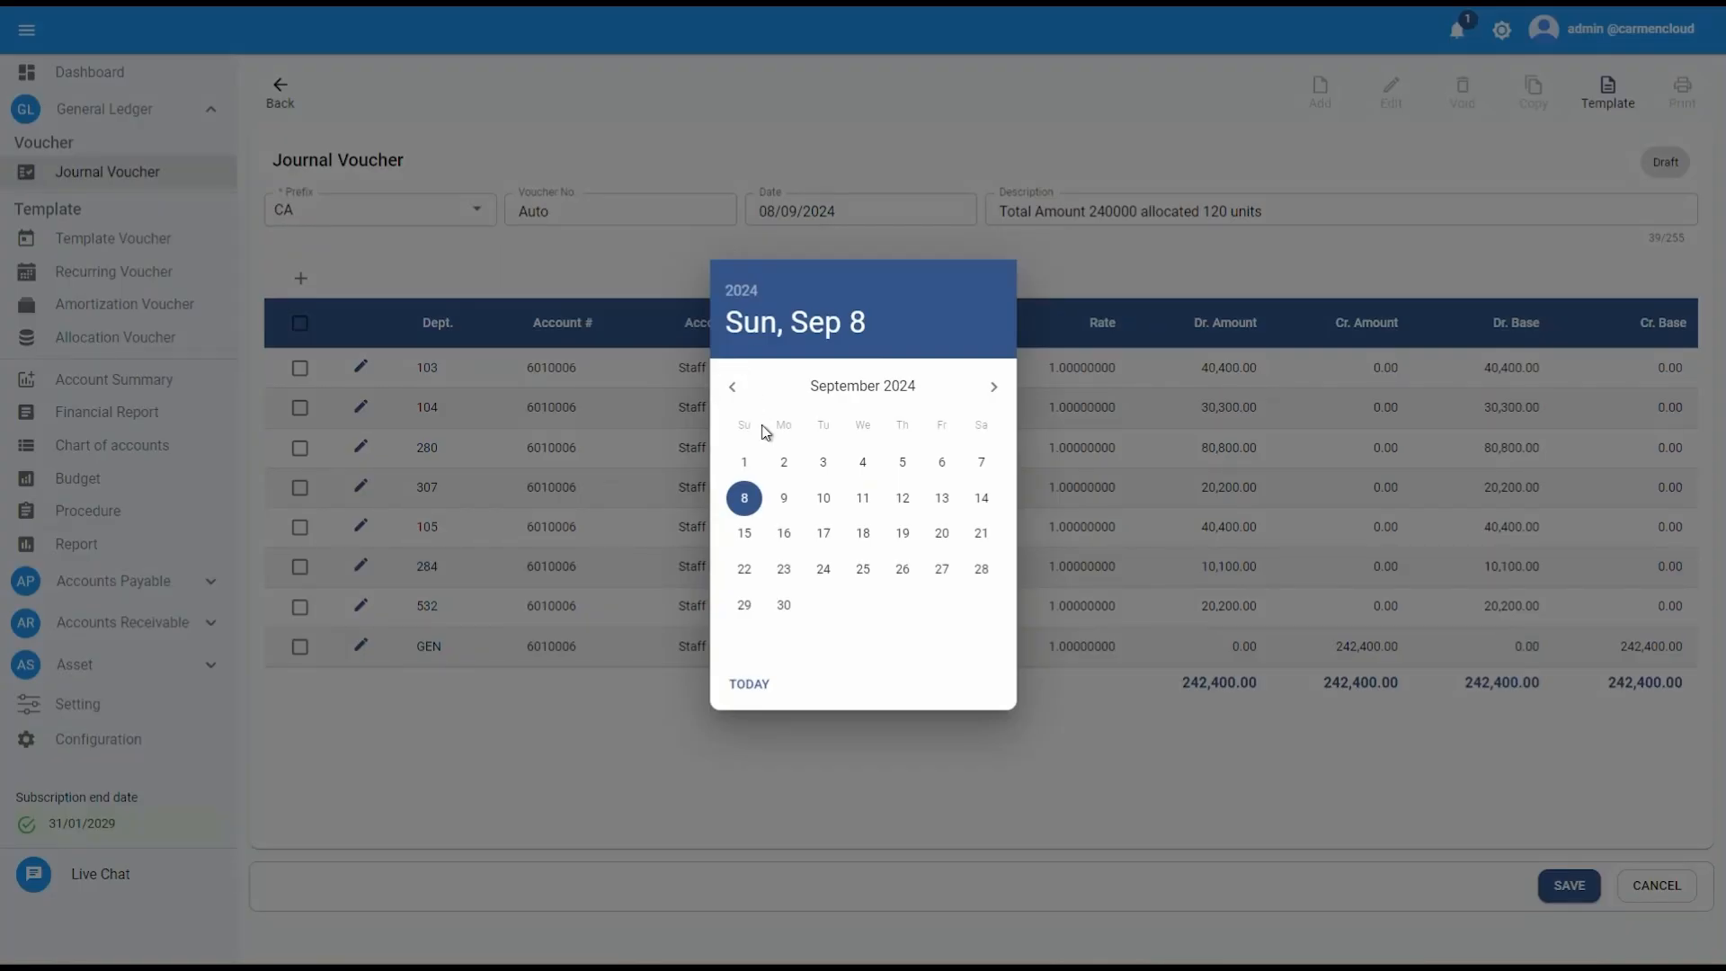
{"action": "left_click", "coordinate": [732, 386]}
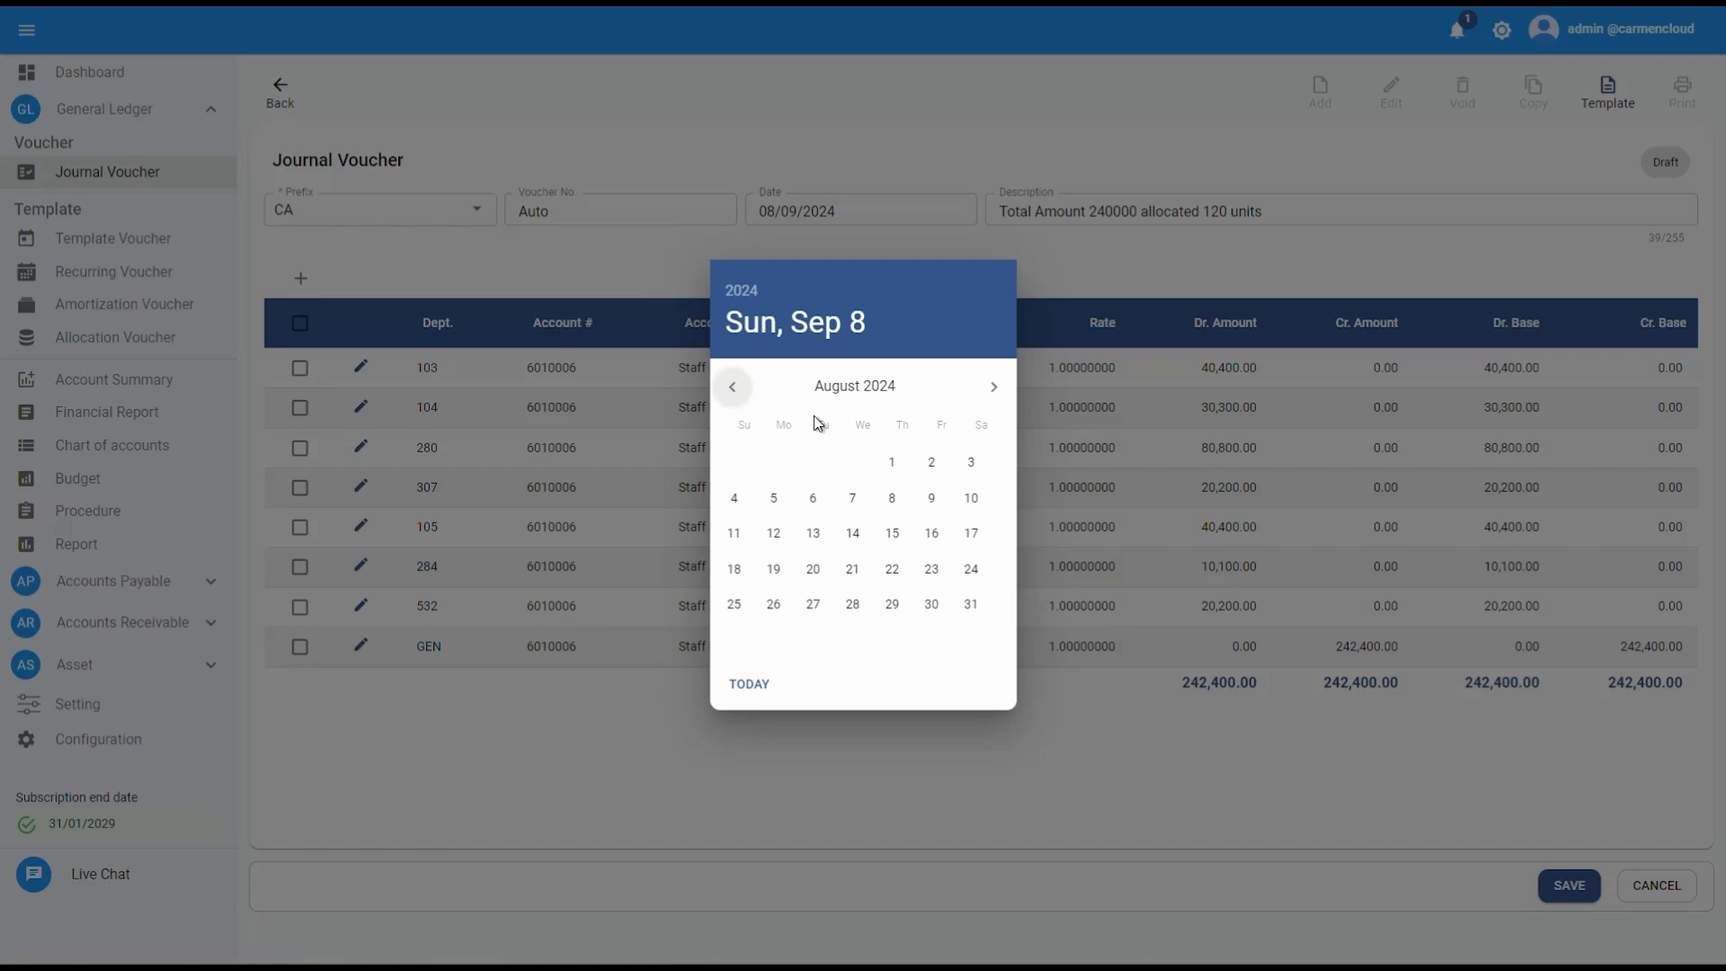
{"action": "left_click", "coordinate": [981, 604]}
Step: Replace the journal voucher's description with "Staff Canteen Allocation for Aug 2024" and save the voucher
{"action": "left_click", "coordinate": [1298, 210]}
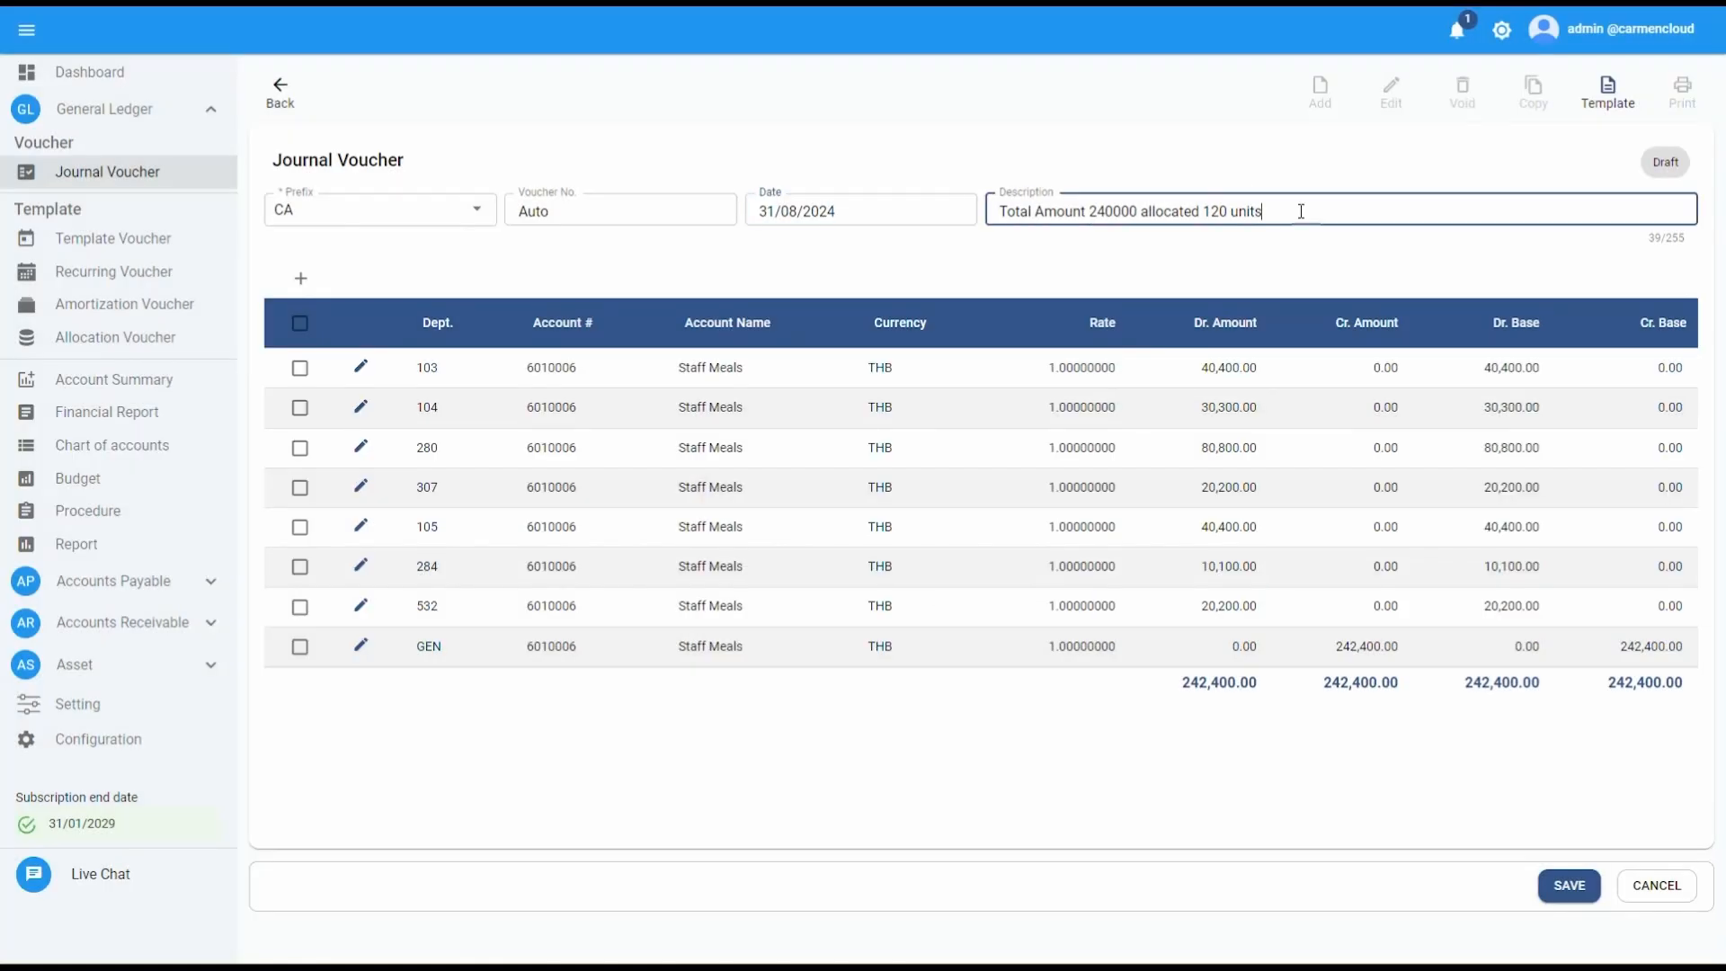
{"action": "left_click_drag", "start_coordinate": [1328, 209], "coordinate": [980, 196]}
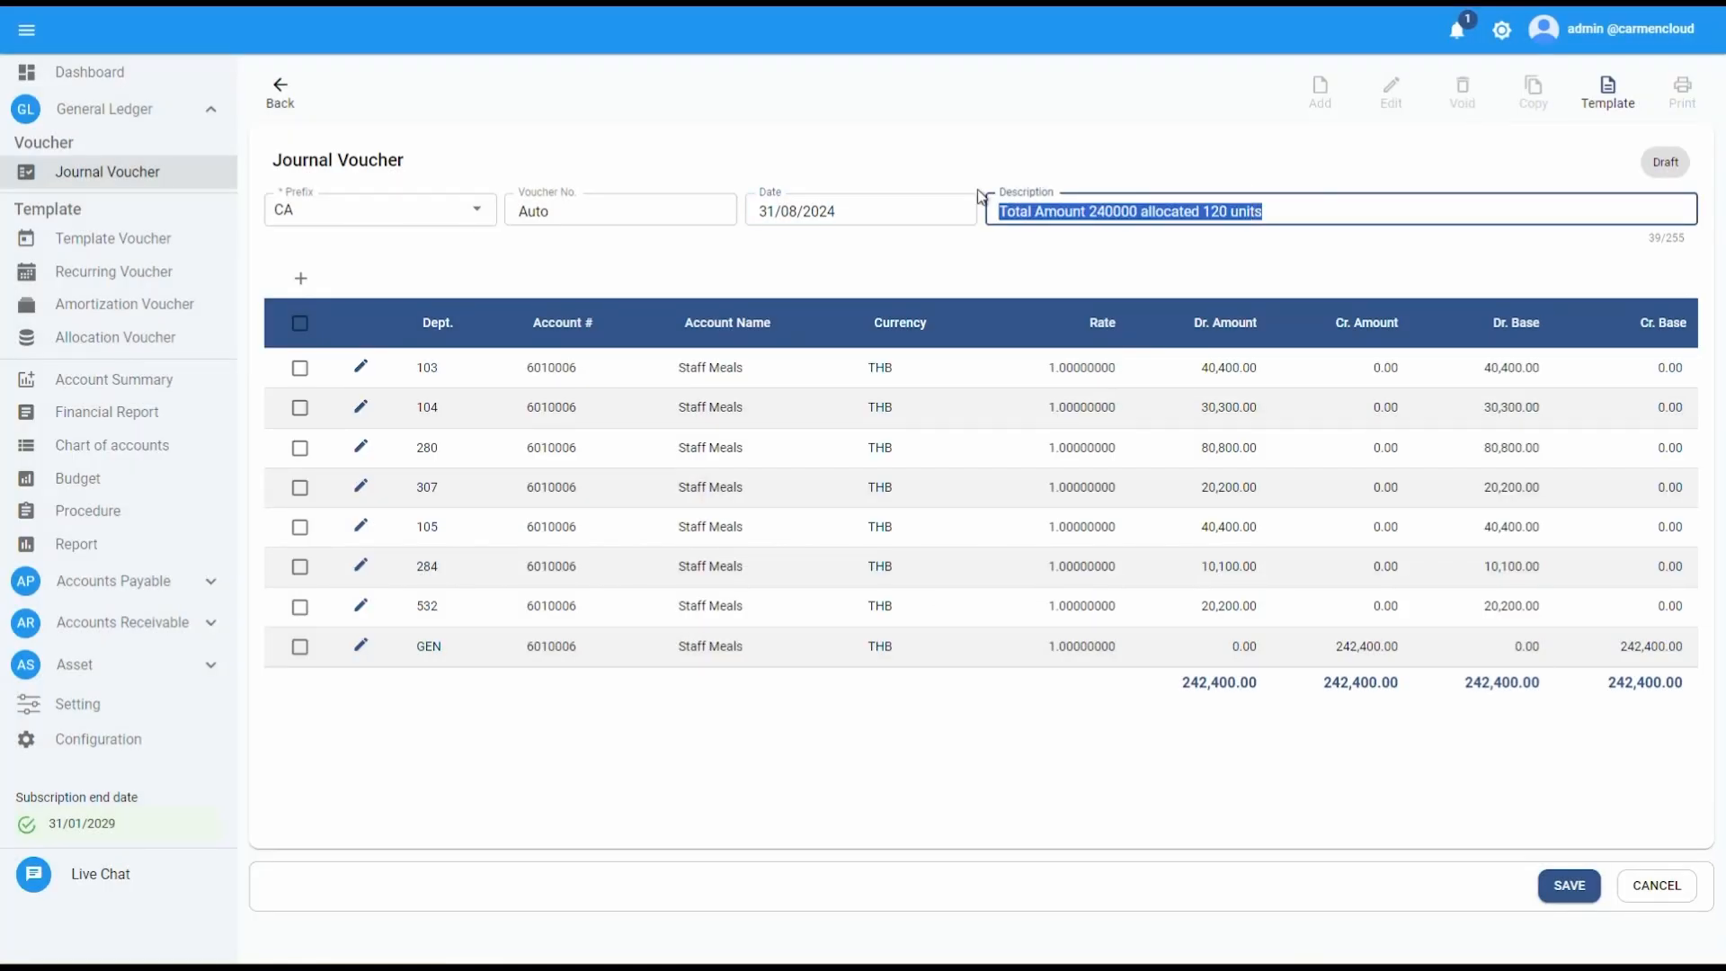
{"action": "type", "text": "Staff Canteen Allocati"}
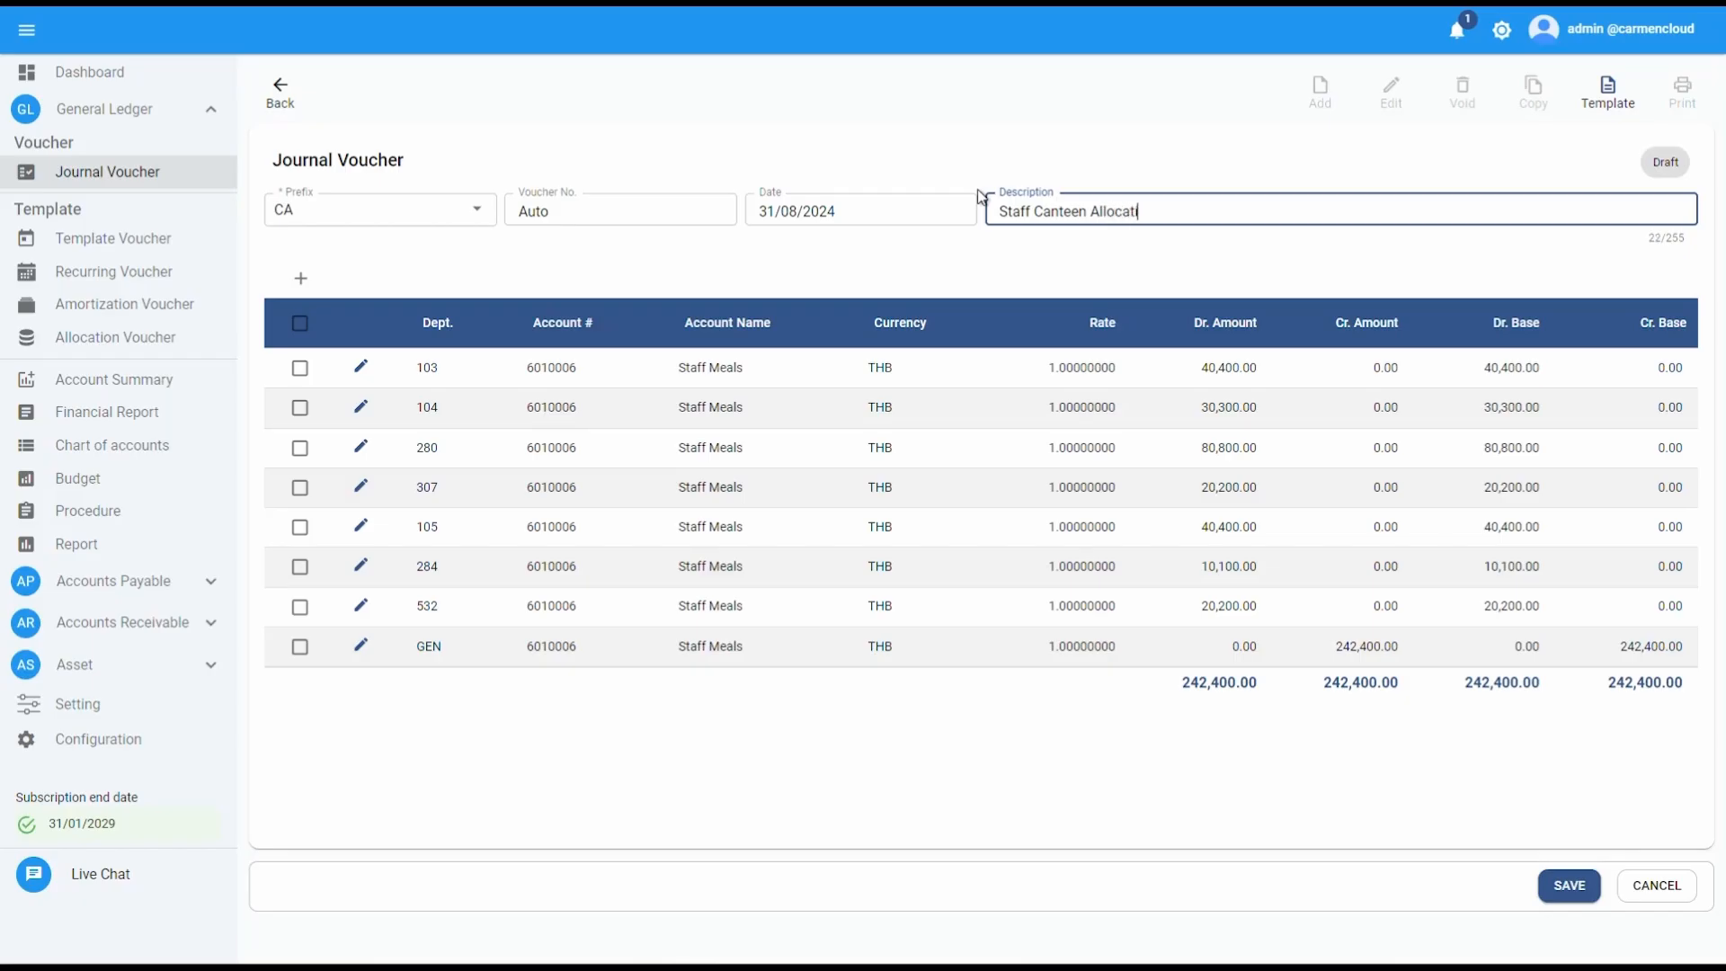
{"action": "type", "text": "on for Aug 2024"}
{"action": "left_click", "coordinate": [1302, 608]}
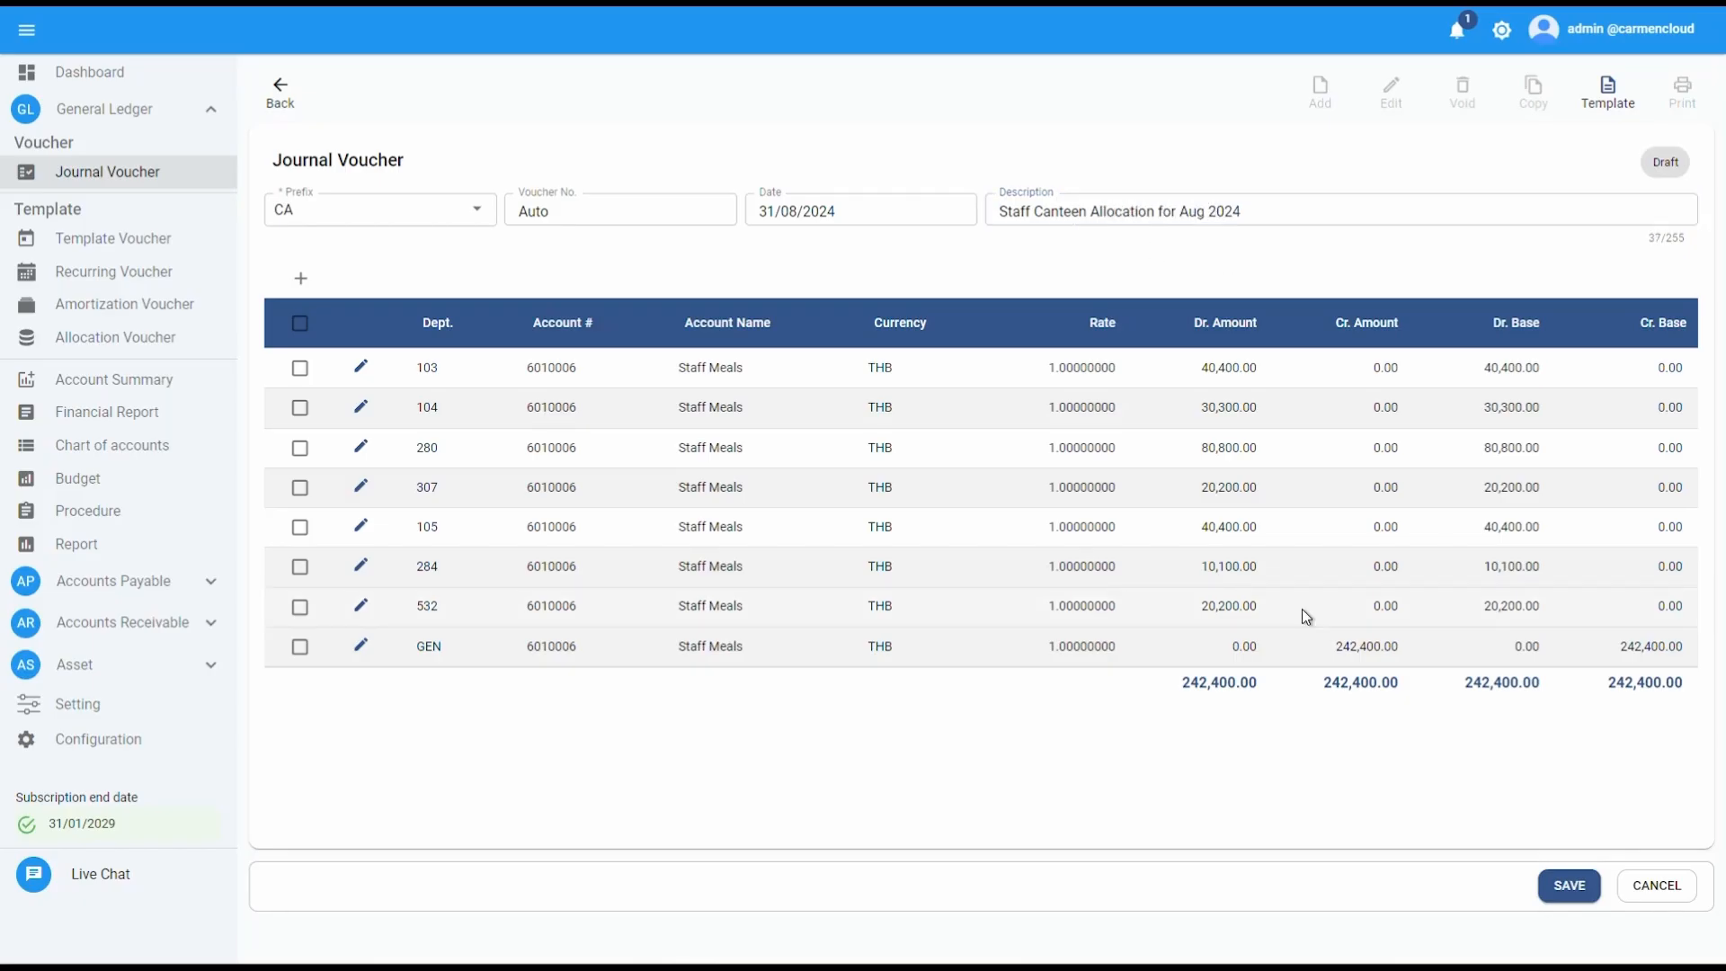
{"action": "left_click", "coordinate": [1595, 899]}
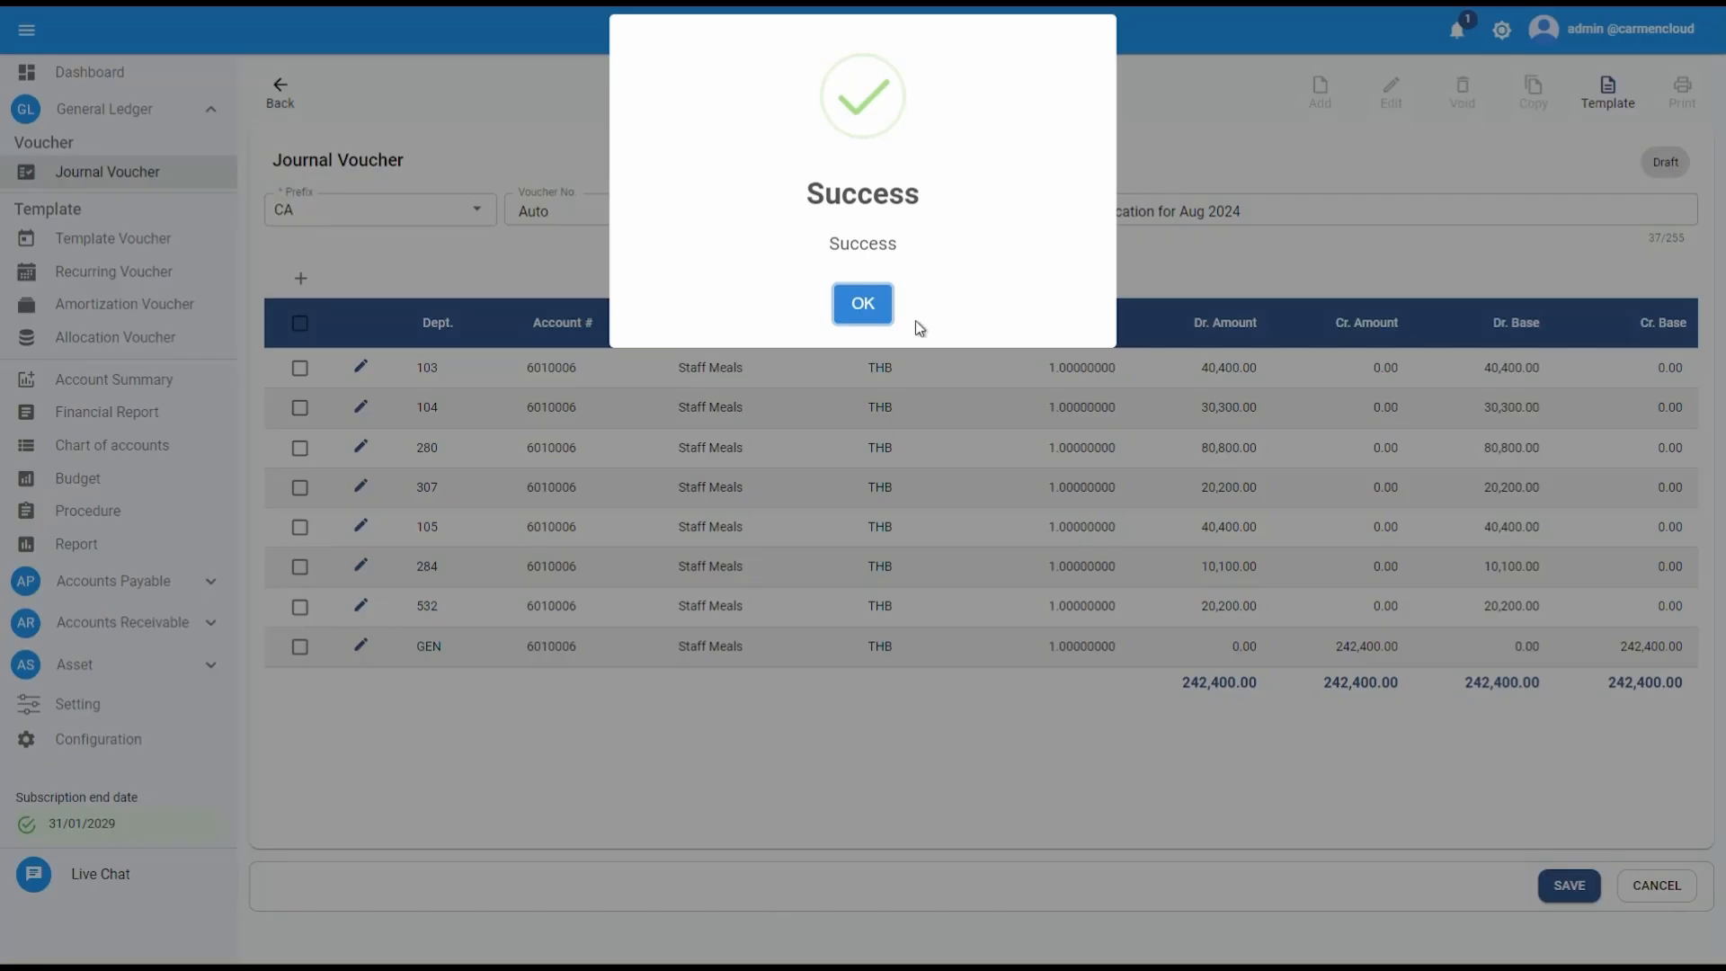
{"action": "left_click", "coordinate": [863, 305]}
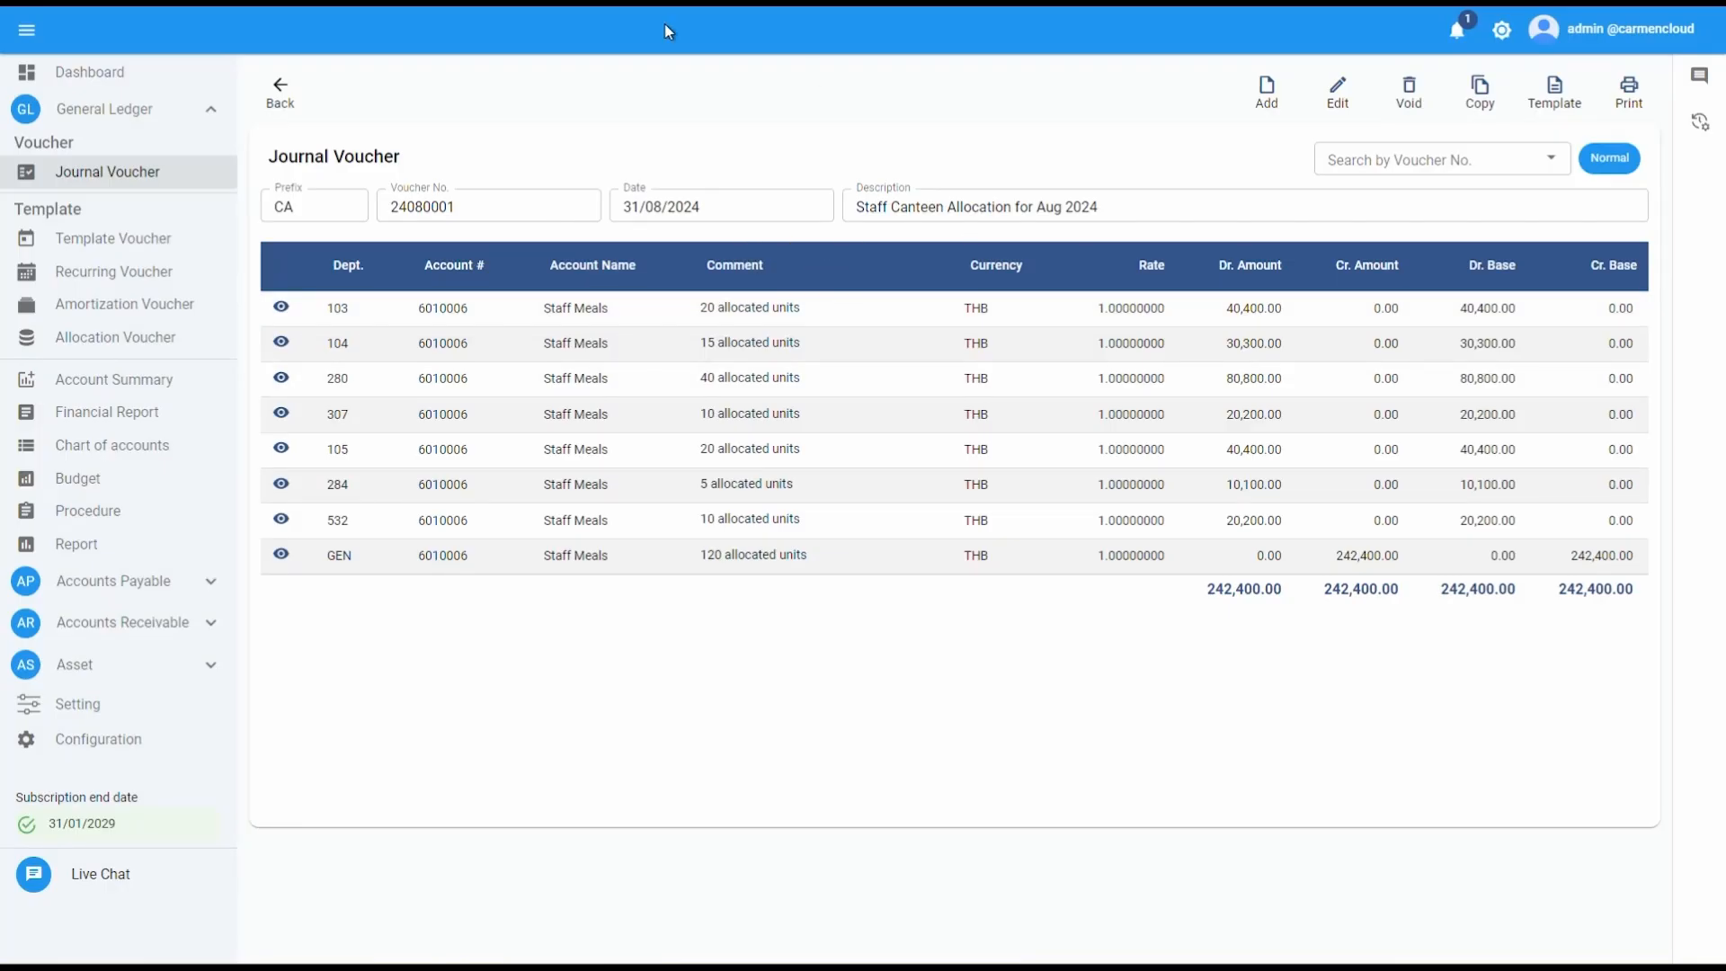